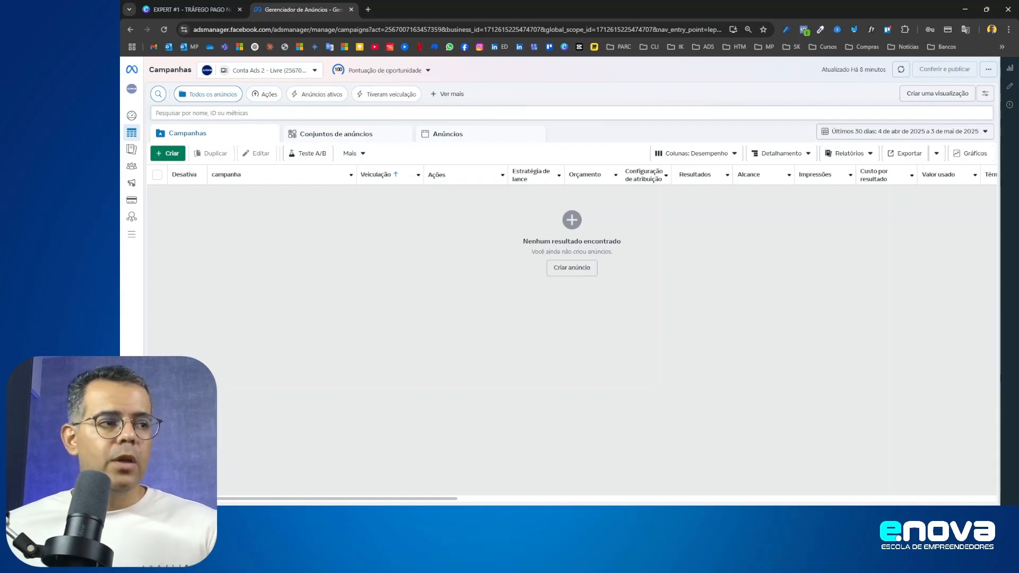
- Create a new auction campaign with the Tráfego objective, using the manual traffic campaign configuration
{"action": "mouse_move", "coordinate": [137, 240]}
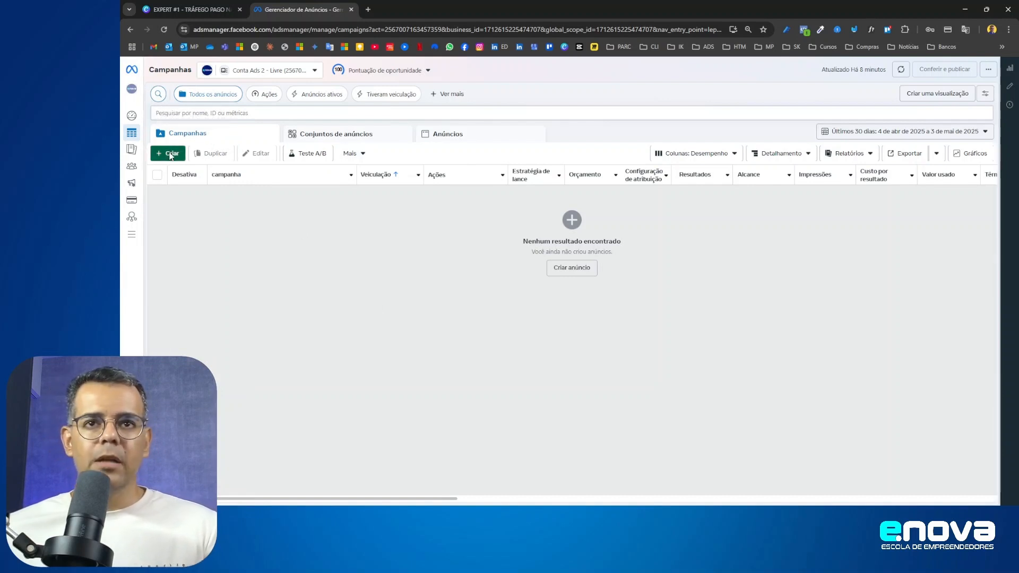
{"action": "left_click", "coordinate": [171, 155]}
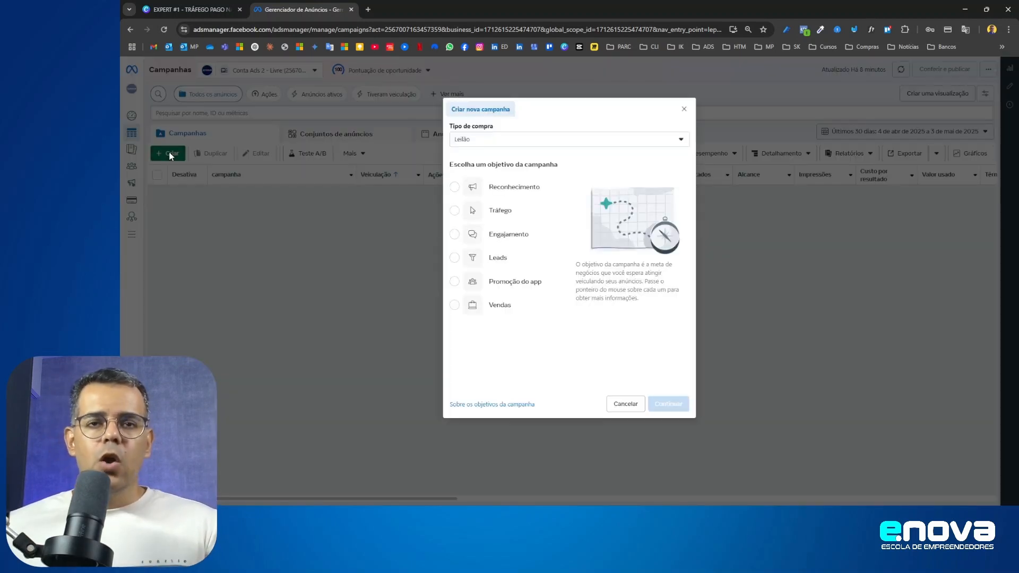
{"action": "left_click", "coordinate": [455, 211]}
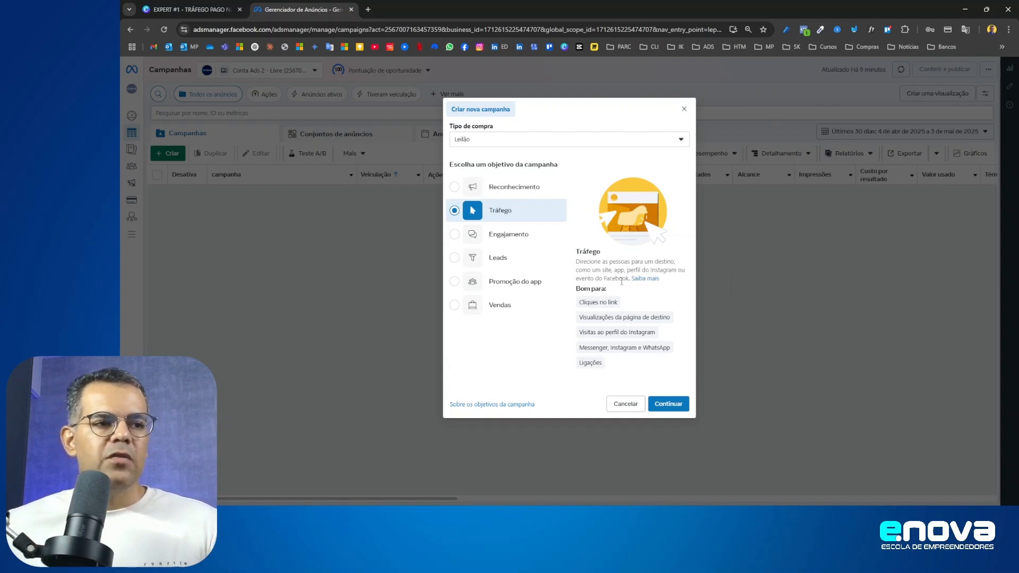
{"action": "mouse_move", "coordinate": [593, 300]}
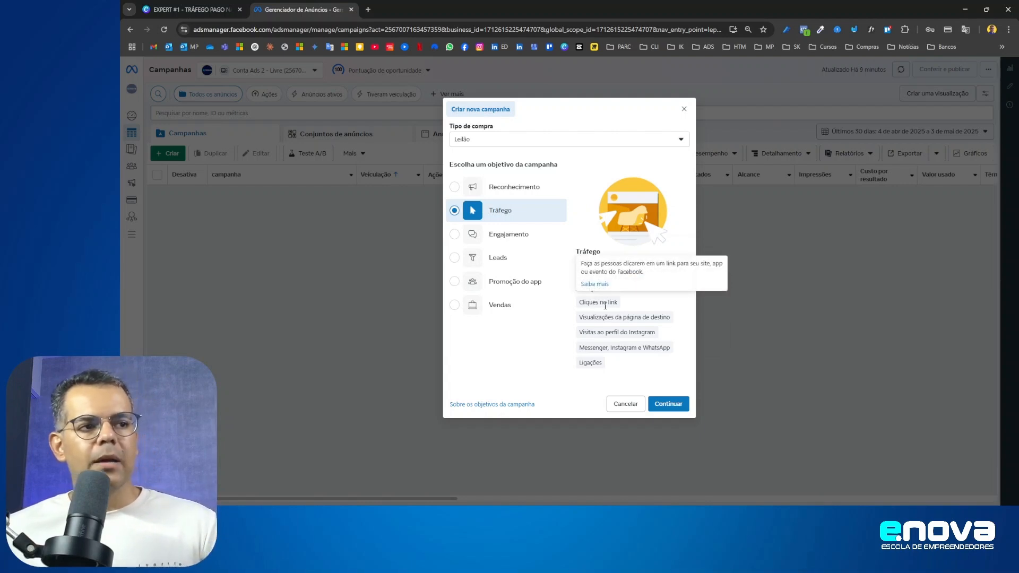
{"action": "mouse_move", "coordinate": [629, 317]}
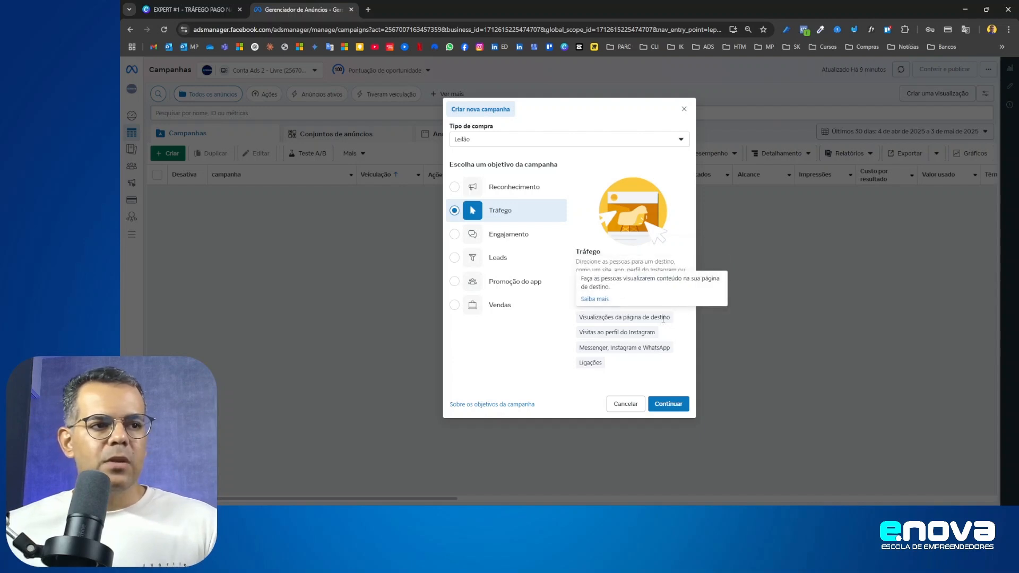
{"action": "mouse_move", "coordinate": [650, 349]}
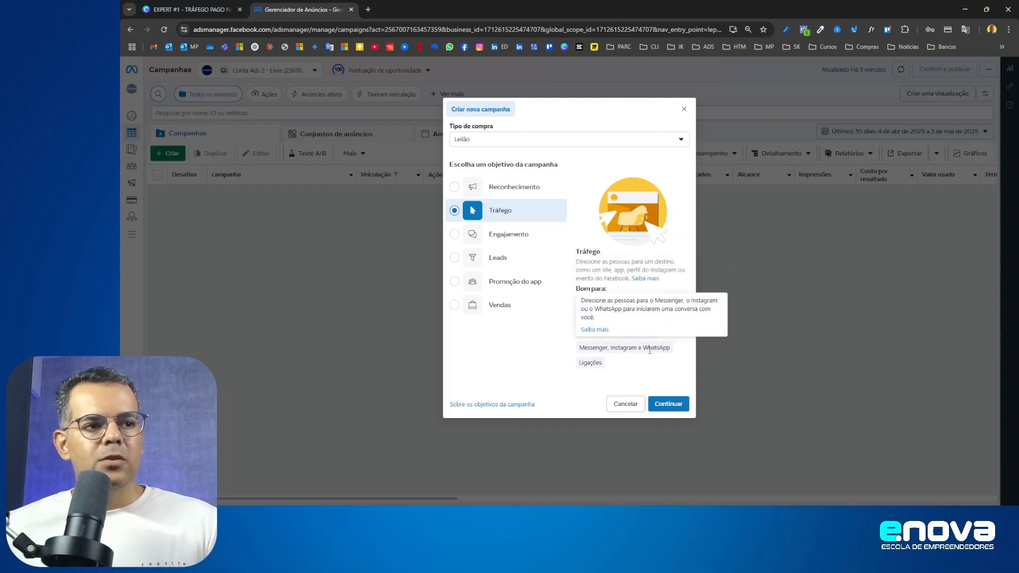
{"action": "left_click_drag", "start_coordinate": [645, 349], "coordinate": [670, 351]}
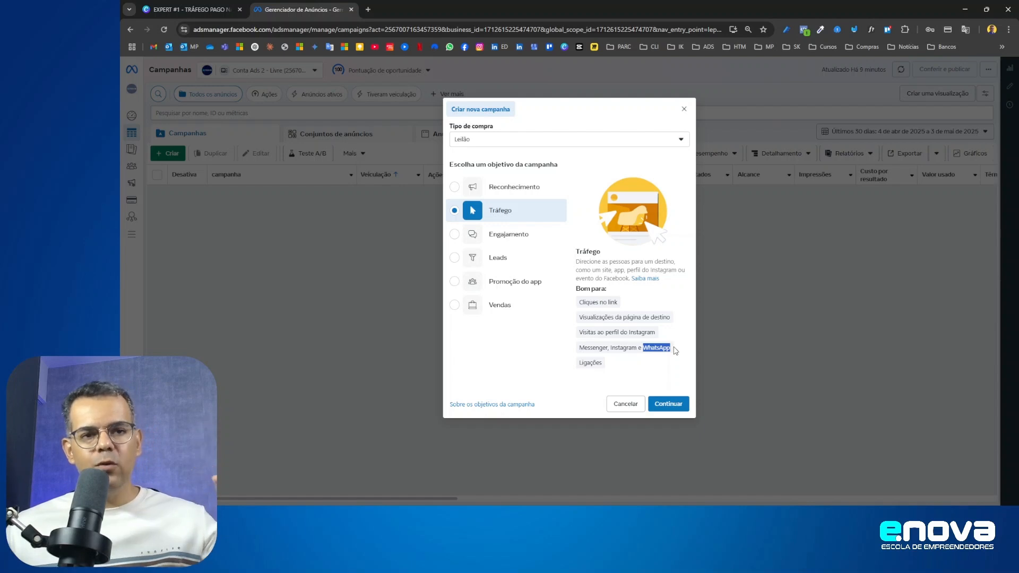
{"action": "left_click", "coordinate": [670, 406]}
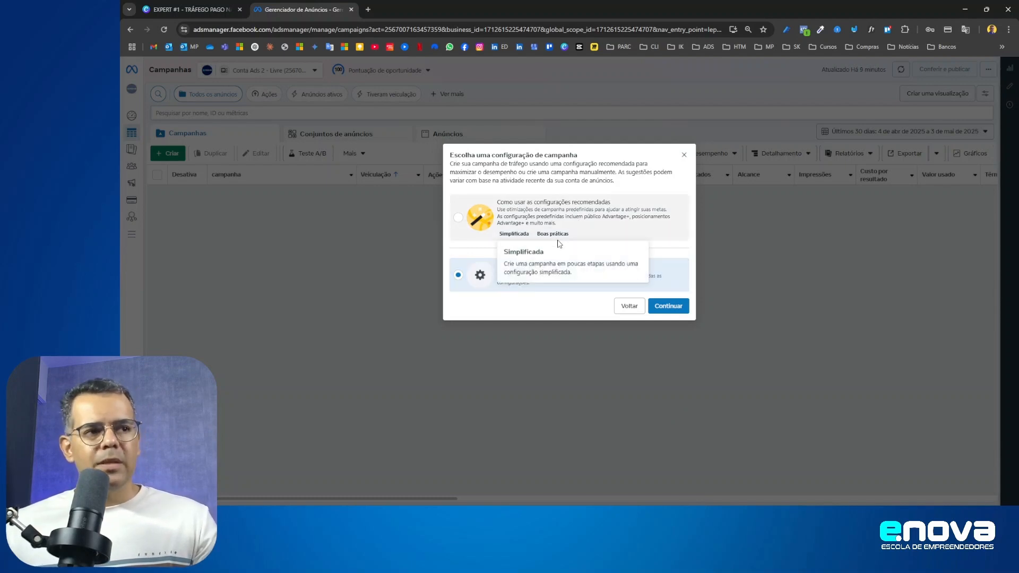
{"action": "mouse_move", "coordinate": [569, 235]}
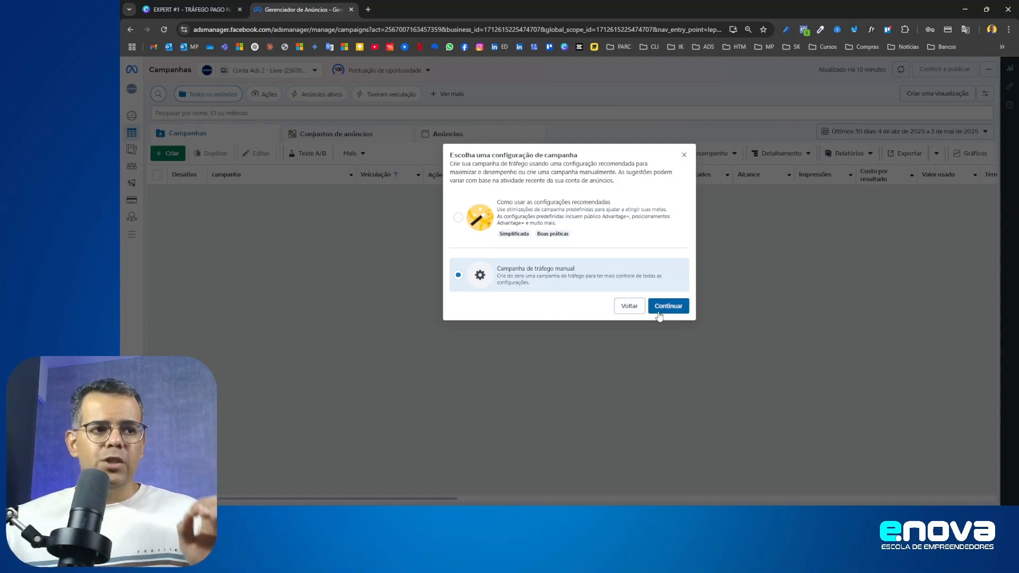
{"action": "left_click", "coordinate": [661, 307]}
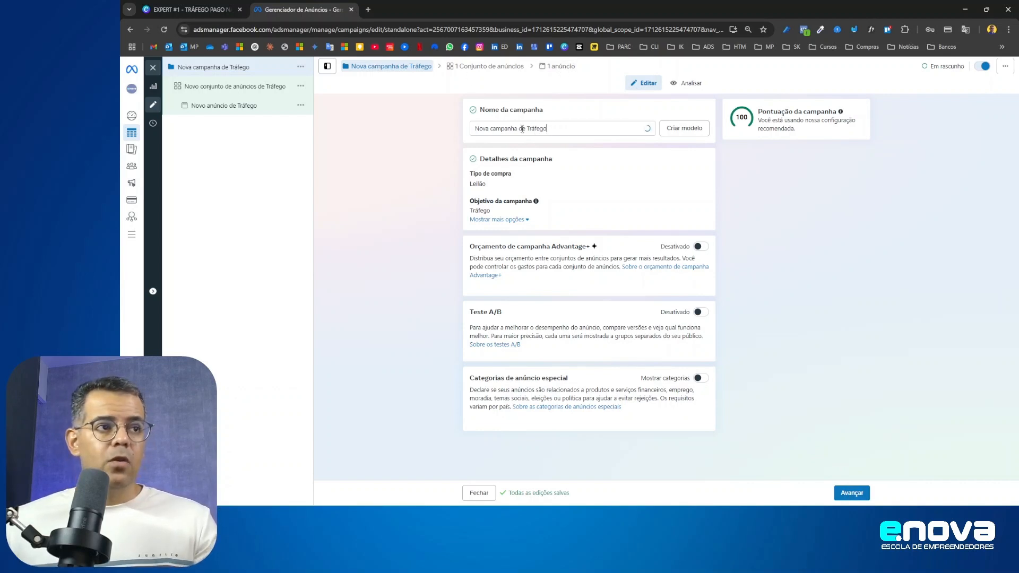
- Rename the campaign as DIA DAS MÃES and proceed to the ad set settings
{"action": "left_click_drag", "start_coordinate": [648, 128], "coordinate": [477, 139]}
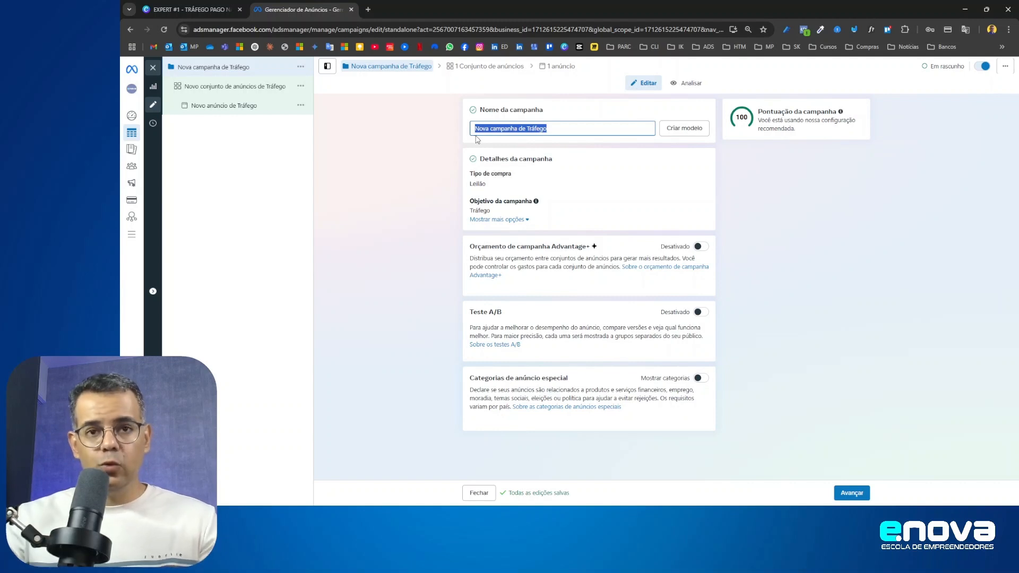
{"action": "type", "text": "D"}
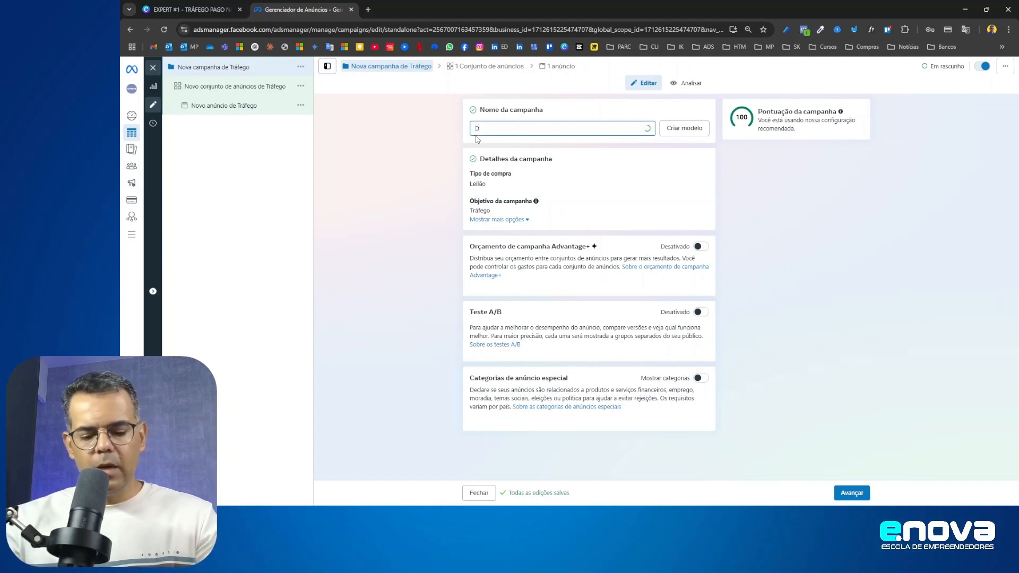
{"action": "type", "text": "IAS DAS "}
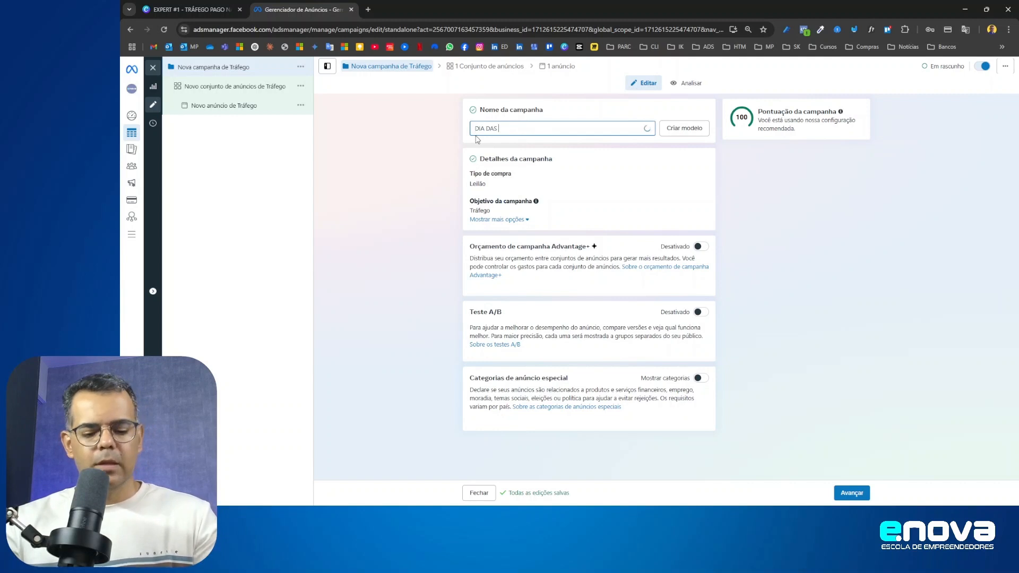
{"action": "type", "text": "MÃES"}
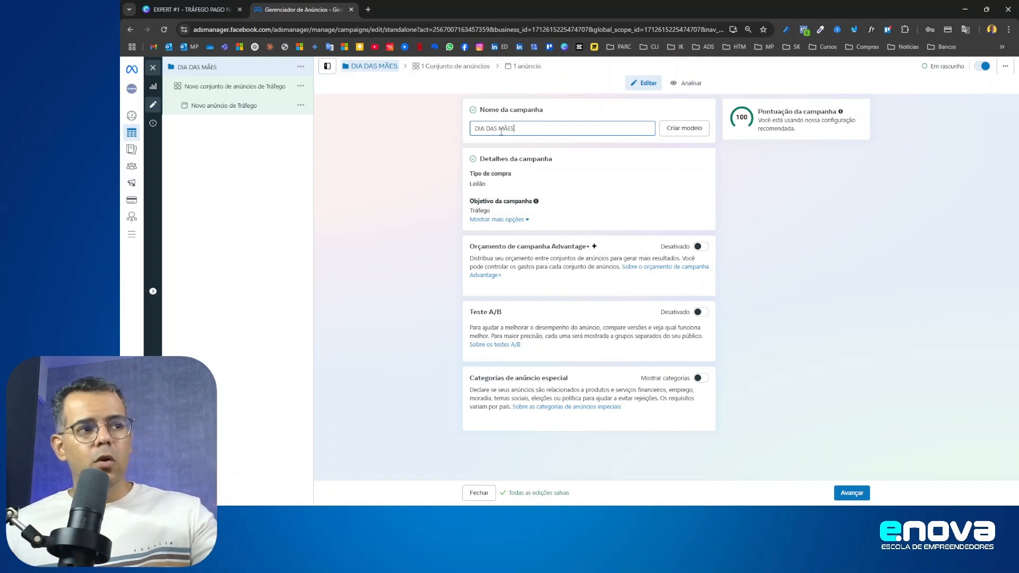
{"action": "left_click", "coordinate": [852, 494]}
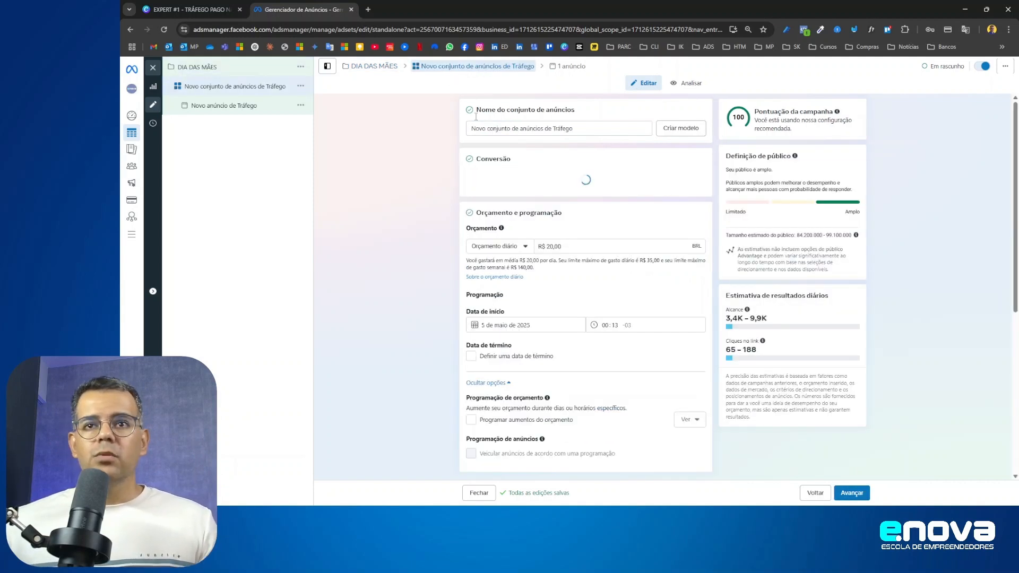
- Rename the ad set as FLORES NATURAIS - CE - FEMININO - 25-65
{"action": "left_click_drag", "start_coordinate": [574, 129], "coordinate": [469, 128]}
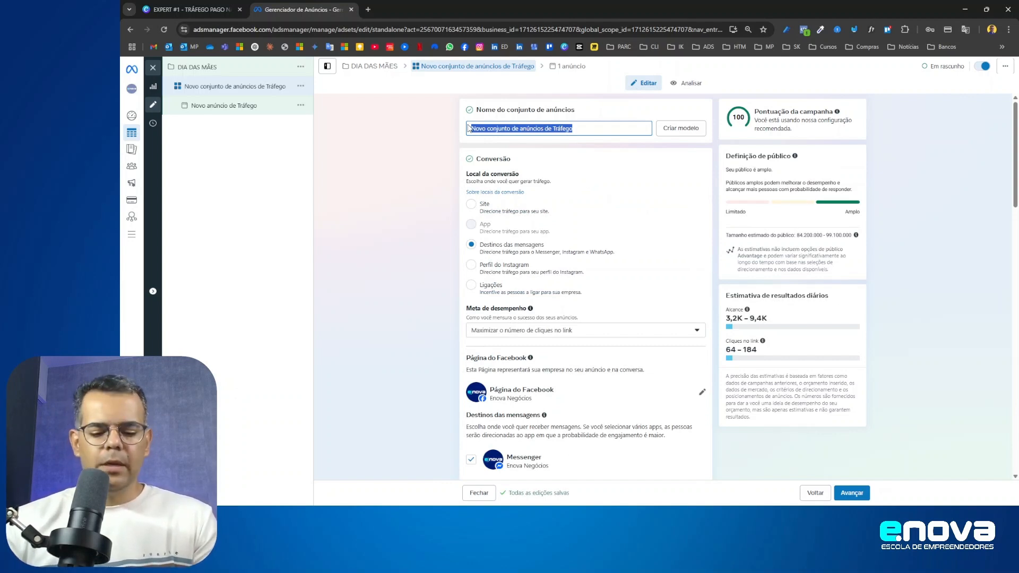
{"action": "type", "text": "FLORES NATURAIS"}
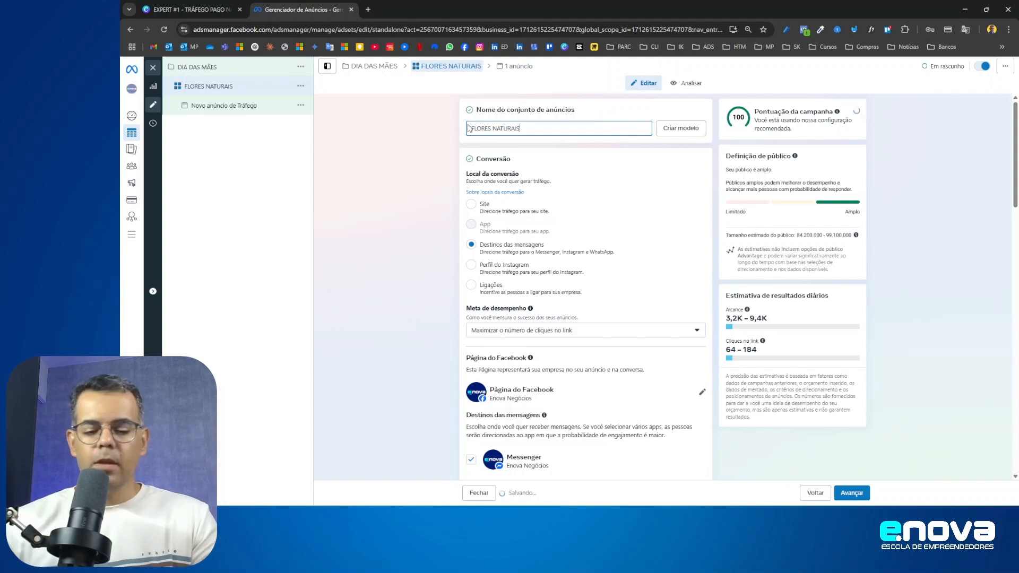
{"action": "type", "text": "-"}
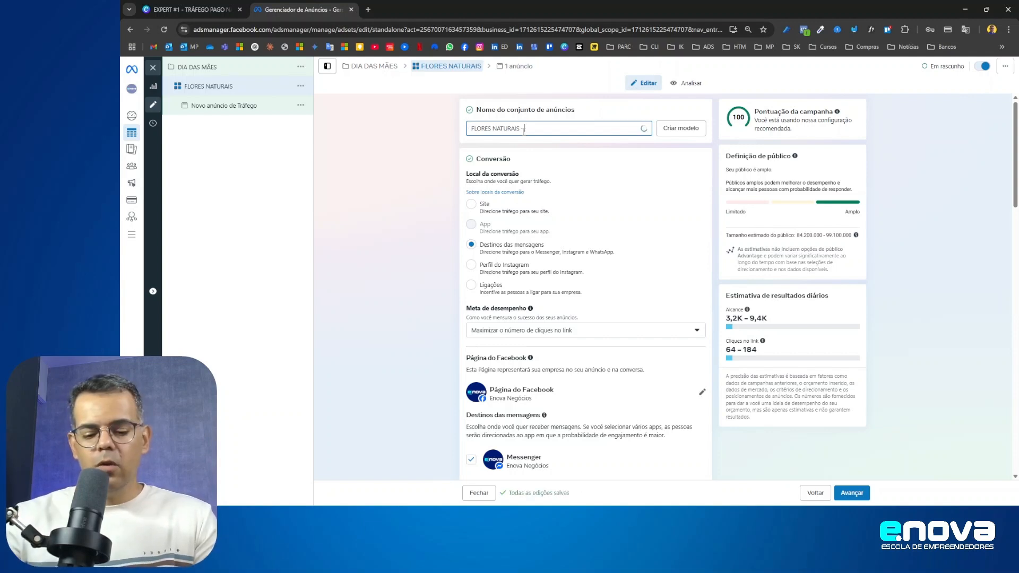
{"action": "type", "text": " CE"}
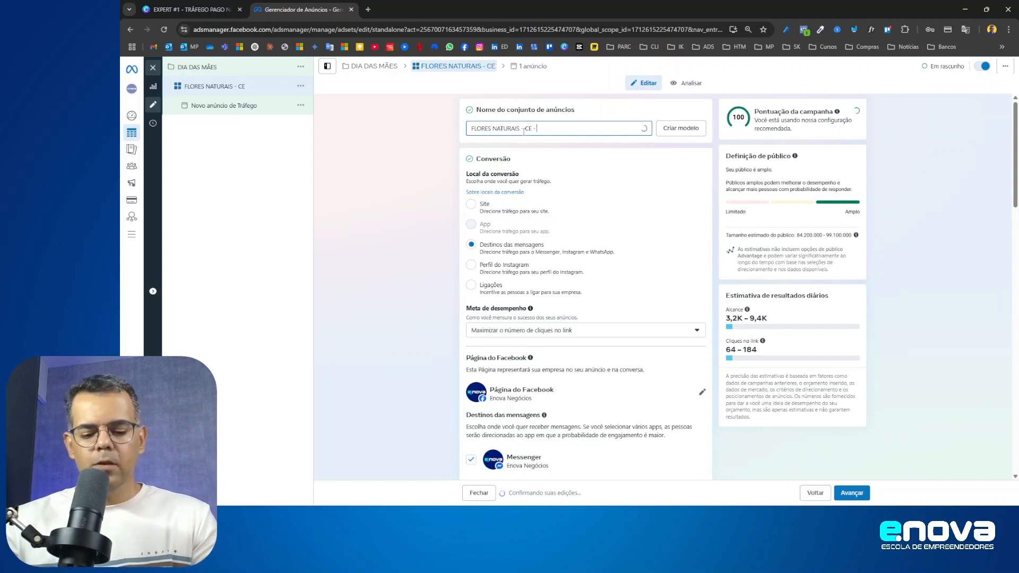
{"action": "type", "text": " - FEMININO"}
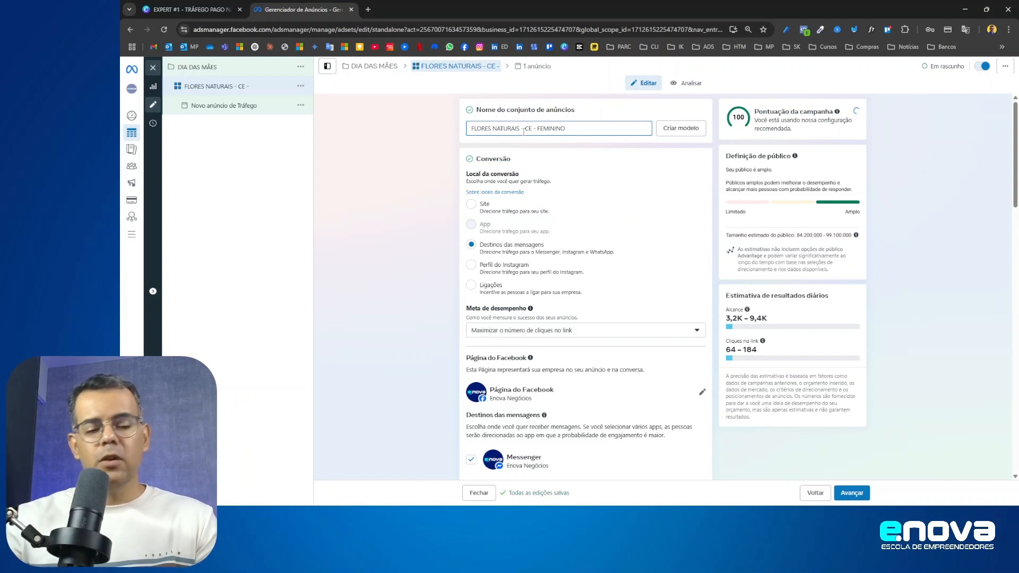
{"action": "type", "text": " - 25-"}
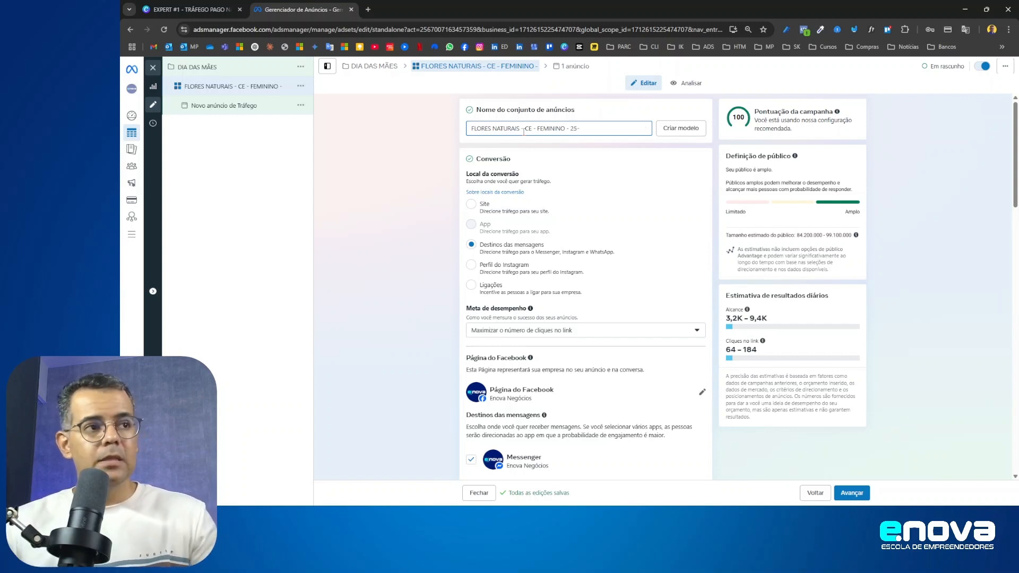
{"action": "type", "text": "65"}
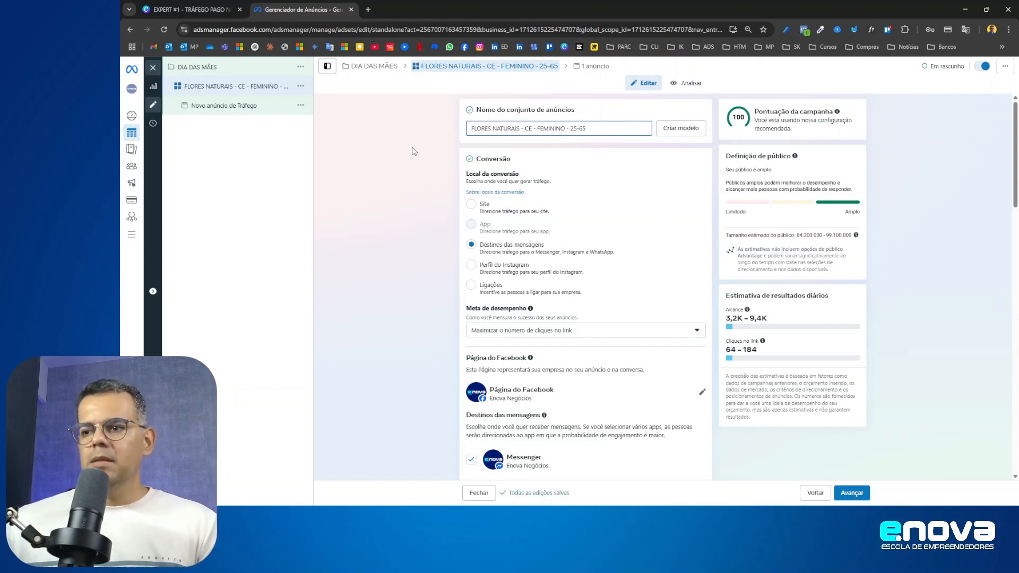
- Check the available Facebook pages and restrict the ad set's message destinations to WhatsApp by deselecting Messenger and Instagram
{"action": "scroll", "coordinate": [536, 177], "scroll_direction": "down", "scroll_amount": 2}
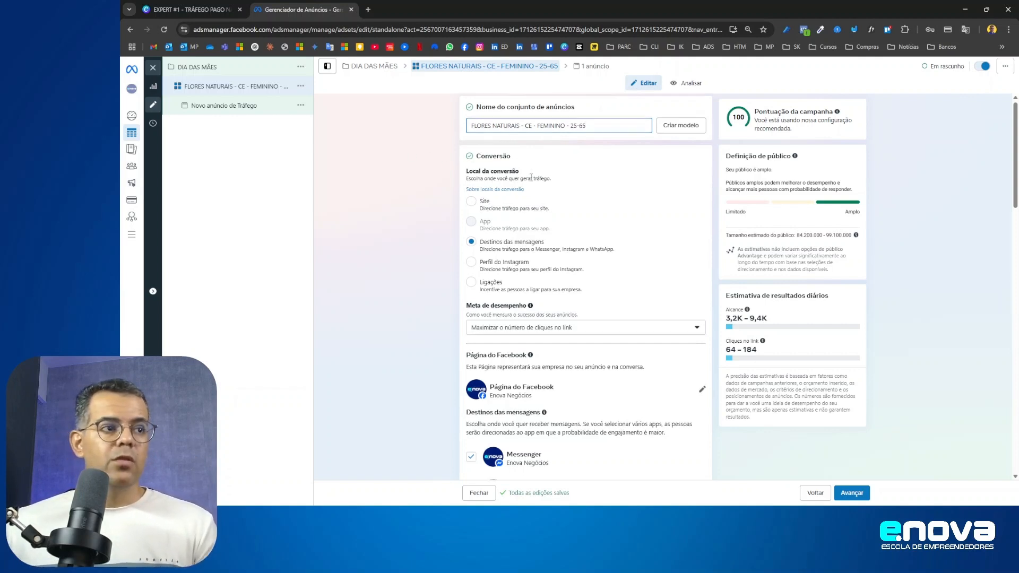
{"action": "scroll", "coordinate": [499, 163], "scroll_direction": "up", "scroll_amount": 2}
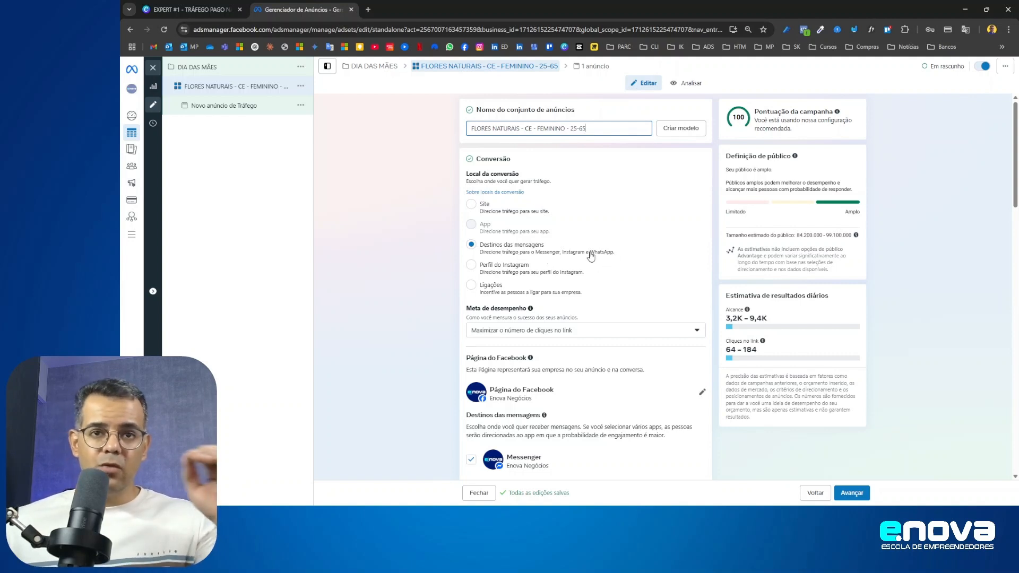
{"action": "scroll", "coordinate": [591, 257], "scroll_direction": "down", "scroll_amount": 3}
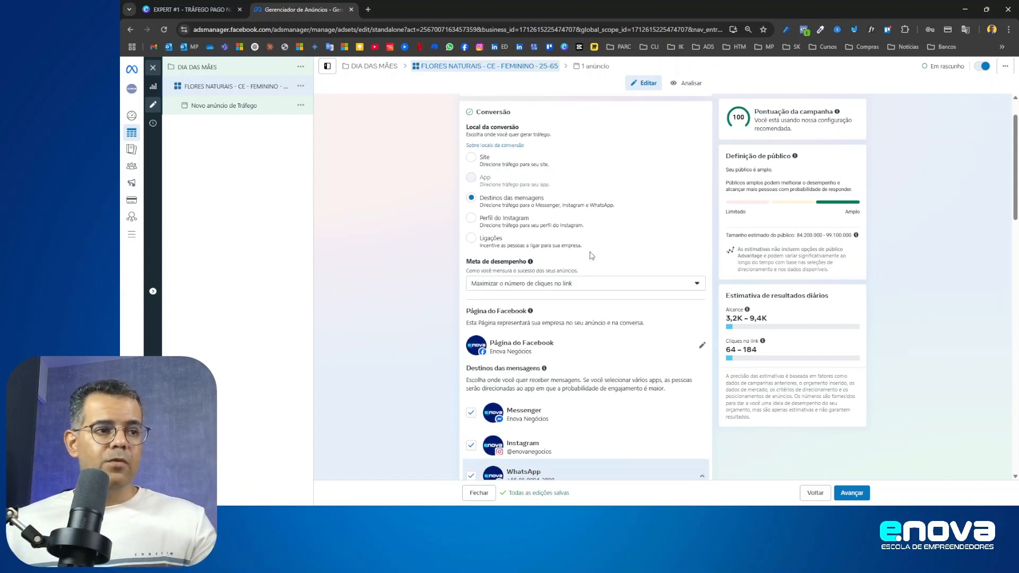
{"action": "scroll", "coordinate": [507, 236], "scroll_direction": "down", "scroll_amount": 1}
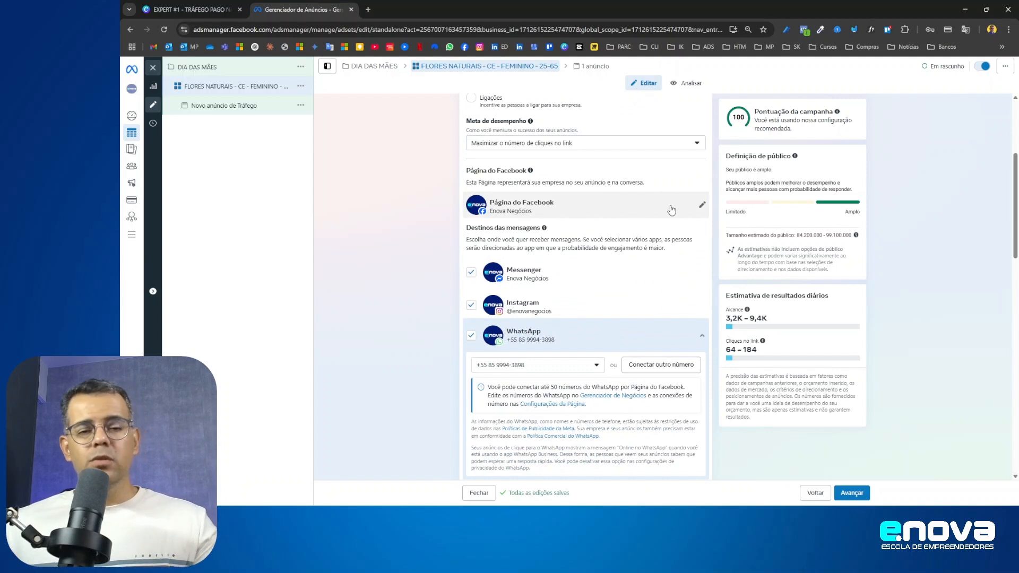
{"action": "left_click", "coordinate": [702, 207]}
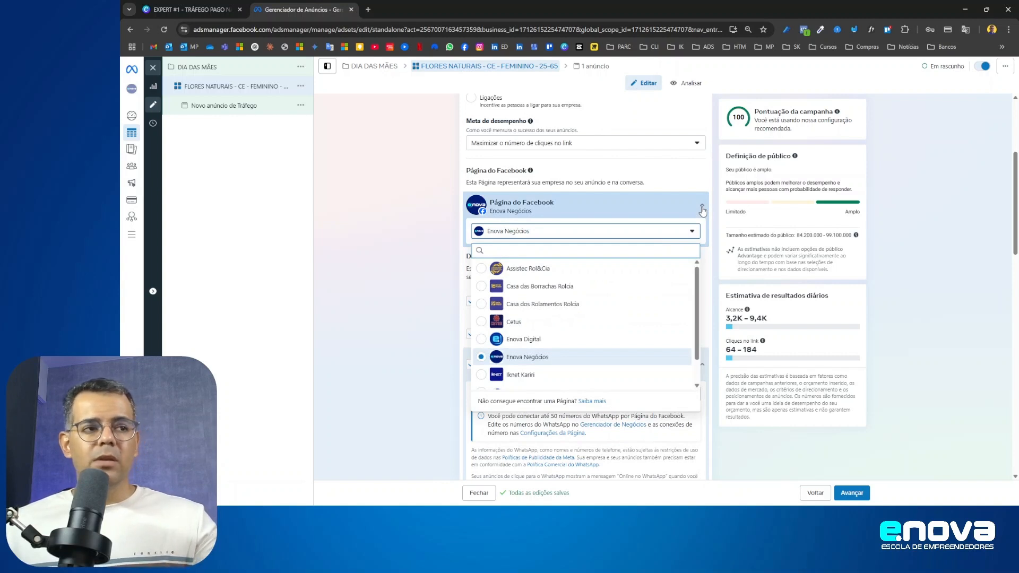
{"action": "left_click", "coordinate": [702, 209]}
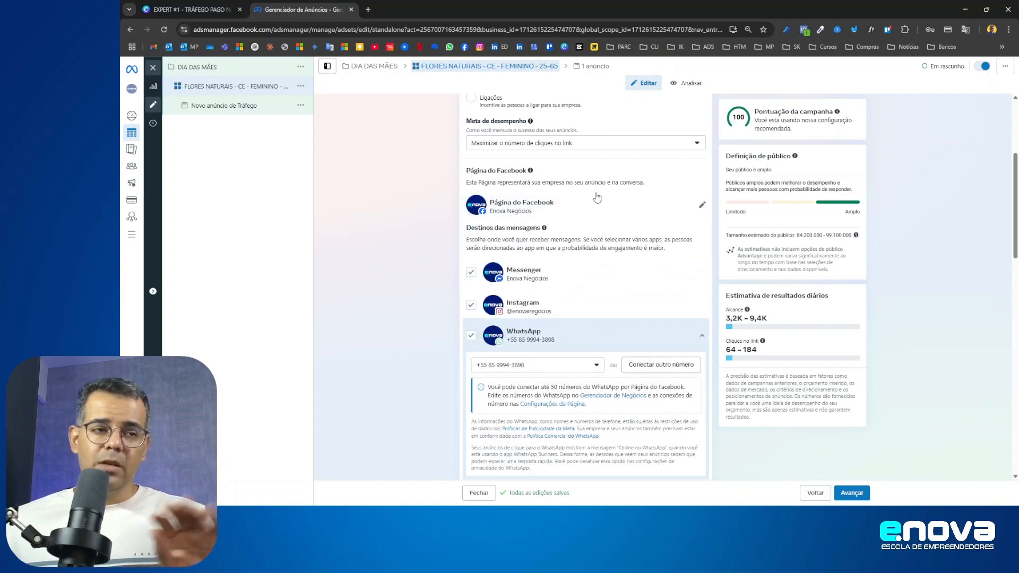
{"action": "scroll", "coordinate": [536, 241], "scroll_direction": "down", "scroll_amount": 1}
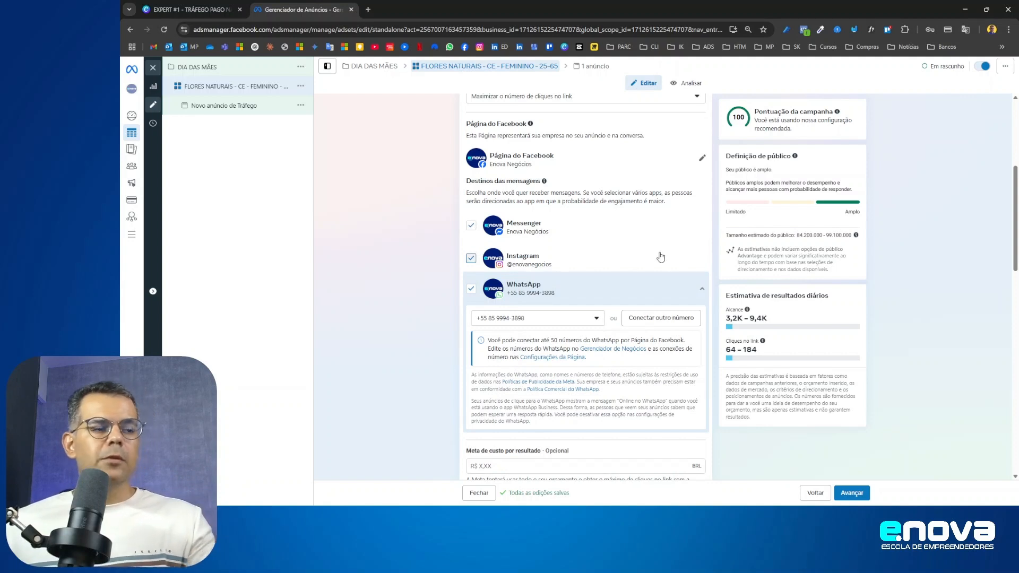
{"action": "left_click", "coordinate": [472, 238]}
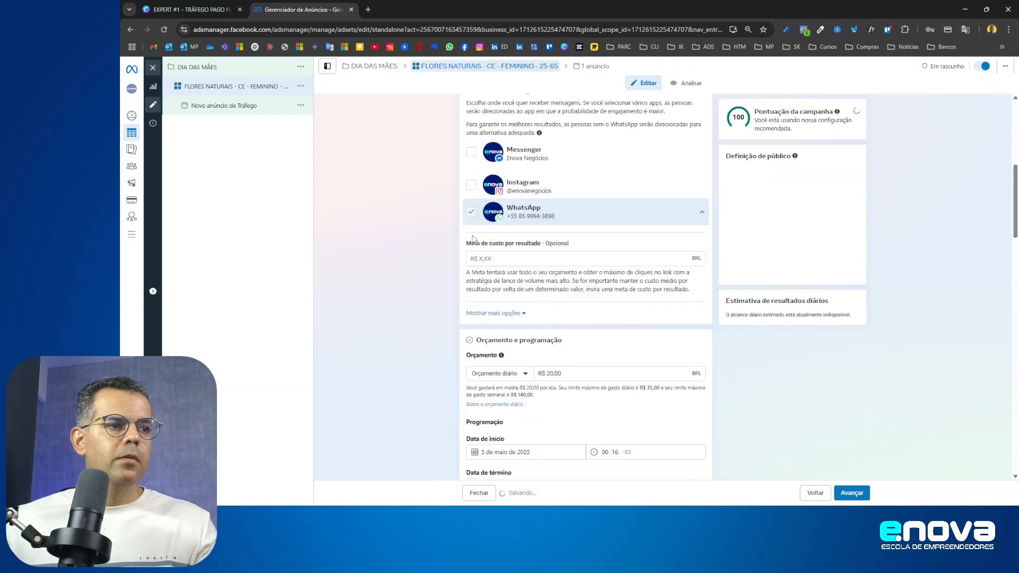
{"action": "scroll", "coordinate": [675, 205], "scroll_direction": "up", "scroll_amount": 1}
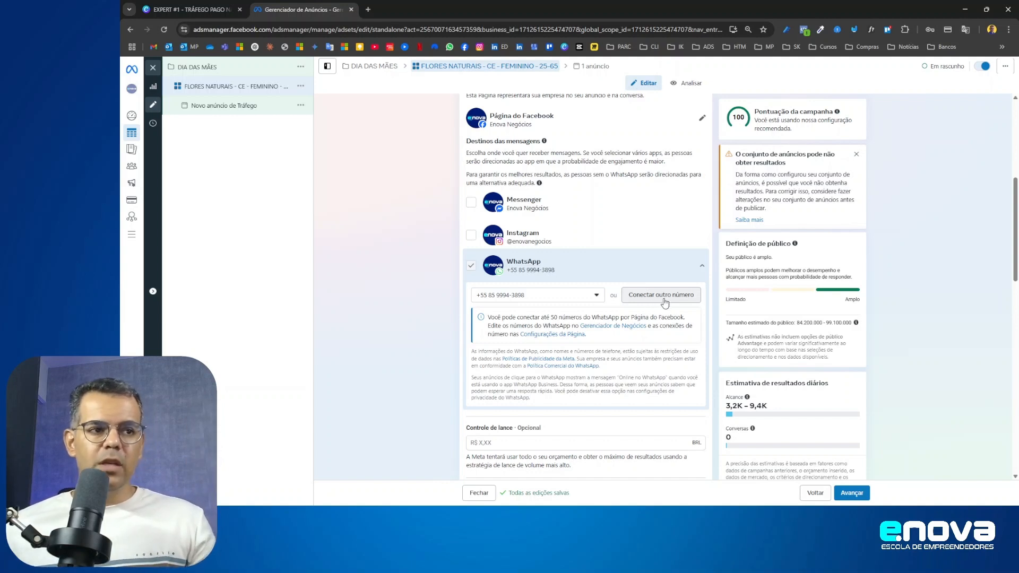
- Review the ad set's bid control and the budget type options, keeping the daily budget type
{"action": "scroll", "coordinate": [540, 268], "scroll_direction": "down", "scroll_amount": 3}
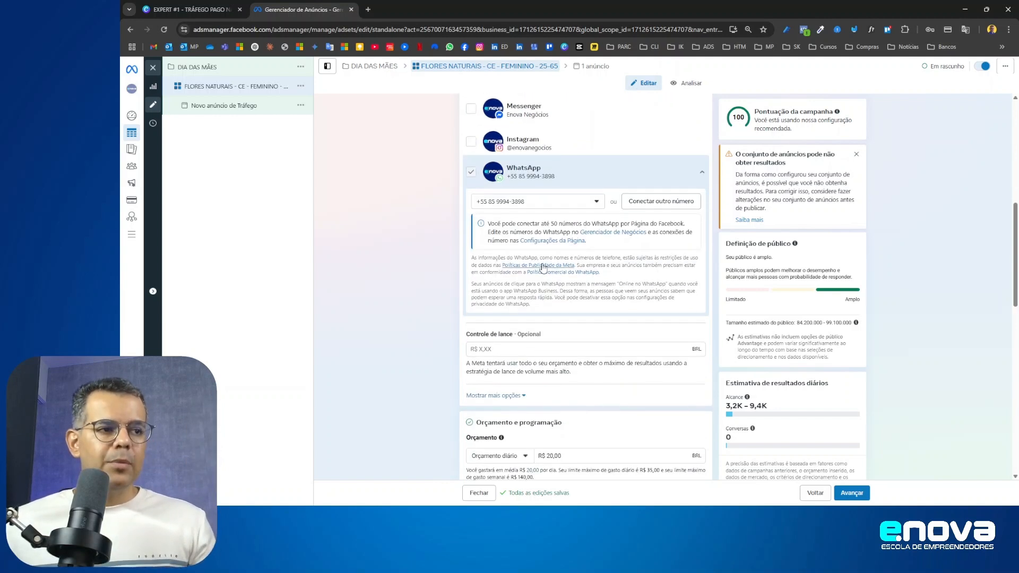
{"action": "scroll", "coordinate": [499, 265], "scroll_direction": "down", "scroll_amount": 2}
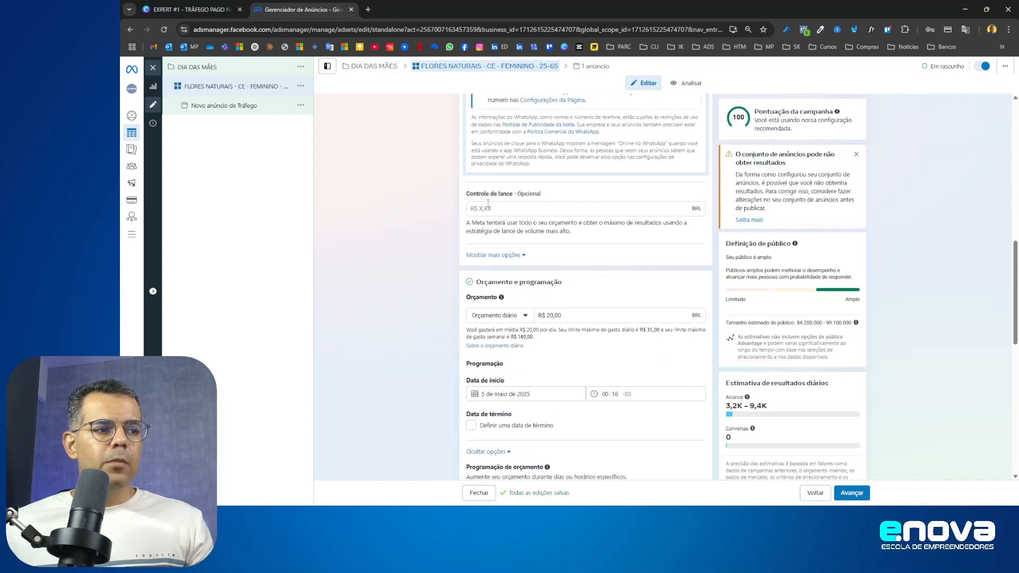
{"action": "scroll", "coordinate": [515, 242], "scroll_direction": "down", "scroll_amount": 2}
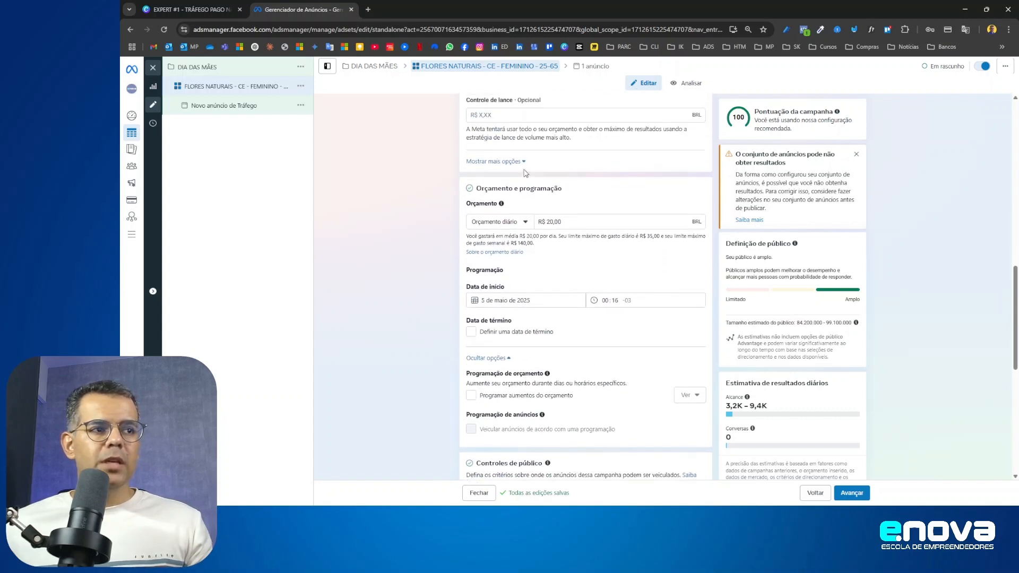
{"action": "left_click", "coordinate": [509, 225]}
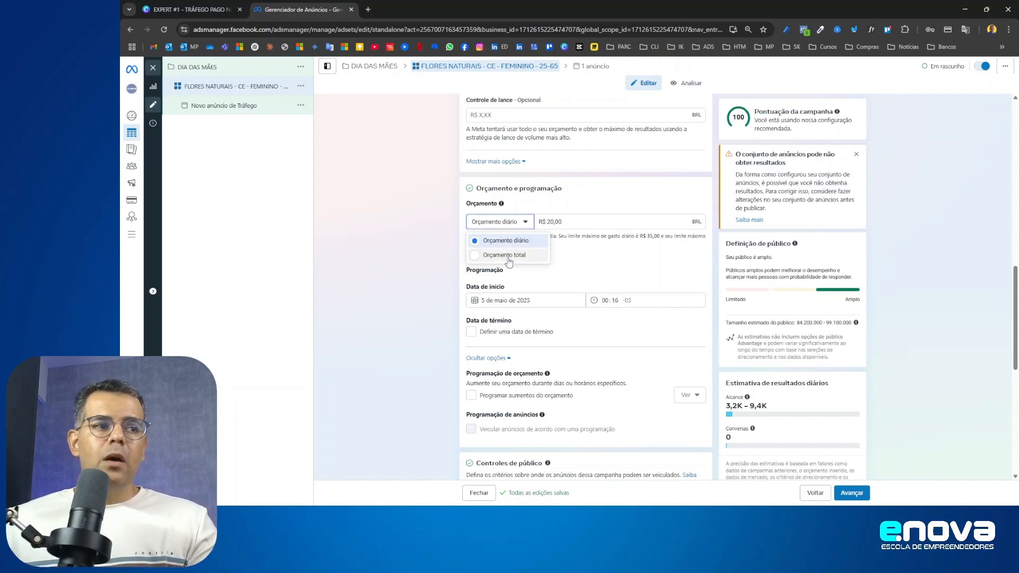
{"action": "left_click", "coordinate": [513, 226]}
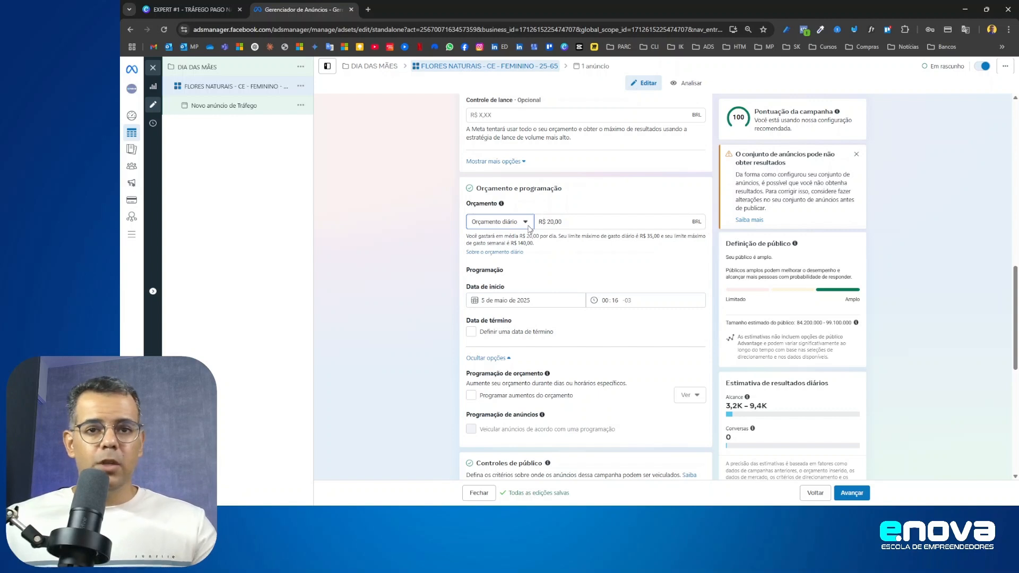
- Set the ad set's start date to 6 May 2025
{"action": "left_click", "coordinate": [537, 300]}
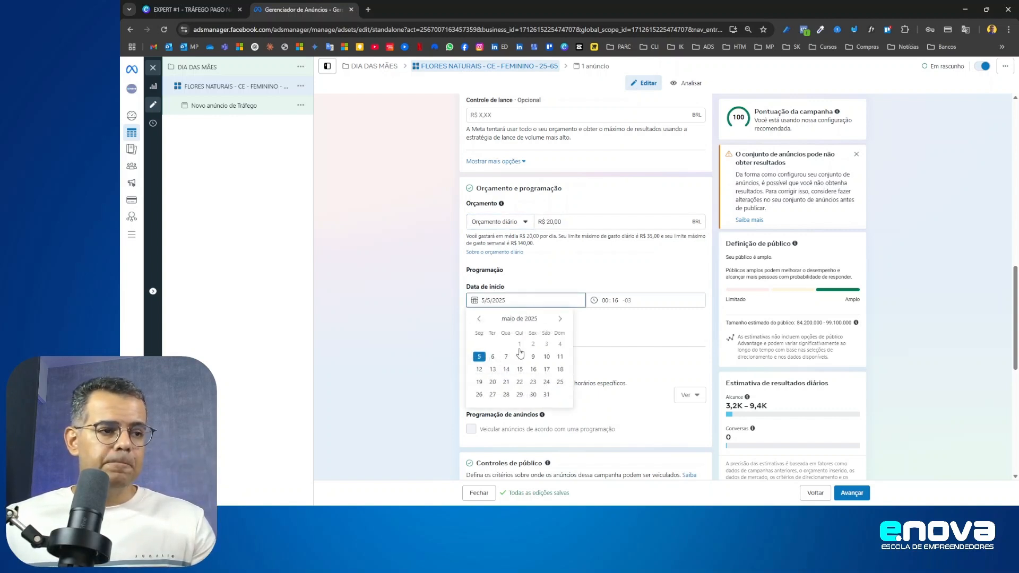
{"action": "left_click", "coordinate": [561, 320]}
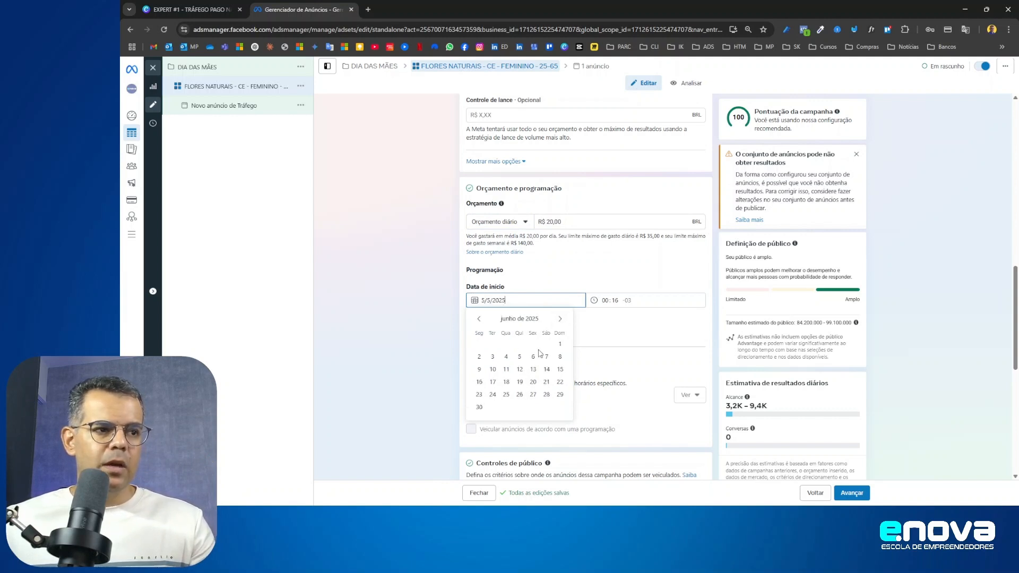
{"action": "left_click", "coordinate": [480, 319]}
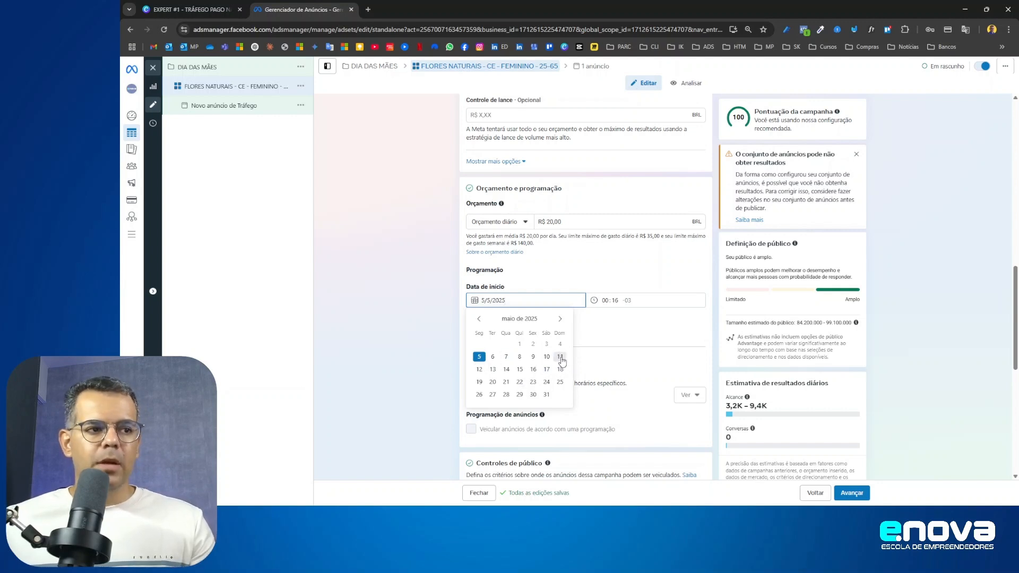
{"action": "left_click", "coordinate": [493, 358]}
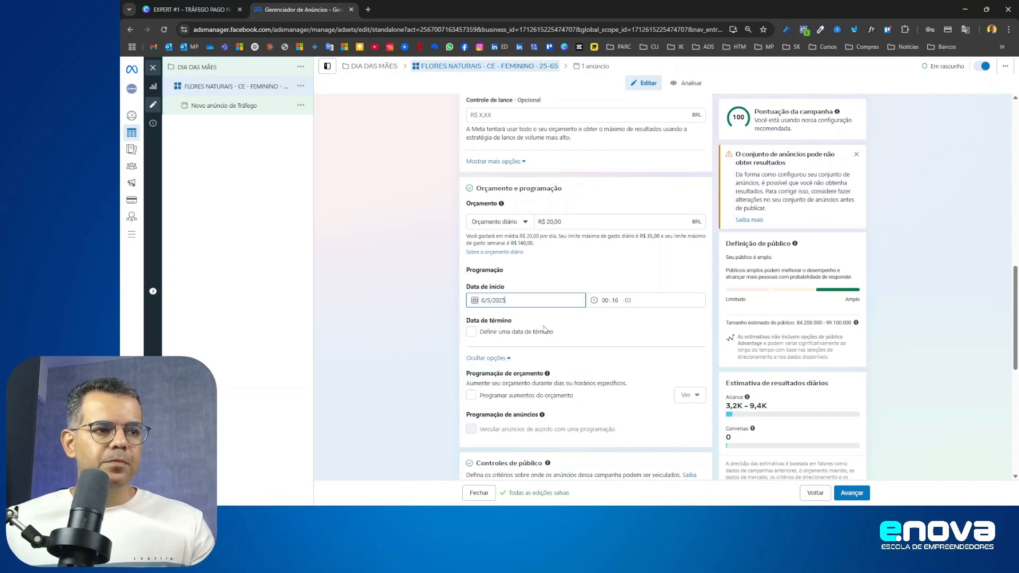
- Enable an end date for the ad set and set it to 11 May 2025
{"action": "left_click", "coordinate": [471, 333]}
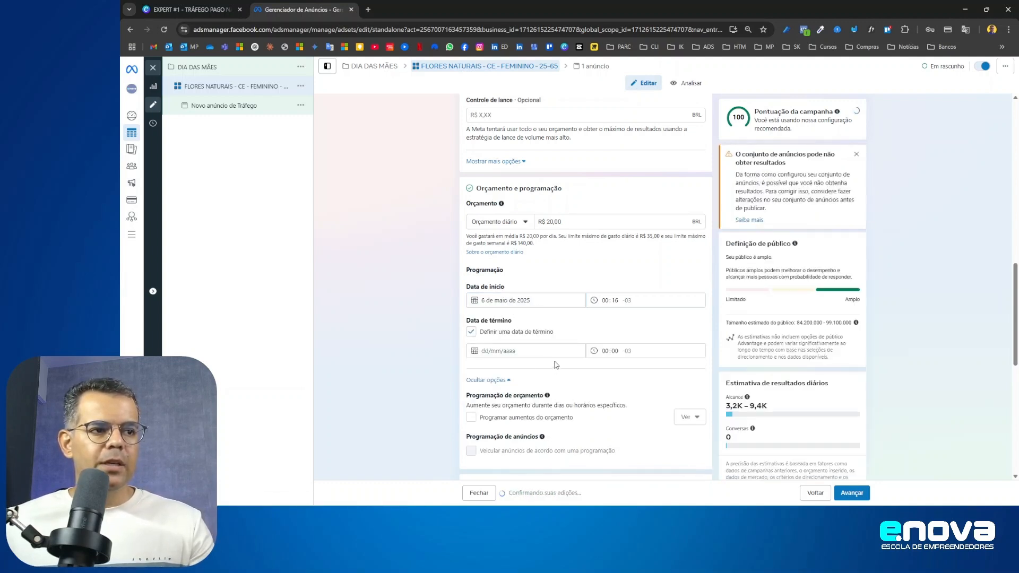
{"action": "left_click", "coordinate": [562, 353]}
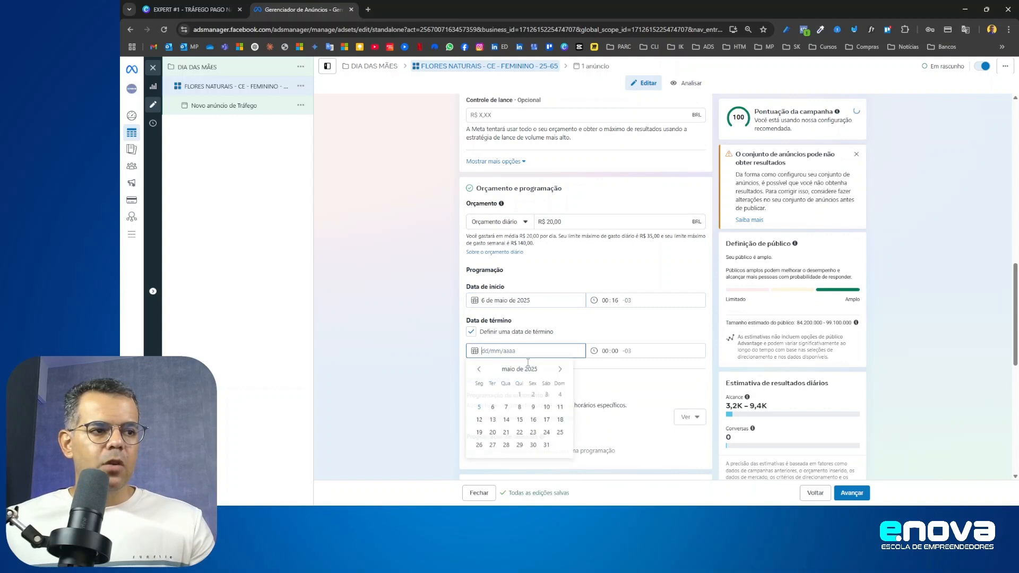
{"action": "left_click", "coordinate": [561, 408]}
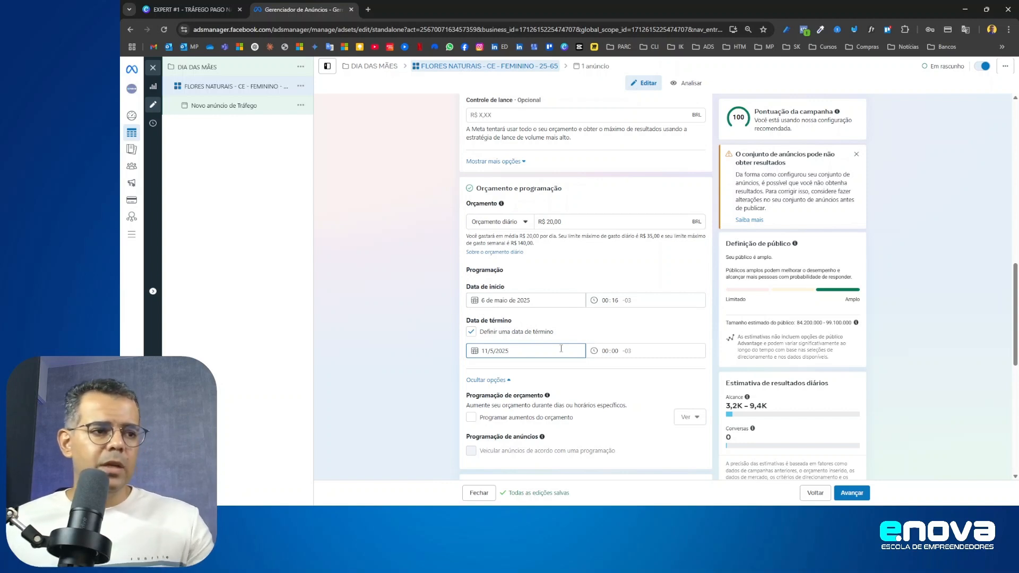
- Edit the audience locations and target the state of Ceará, Brasil, instead of the whole country
{"action": "scroll", "coordinate": [595, 361], "scroll_direction": "down", "scroll_amount": 2}
{"action": "scroll", "coordinate": [579, 318], "scroll_direction": "down", "scroll_amount": 1}
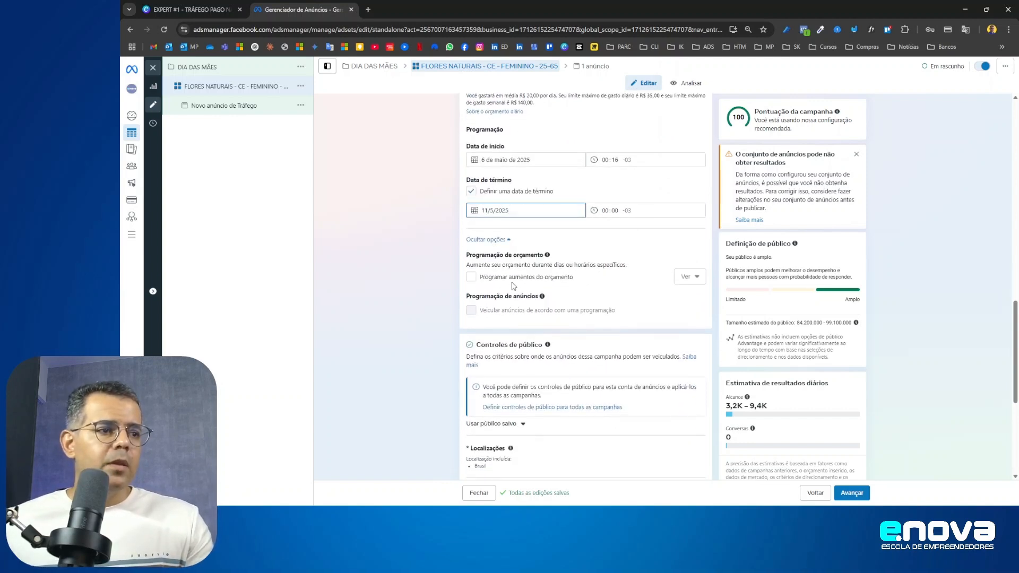
{"action": "scroll", "coordinate": [564, 255], "scroll_direction": "down", "scroll_amount": 3}
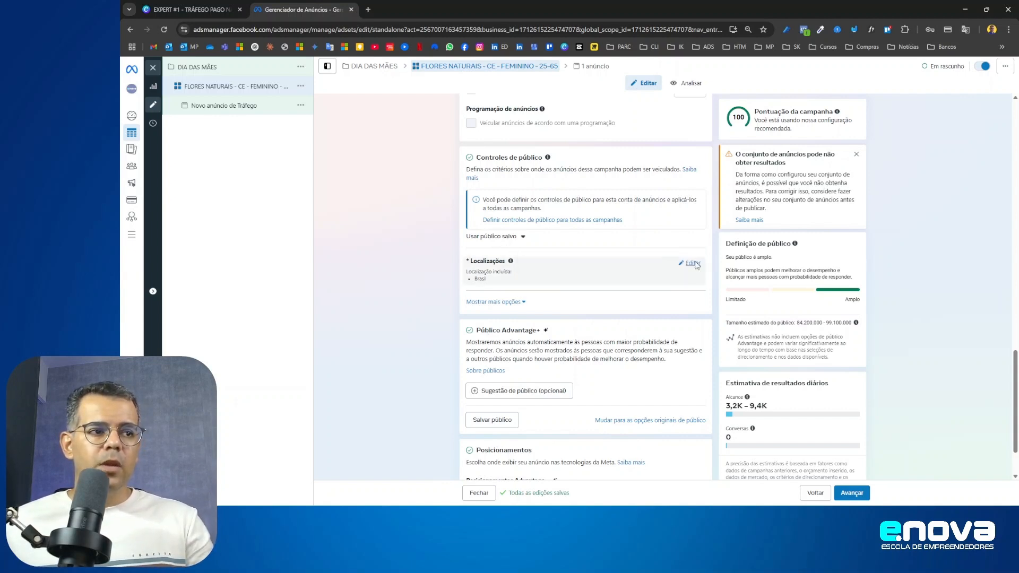
{"action": "left_click", "coordinate": [695, 265]}
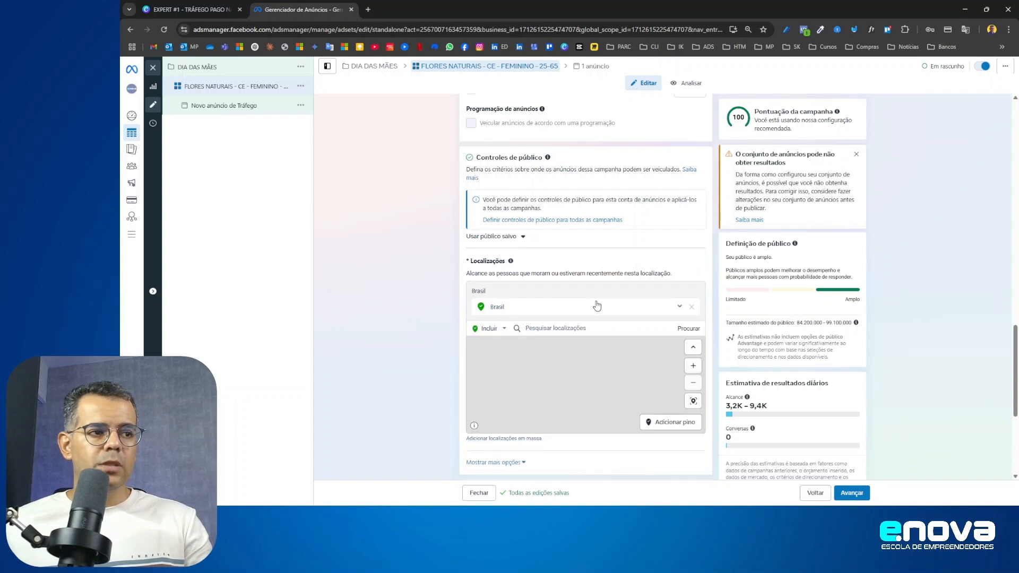
{"action": "left_click", "coordinate": [552, 329]}
{"action": "type", "text": "CEARA"}
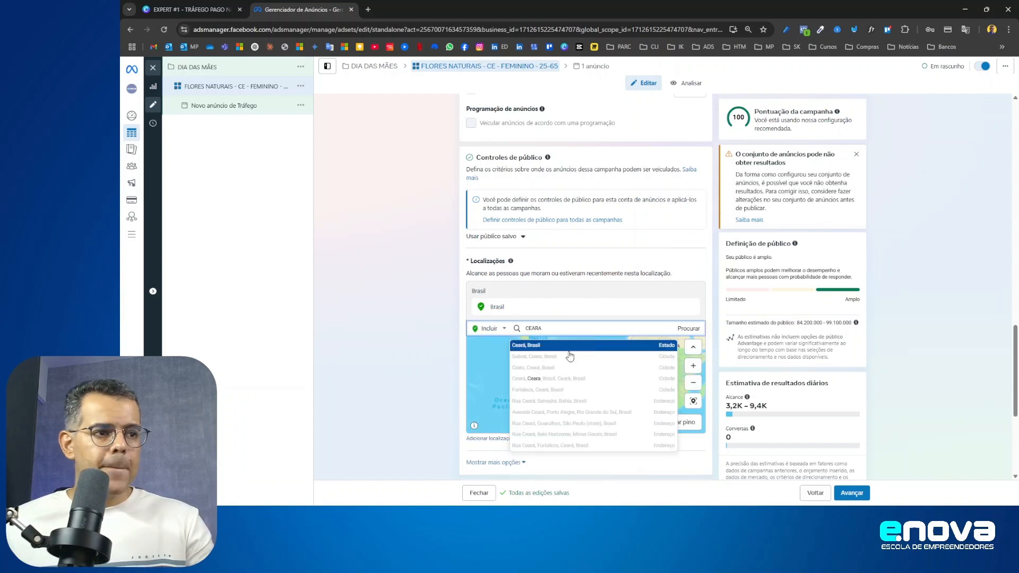
{"action": "left_click", "coordinate": [536, 346]}
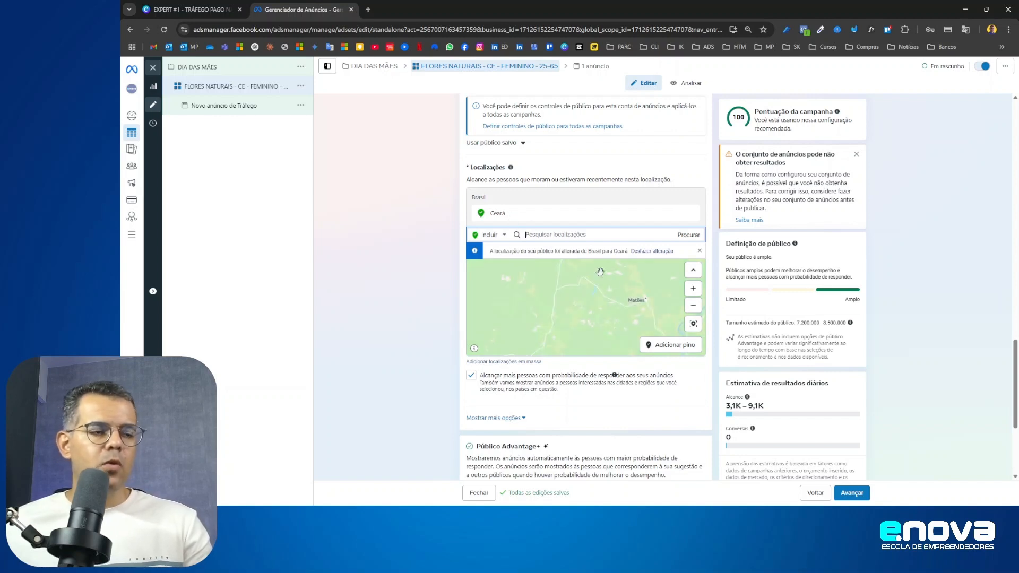
- Place a location pin on the audience map at Aquiraz, southeast of Fortaleza, at about (-3.905, -38.382)
{"action": "scroll", "coordinate": [621, 318], "scroll_direction": "up", "scroll_amount": 5}
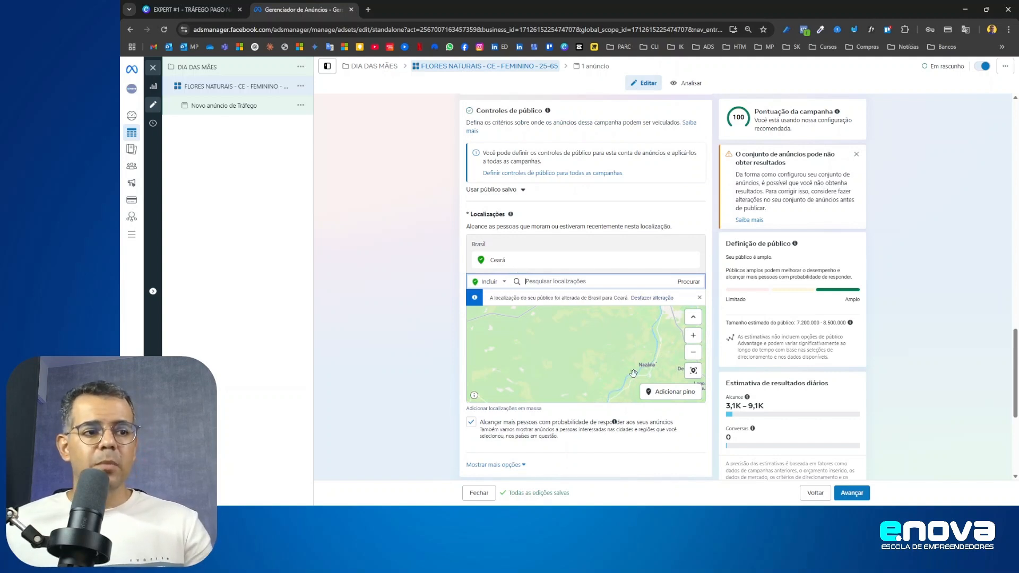
{"action": "scroll", "coordinate": [605, 363], "scroll_direction": "down", "scroll_amount": 3}
{"action": "scroll", "coordinate": [603, 360], "scroll_direction": "down", "scroll_amount": 3}
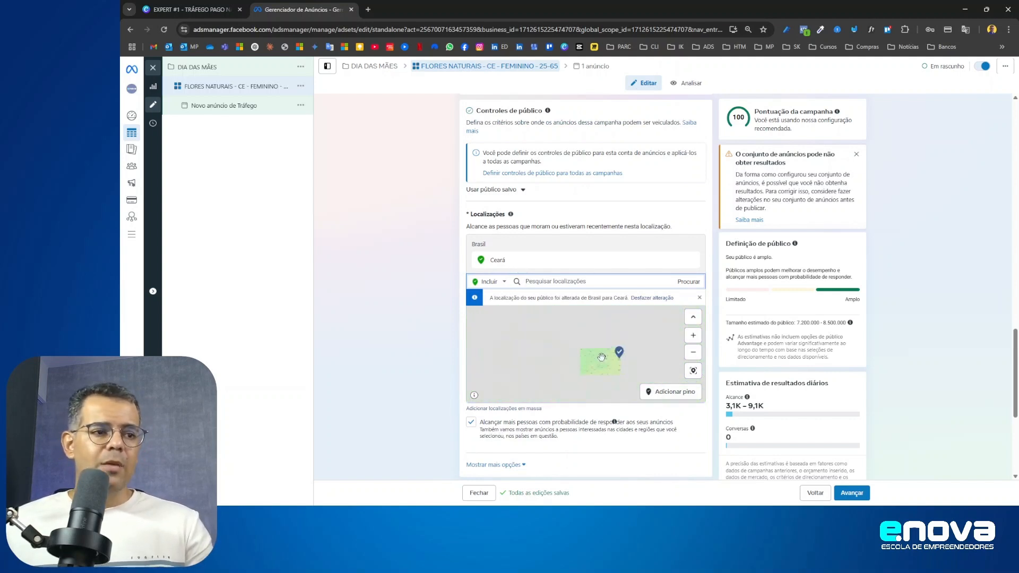
{"action": "scroll", "coordinate": [631, 350], "scroll_direction": "up", "scroll_amount": 3}
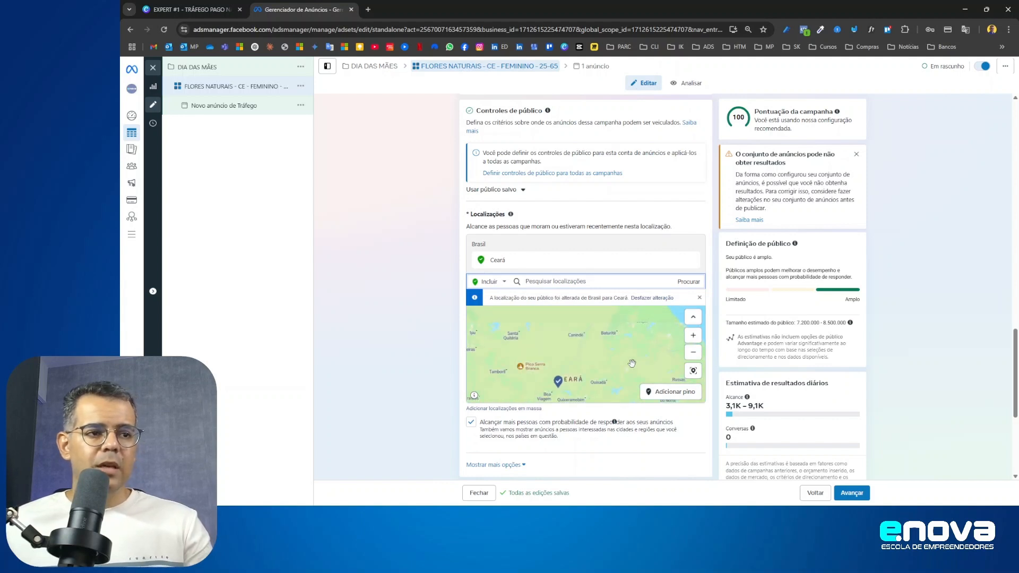
{"action": "left_click", "coordinate": [632, 366]}
{"action": "scroll", "coordinate": [633, 367], "scroll_direction": "down", "scroll_amount": 3}
{"action": "scroll", "coordinate": [632, 367], "scroll_direction": "up", "scroll_amount": 3}
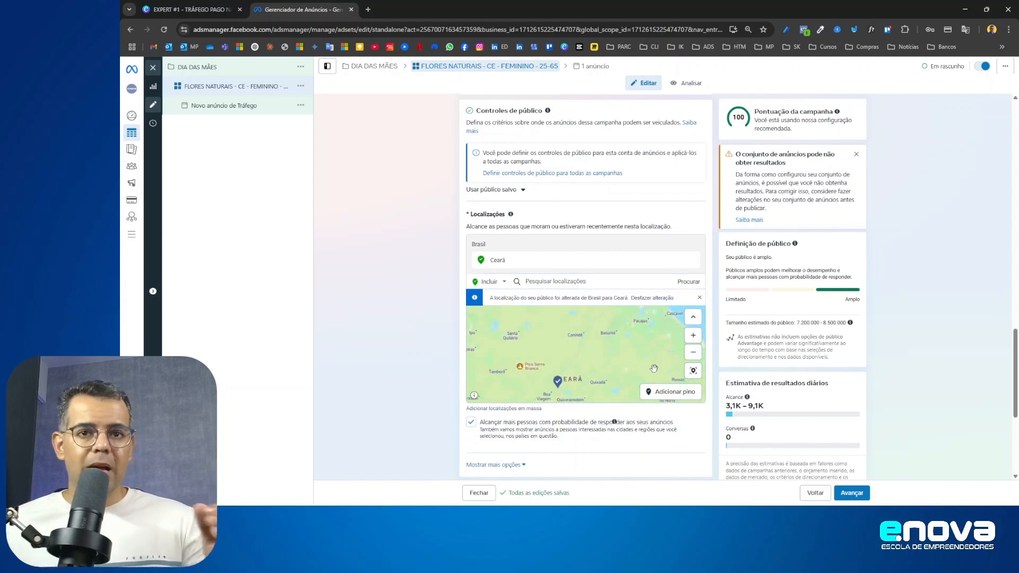
{"action": "left_click", "coordinate": [661, 395]}
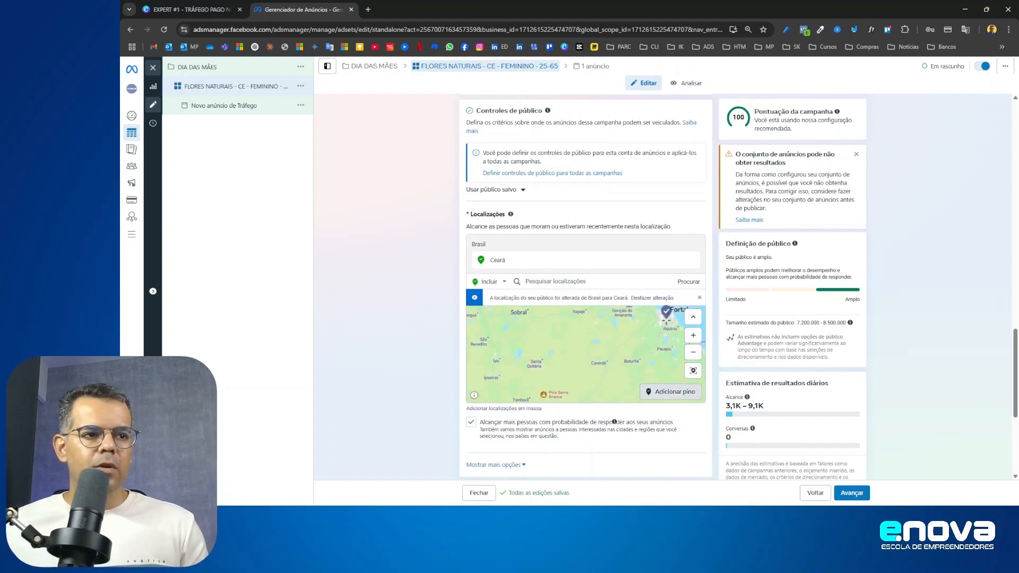
{"action": "scroll", "coordinate": [666, 322], "scroll_direction": "up", "scroll_amount": 5}
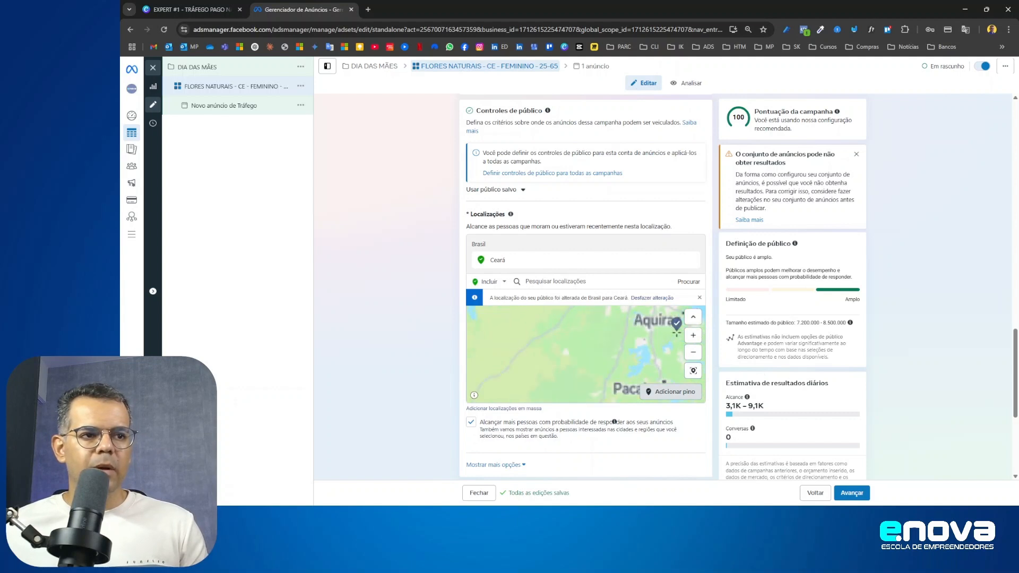
{"action": "scroll", "coordinate": [638, 358], "scroll_direction": "down", "scroll_amount": 3}
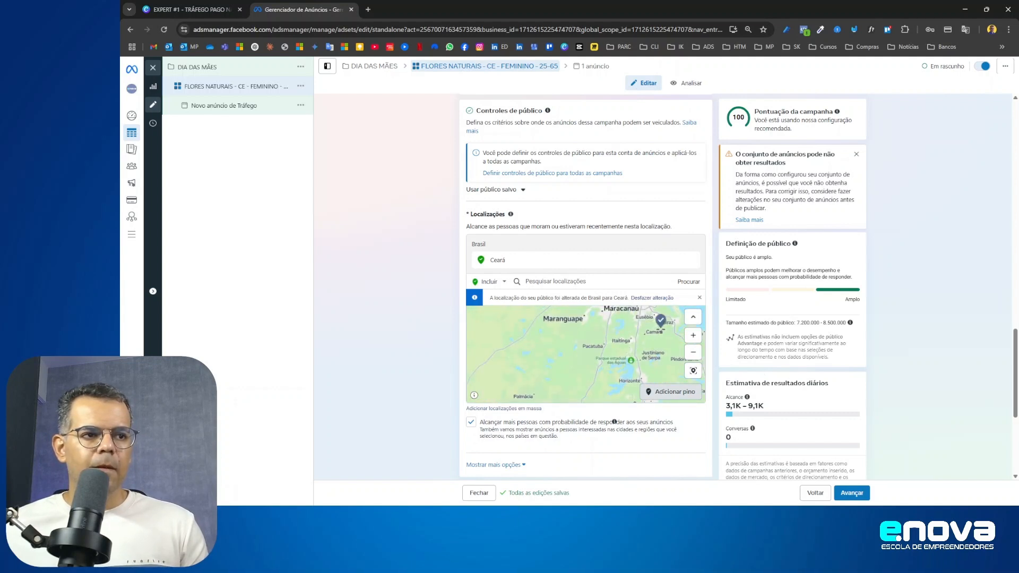
{"action": "scroll", "coordinate": [636, 333], "scroll_direction": "down", "scroll_amount": 4}
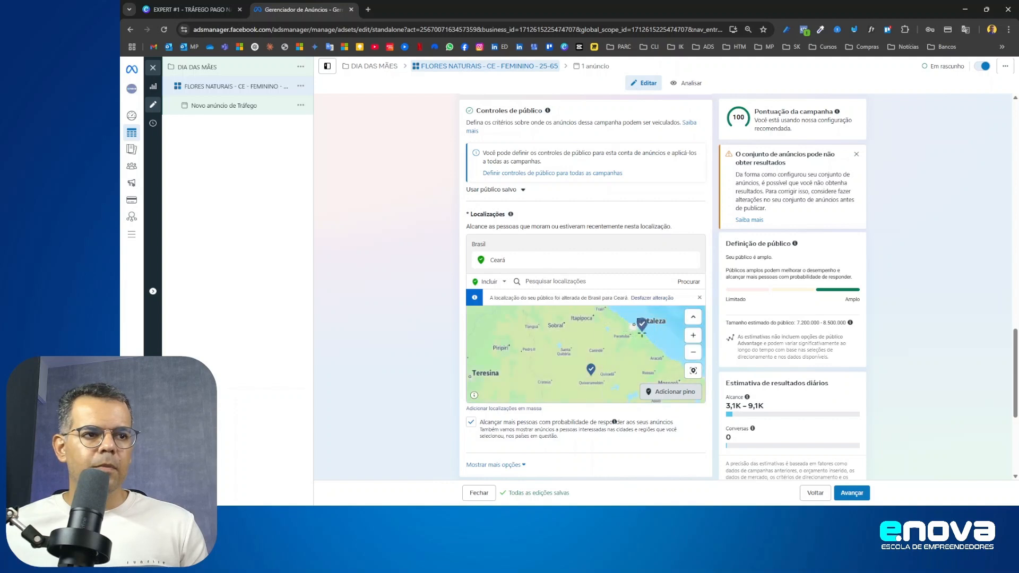
{"action": "scroll", "coordinate": [629, 365], "scroll_direction": "up", "scroll_amount": 3}
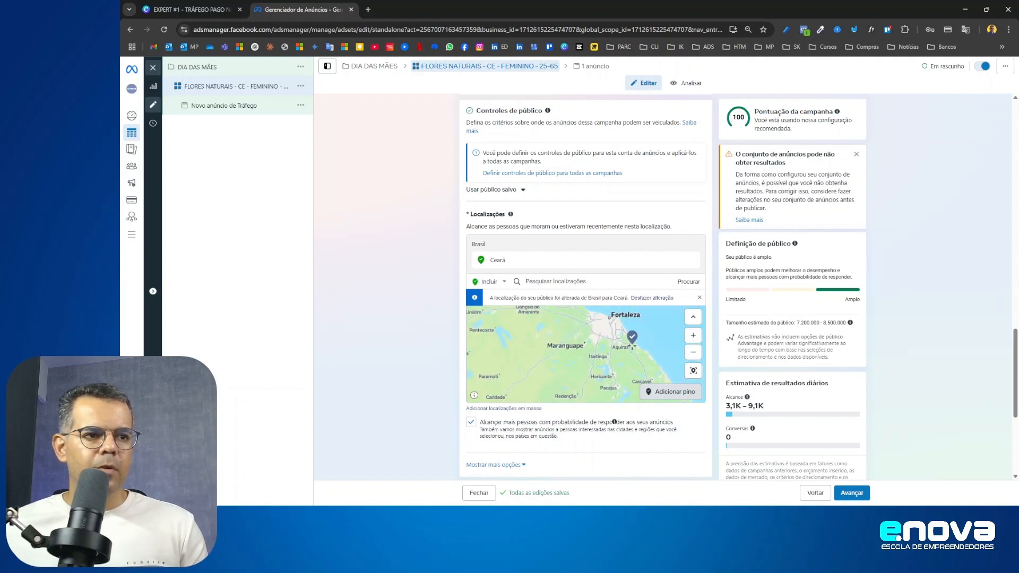
{"action": "left_click", "coordinate": [630, 345]}
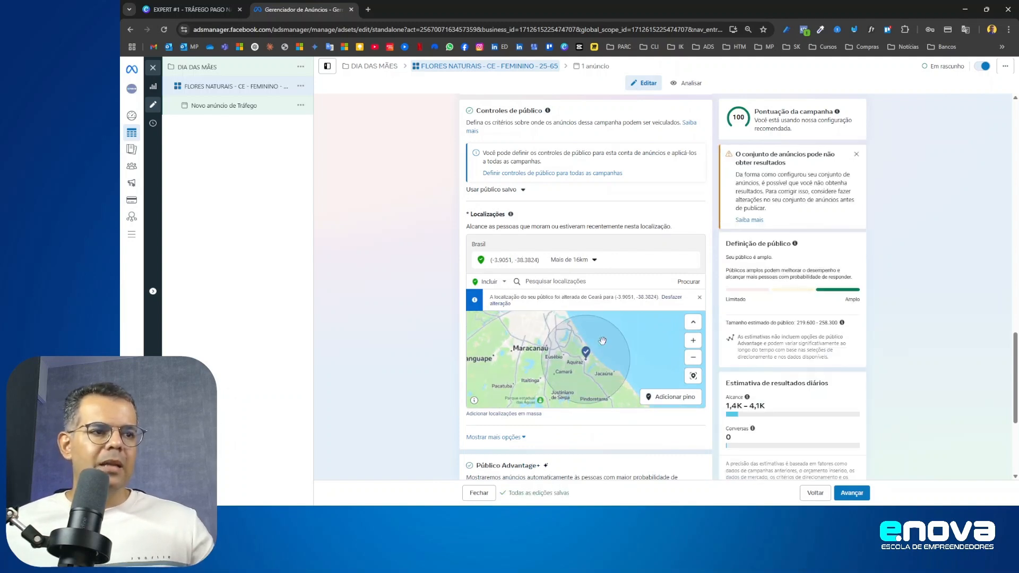
- Set the targeting radius around the pinned location to 5 km
{"action": "left_click", "coordinate": [584, 260]}
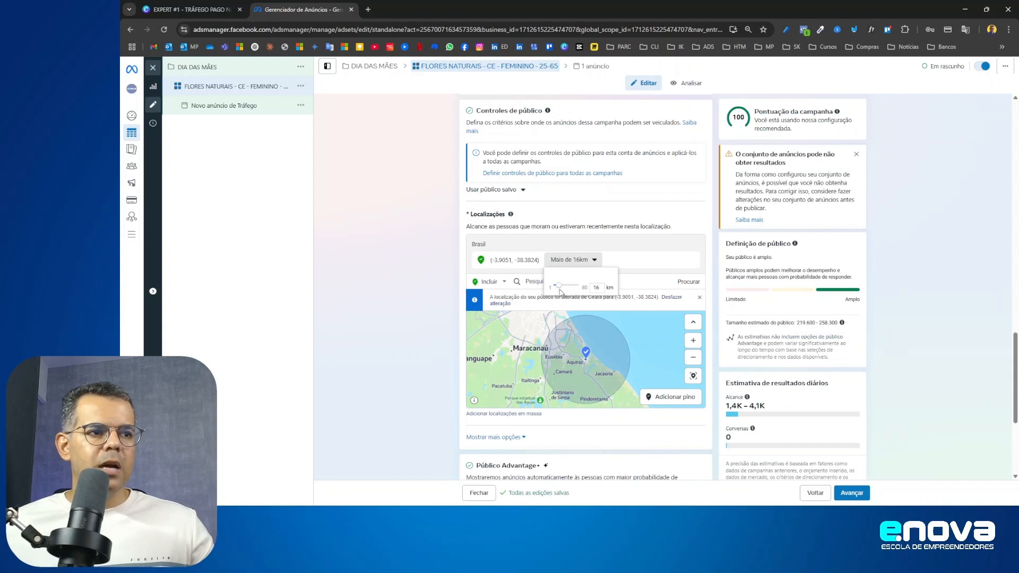
{"action": "left_click_drag", "start_coordinate": [558, 287], "coordinate": [553, 287]}
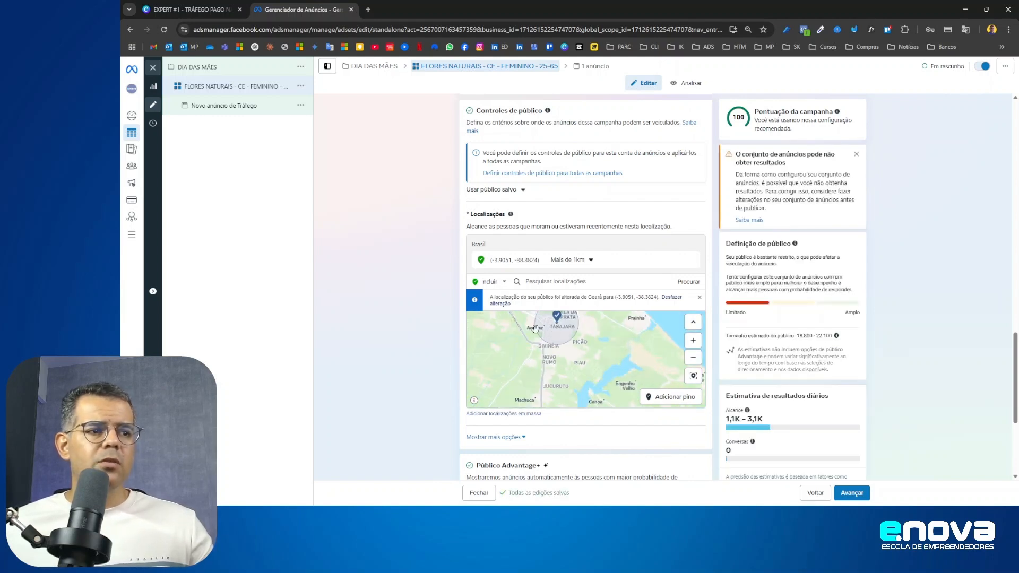
{"action": "left_click", "coordinate": [569, 260]}
{"action": "double_click", "coordinate": [598, 289]}
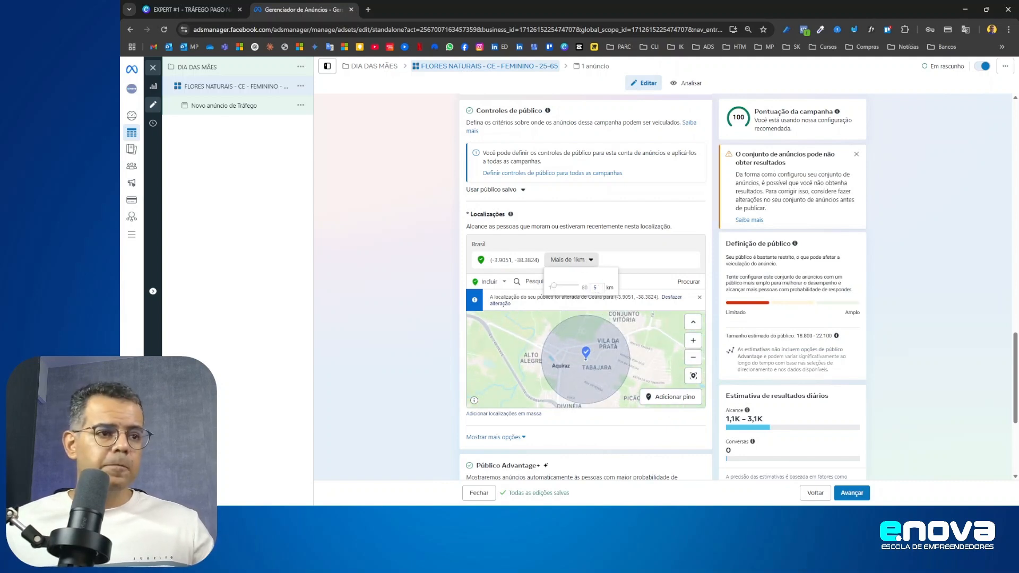
{"action": "type", "text": "5"}
{"action": "key", "text": "Return"}
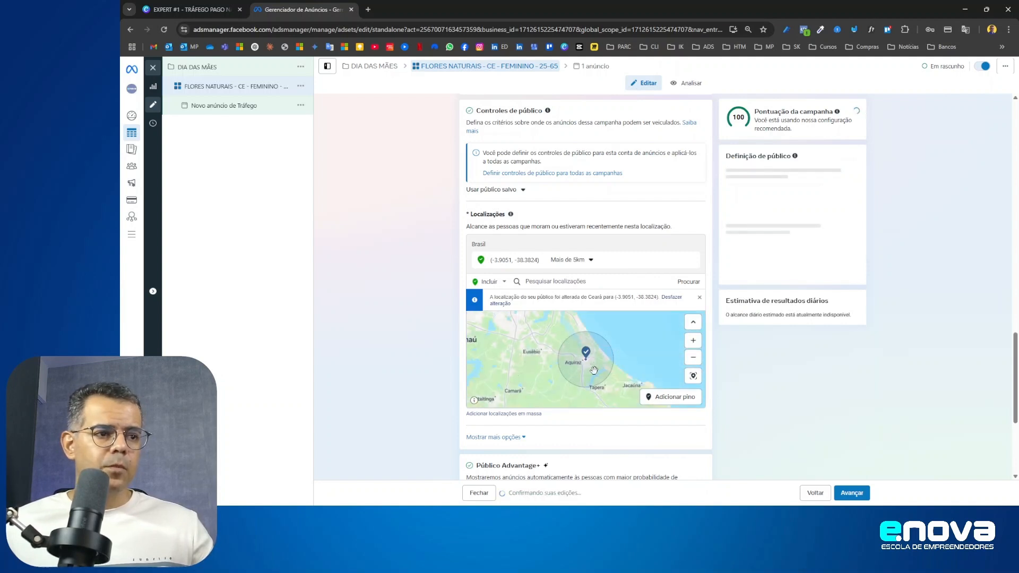
{"action": "scroll", "coordinate": [594, 370], "scroll_direction": "down", "scroll_amount": 2}
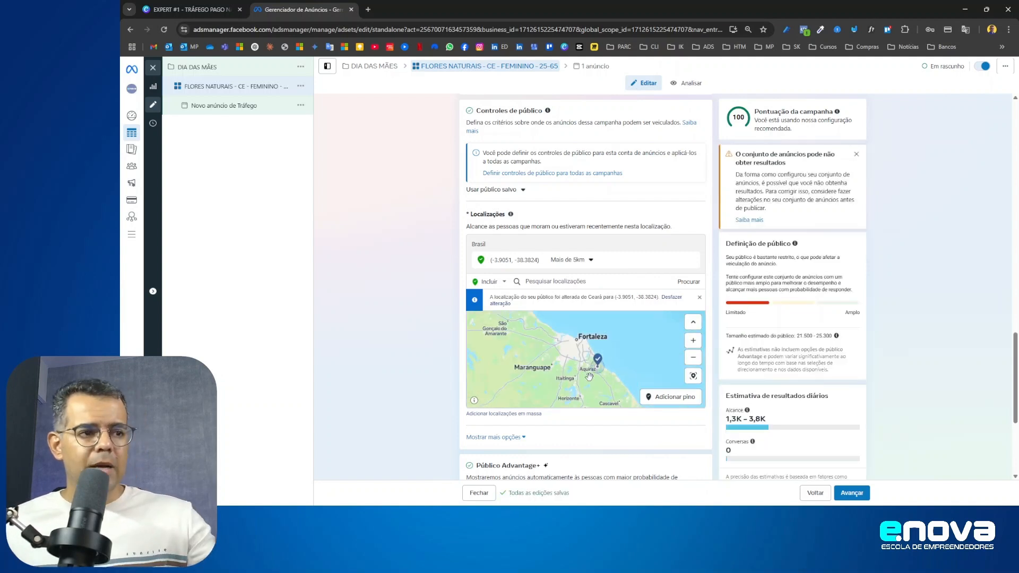
{"action": "scroll", "coordinate": [595, 370], "scroll_direction": "down", "scroll_amount": 3}
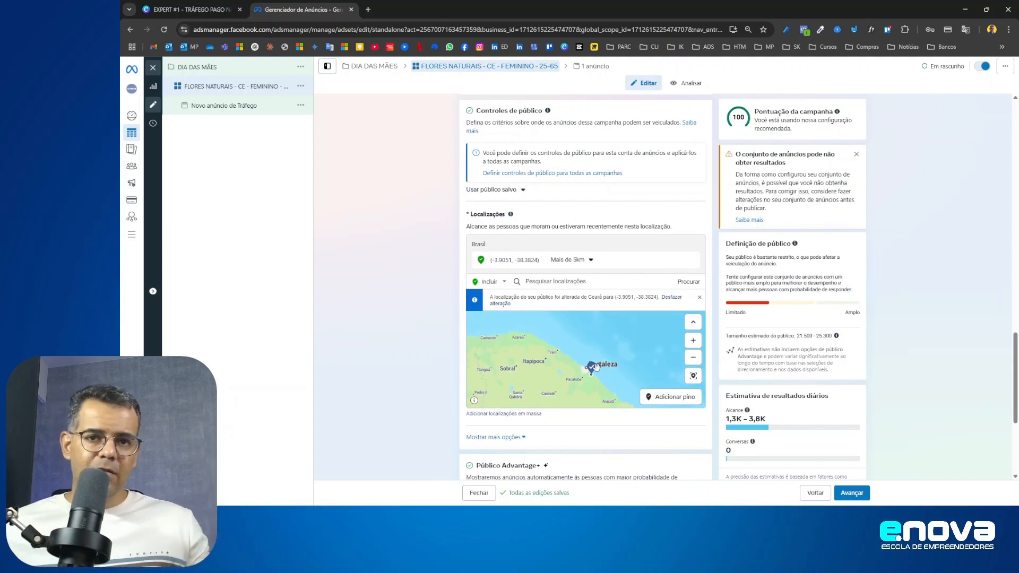
{"action": "scroll", "coordinate": [587, 378], "scroll_direction": "up", "scroll_amount": 3}
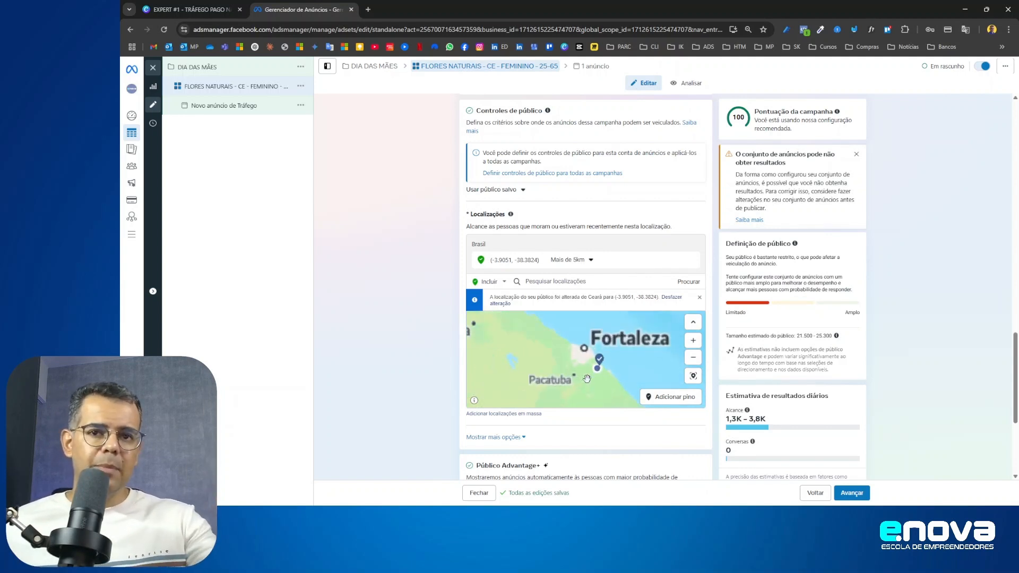
{"action": "scroll", "coordinate": [589, 367], "scroll_direction": "up", "scroll_amount": 3}
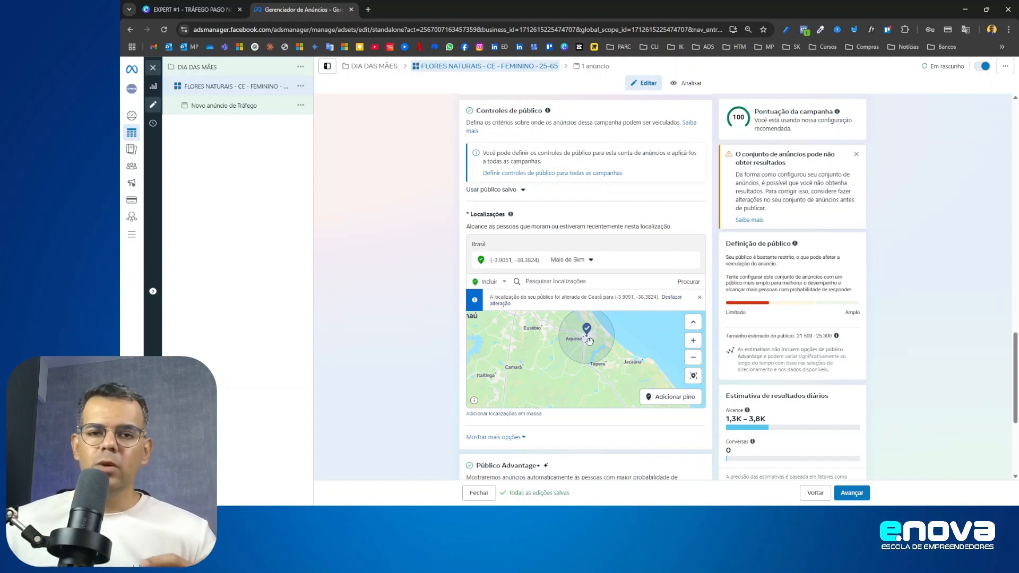
- Remove the pinned location near Aquiraz and target the city of Fortaleza, Ceará, Brasil, instead
{"action": "scroll", "coordinate": [609, 269], "scroll_direction": "down", "scroll_amount": 1}
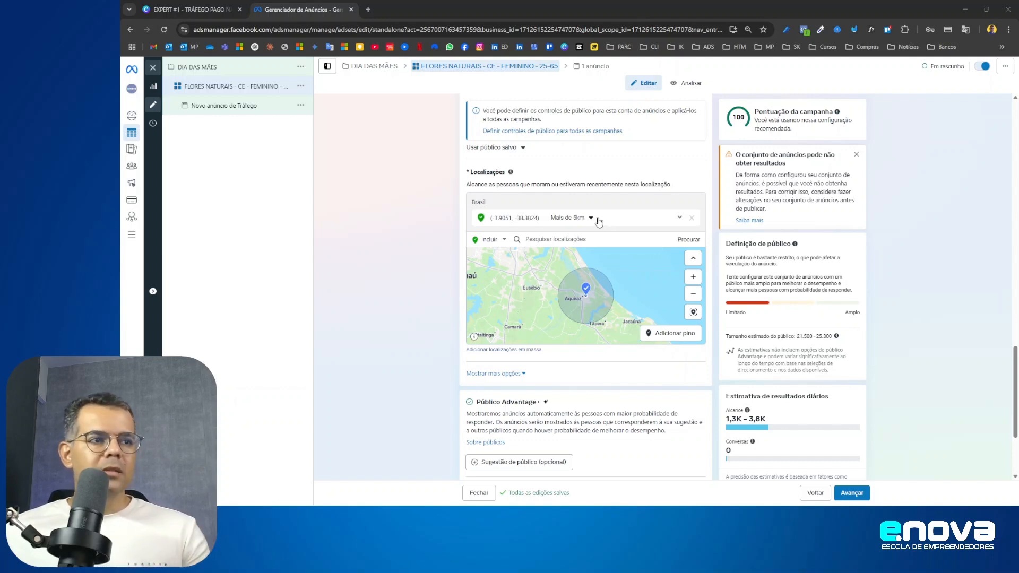
{"action": "left_click", "coordinate": [586, 290]}
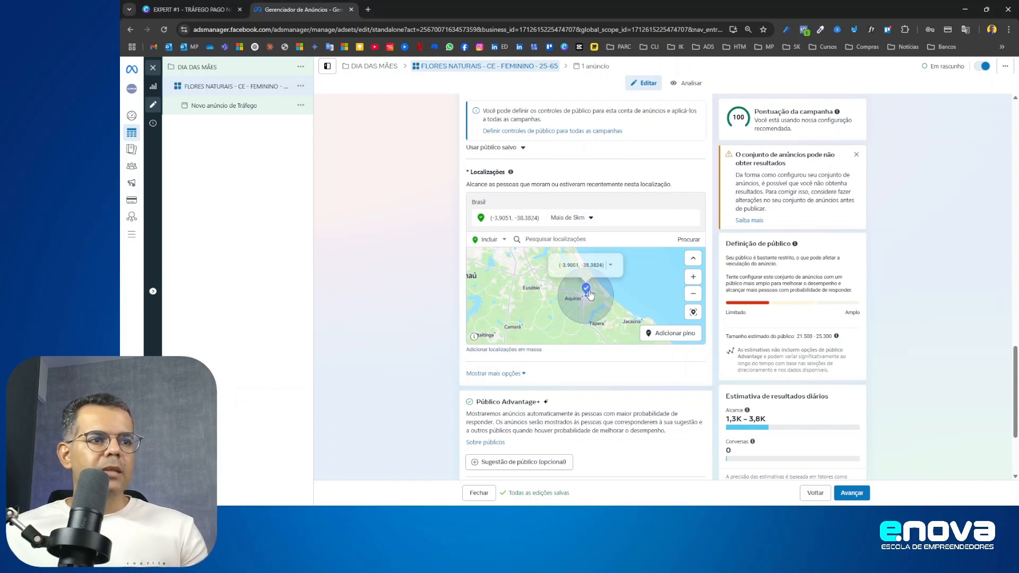
{"action": "left_click", "coordinate": [610, 264]}
{"action": "left_click", "coordinate": [619, 295]}
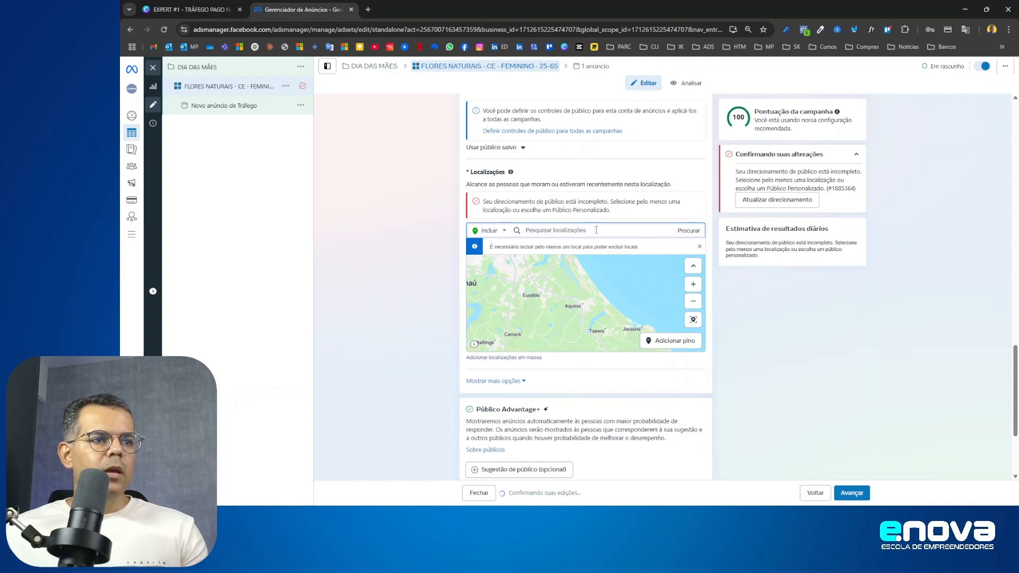
{"action": "type", "text": "FOTELE"}
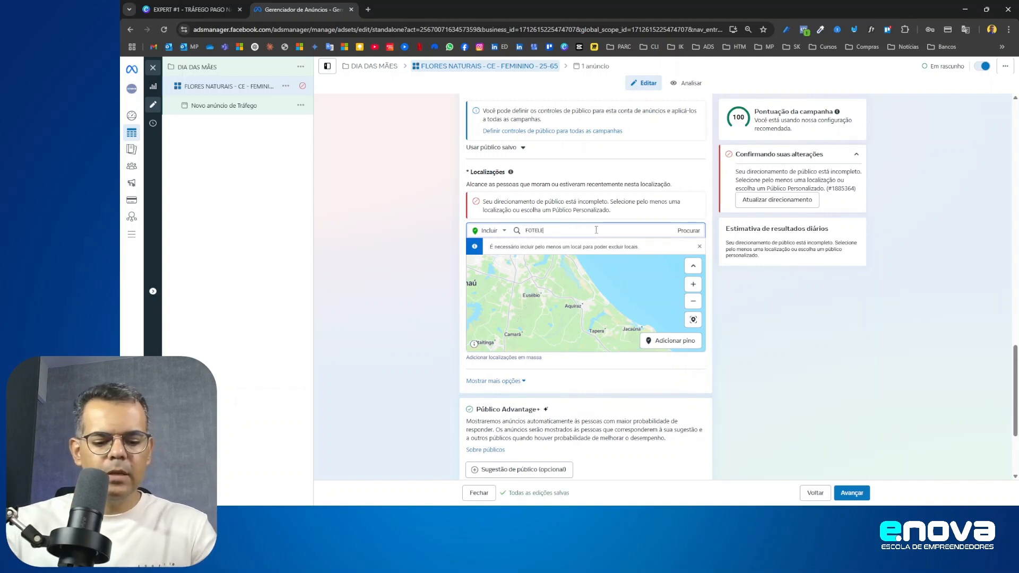
{"action": "type", "text": "ZA"}
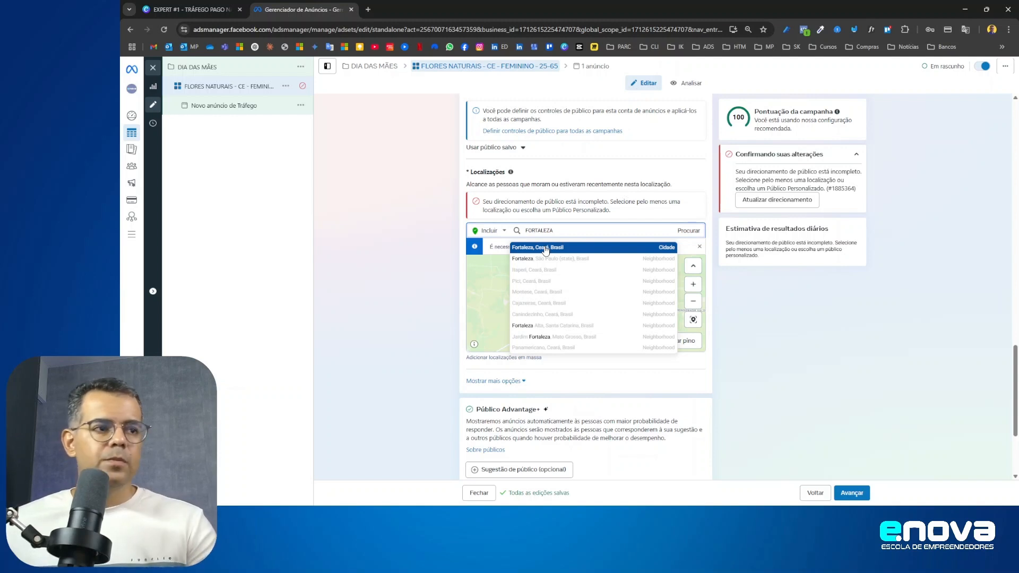
{"action": "left_click", "coordinate": [546, 249]}
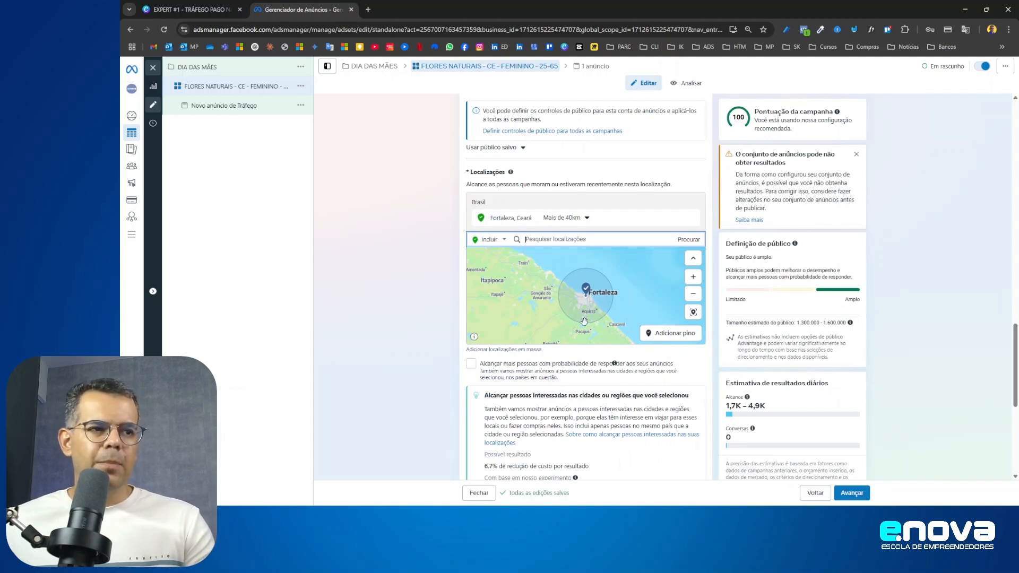
- Set the targeting radius around Fortaleza to 20 km
{"action": "left_click", "coordinate": [584, 219]}
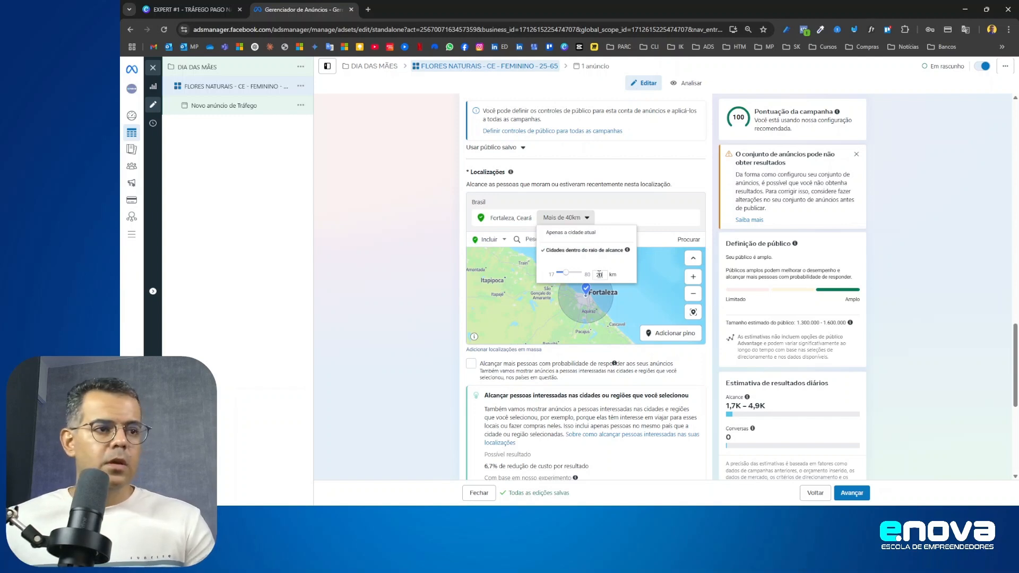
{"action": "key", "text": "Return"}
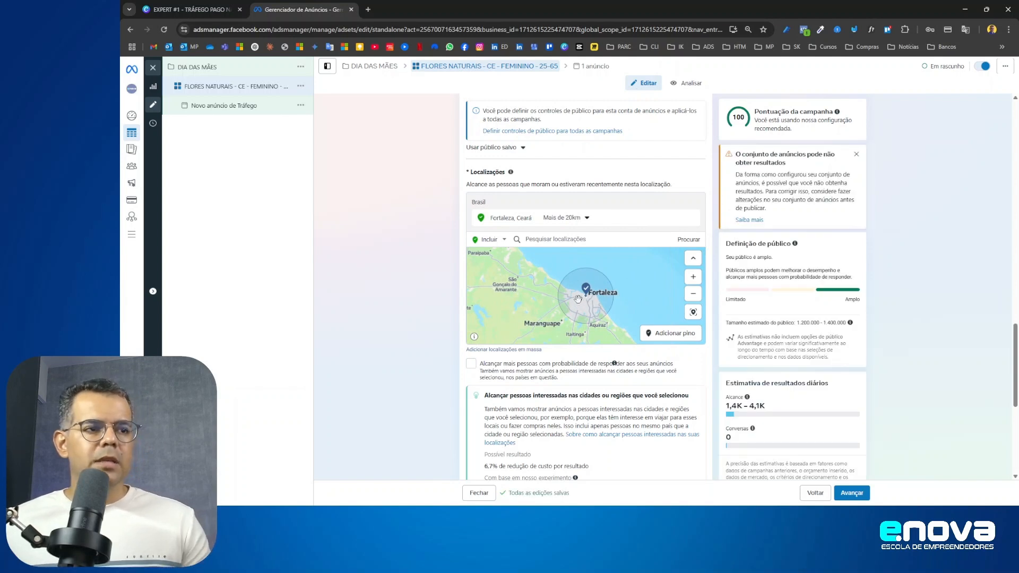
{"action": "scroll", "coordinate": [578, 299], "scroll_direction": "down", "scroll_amount": 3}
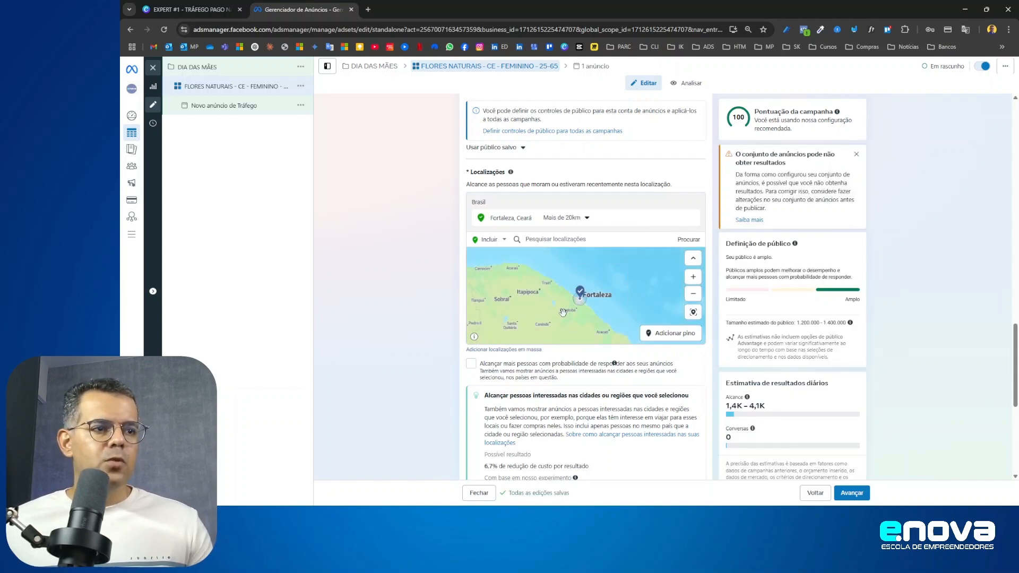
- Rename the ad set as "FLORES NATURAIS - FORTAL - FEMININO - 25-65", replacing the state abbreviation with FORTAL
{"action": "scroll", "coordinate": [581, 207], "scroll_direction": "up", "scroll_amount": 3}
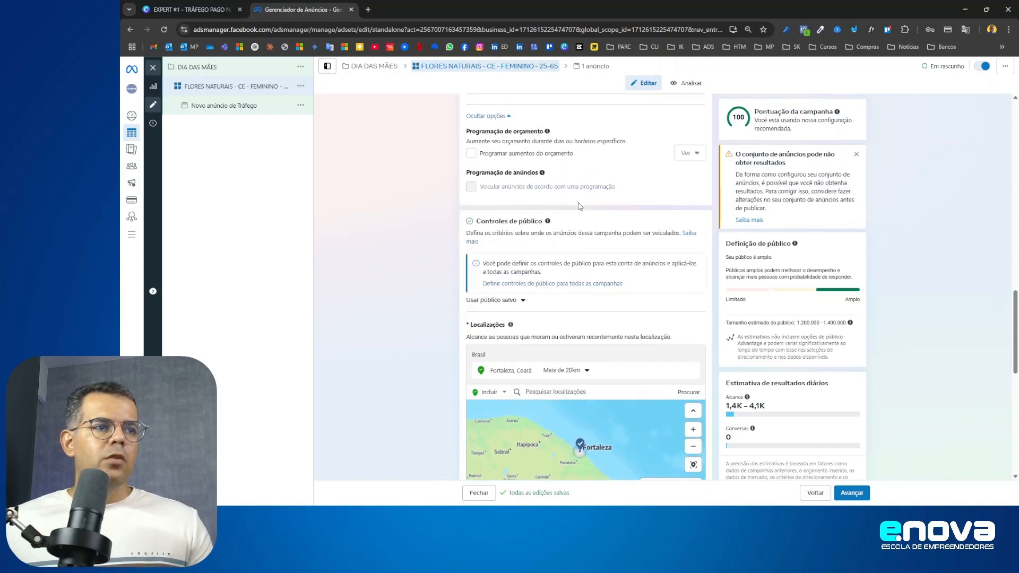
{"action": "scroll", "coordinate": [580, 206], "scroll_direction": "up", "scroll_amount": 15}
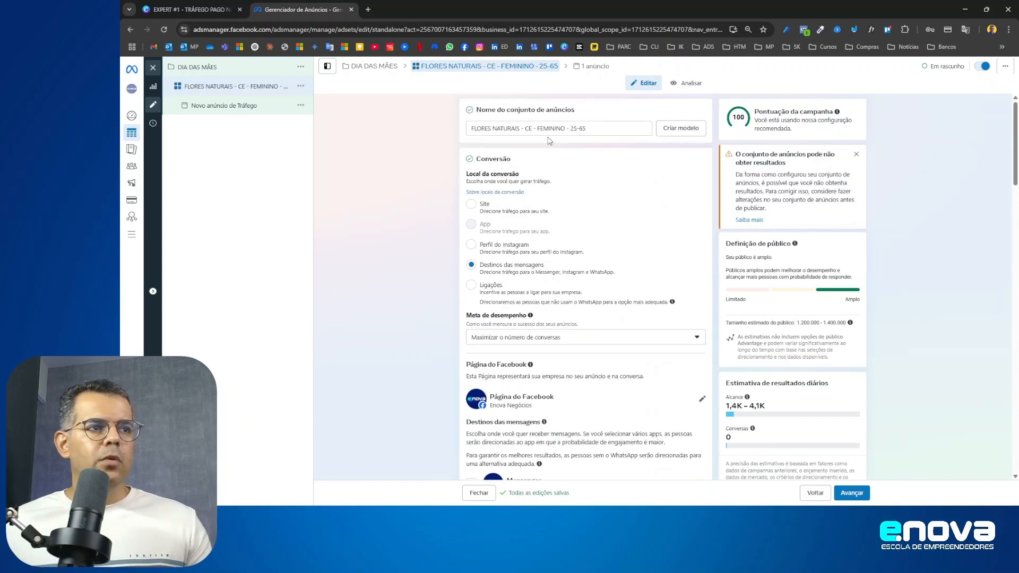
{"action": "left_click", "coordinate": [529, 128]}
{"action": "key", "text": "BackSpace"}
{"action": "key", "text": "BackSpace"}
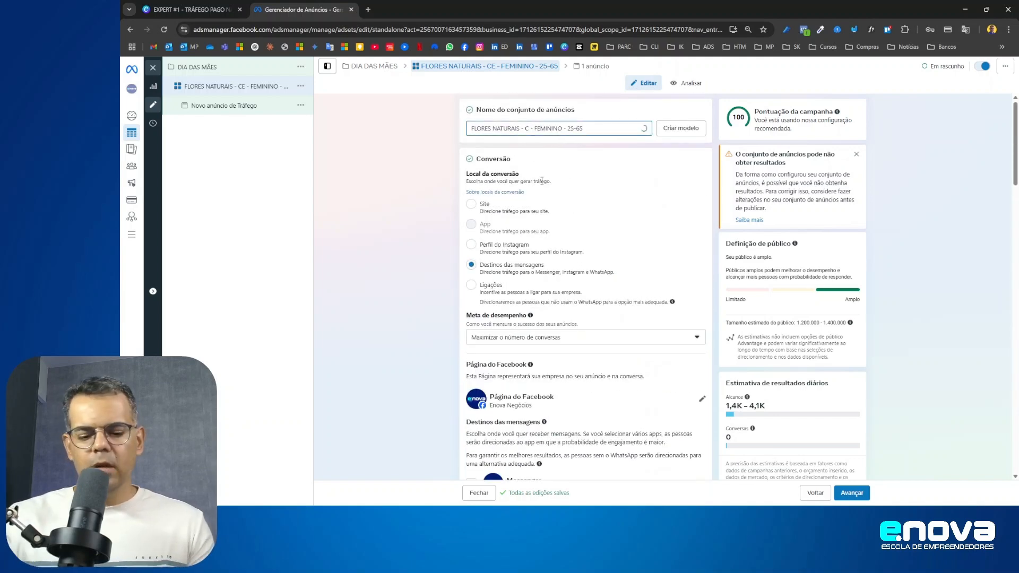
{"action": "type", "text": "FORTAL"}
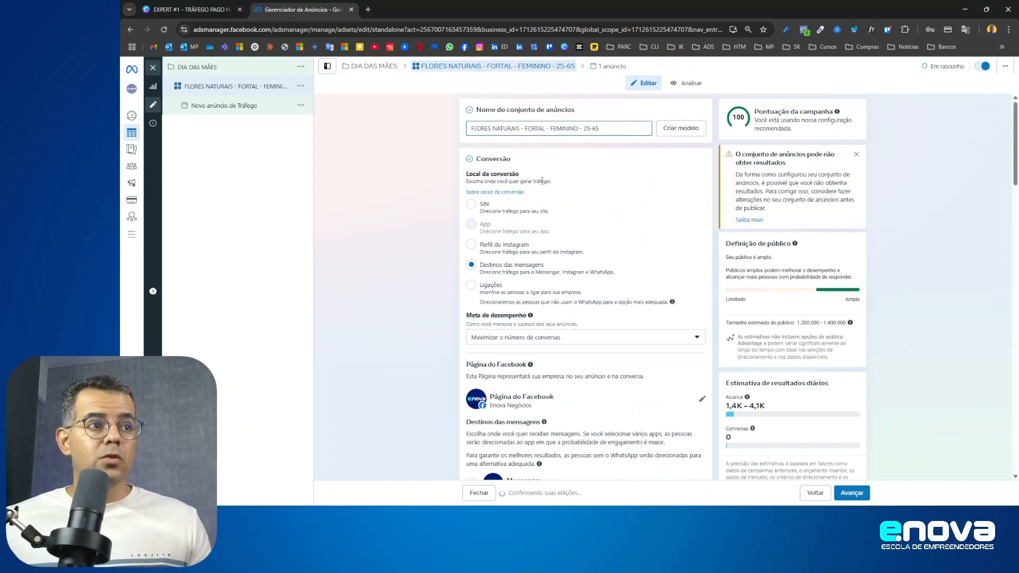
- Edit the ad set's placements and switch them from Advantage+ to manual placements
{"action": "scroll", "coordinate": [546, 212], "scroll_direction": "down", "scroll_amount": 5}
{"action": "scroll", "coordinate": [547, 230], "scroll_direction": "down", "scroll_amount": 15}
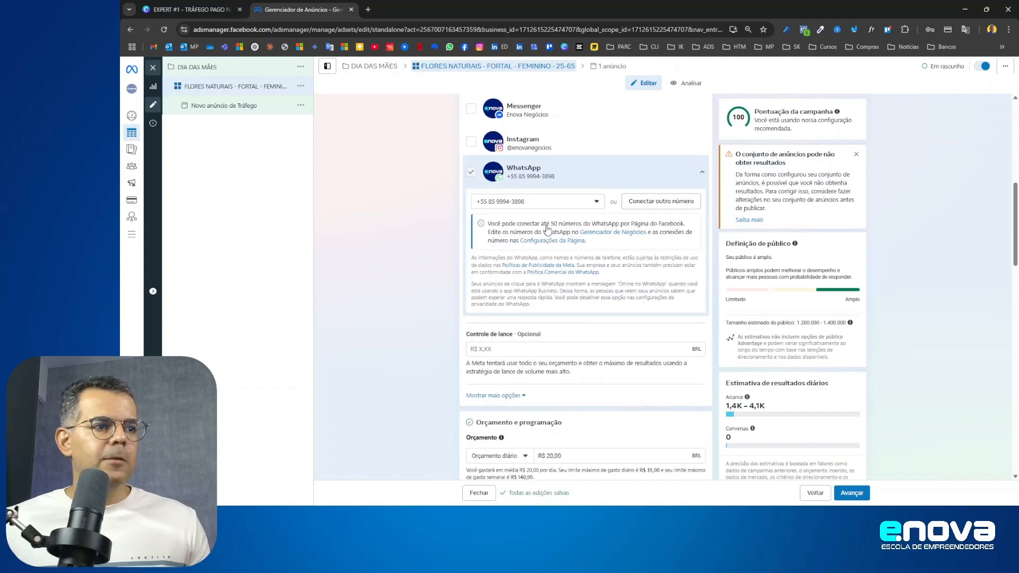
{"action": "scroll", "coordinate": [547, 219], "scroll_direction": "down", "scroll_amount": 8}
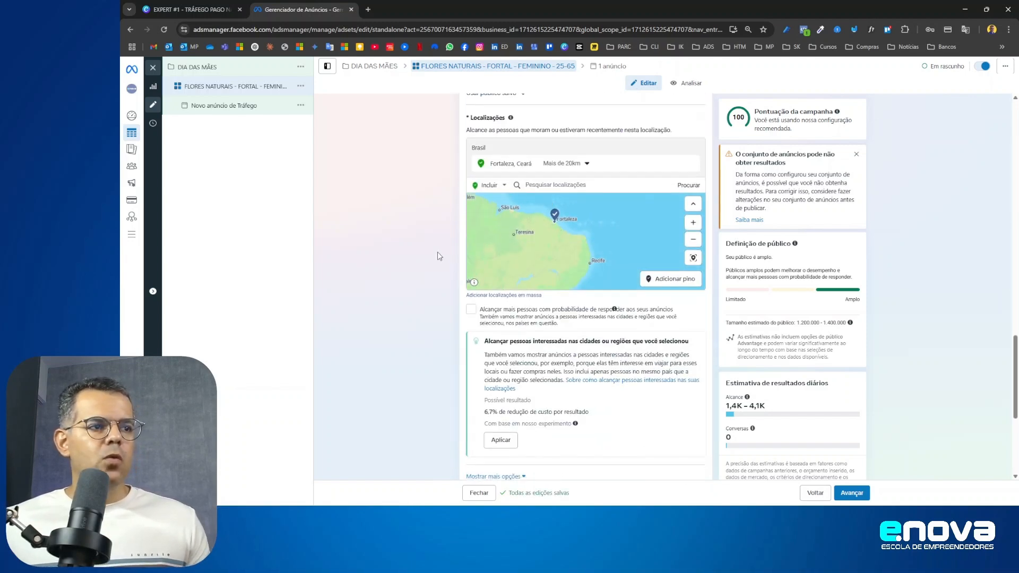
{"action": "scroll", "coordinate": [438, 252], "scroll_direction": "down", "scroll_amount": 4}
{"action": "scroll", "coordinate": [581, 254], "scroll_direction": "down", "scroll_amount": 1}
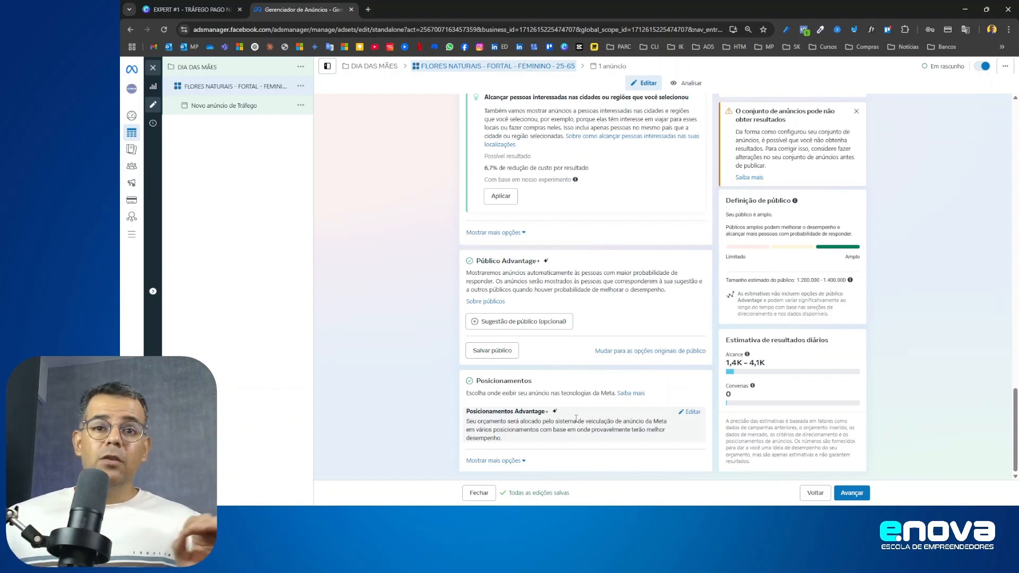
{"action": "left_click", "coordinate": [690, 414]}
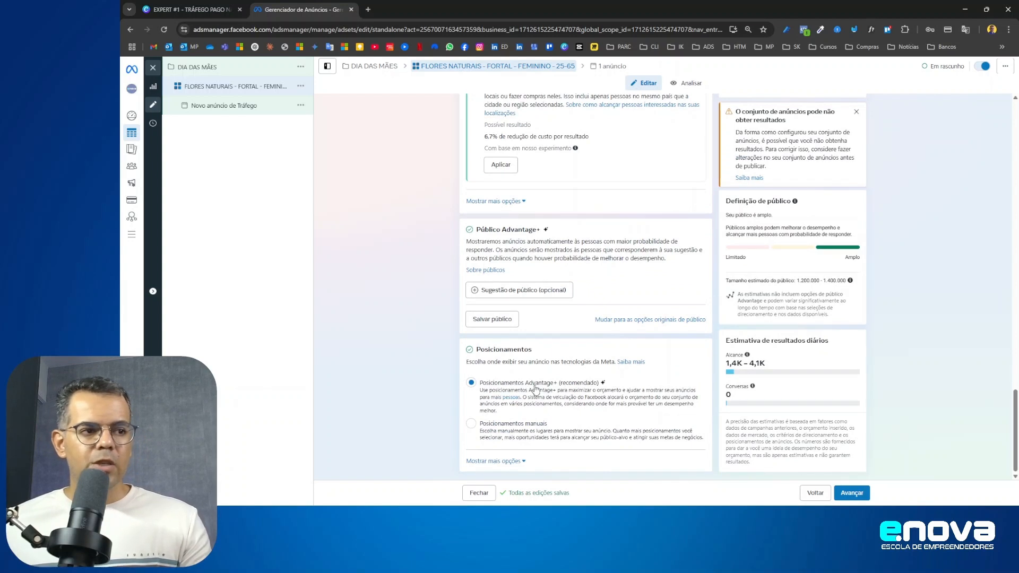
{"action": "left_click", "coordinate": [472, 425]}
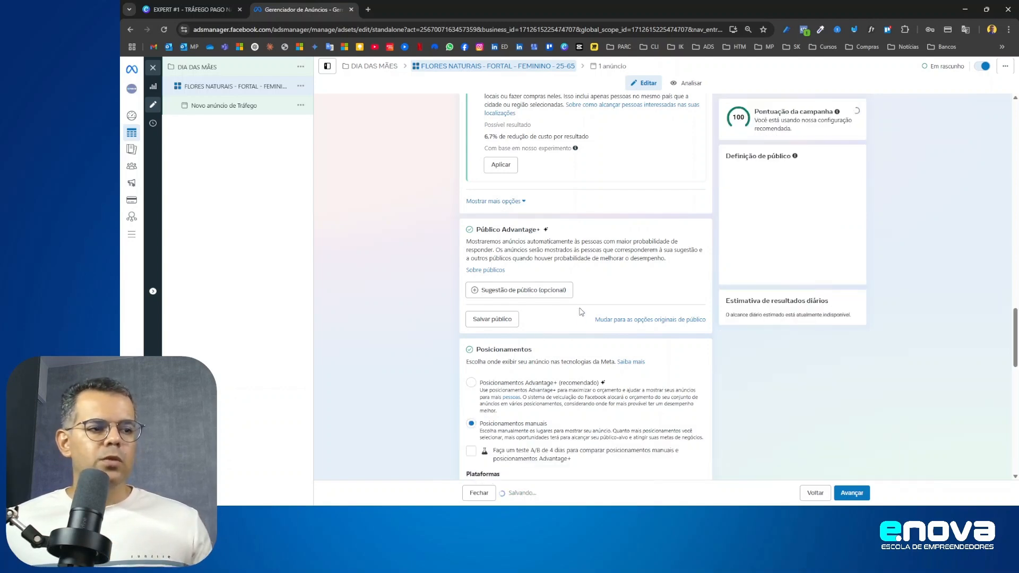
- Exclude the Audience Network and Facebook platforms from the manual placements, keeping only Instagram
{"action": "scroll", "coordinate": [575, 276], "scroll_direction": "down", "scroll_amount": 1}
{"action": "scroll", "coordinate": [575, 271], "scroll_direction": "down", "scroll_amount": 2}
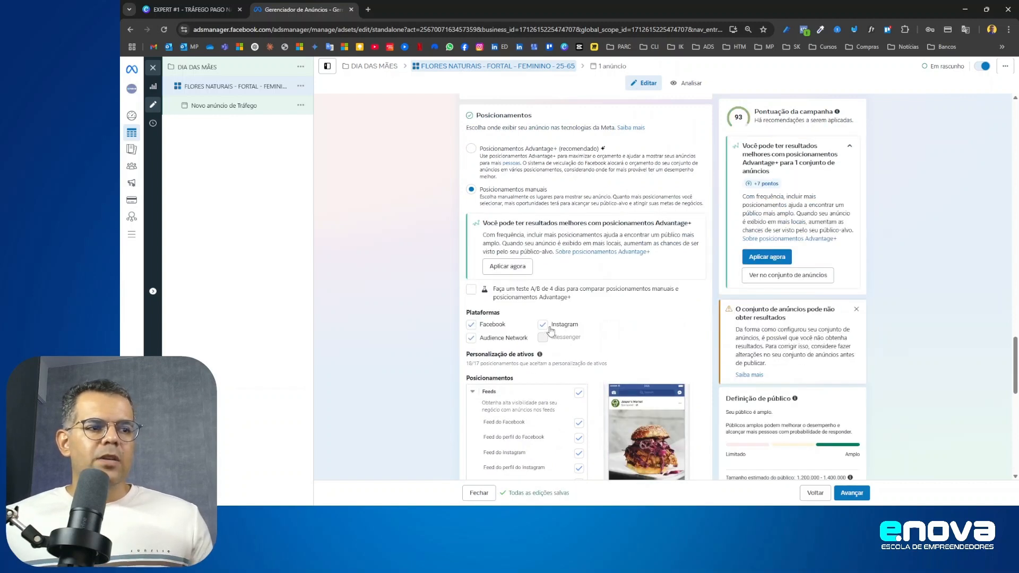
{"action": "left_click", "coordinate": [471, 338]}
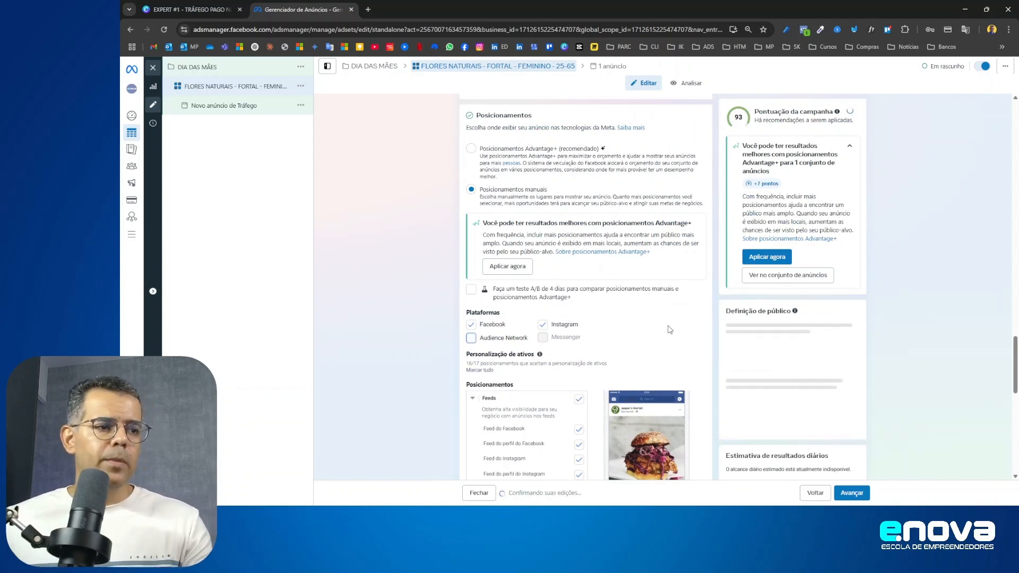
{"action": "scroll", "coordinate": [670, 329], "scroll_direction": "down", "scroll_amount": 2}
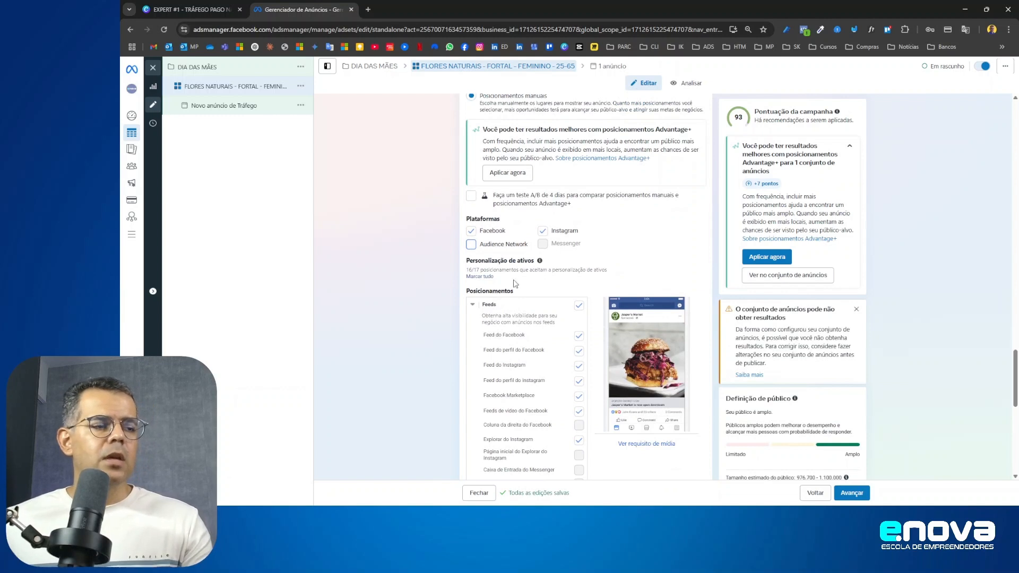
{"action": "scroll", "coordinate": [484, 310], "scroll_direction": "down", "scroll_amount": 1}
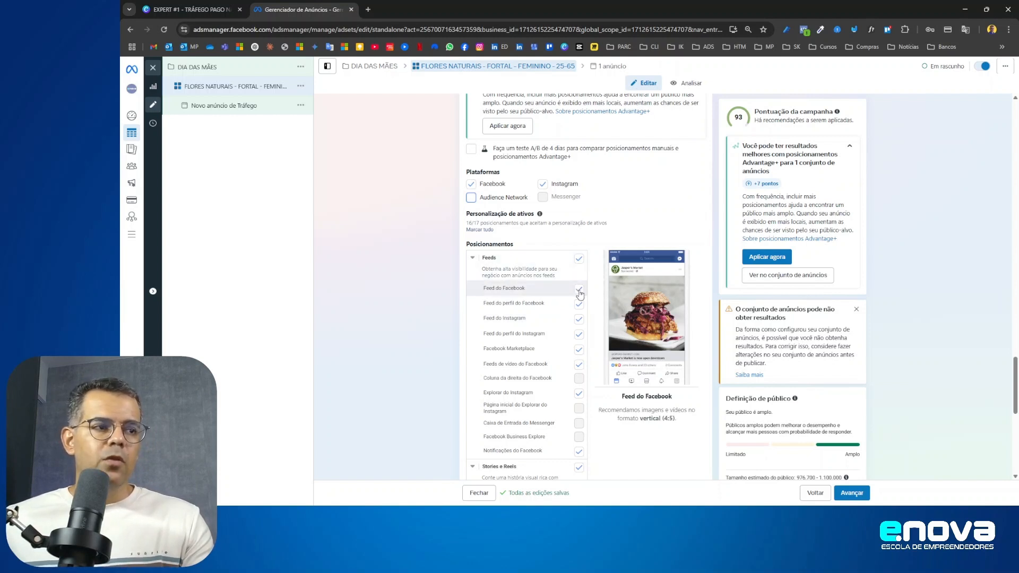
{"action": "left_click", "coordinate": [471, 184]}
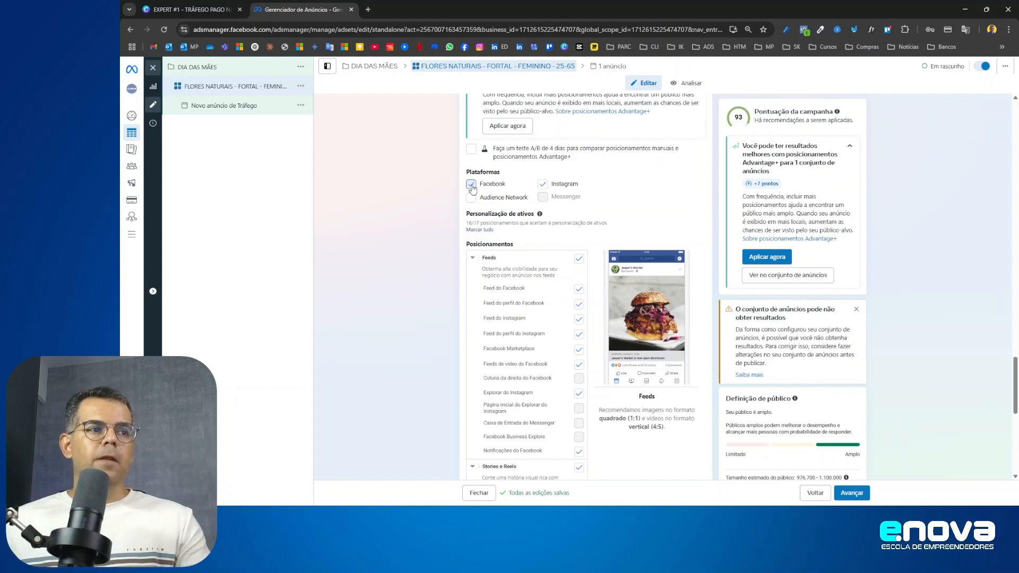
{"action": "left_click", "coordinate": [471, 185]}
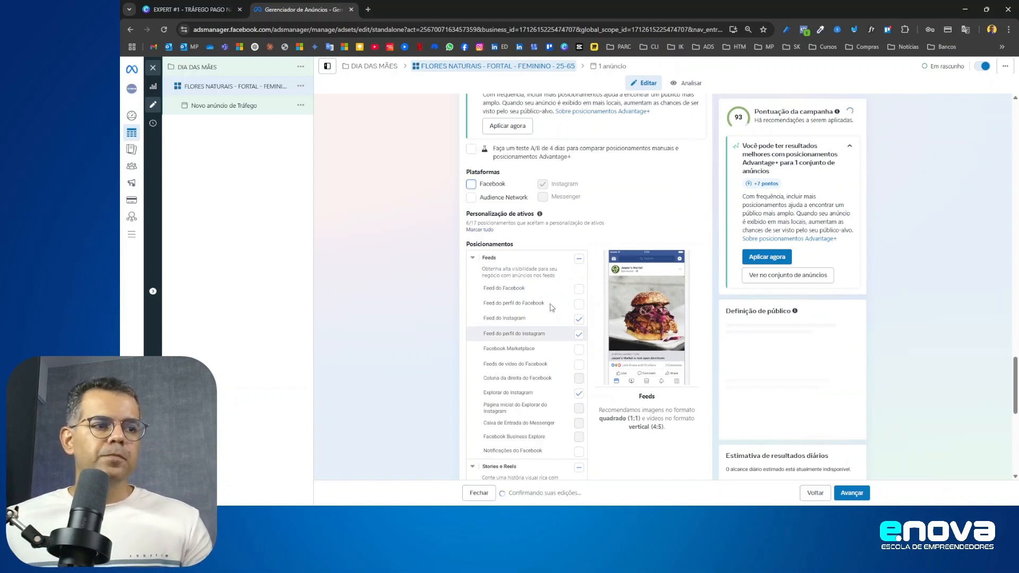
- Exclude the Instagram profile feed and Instagram Explore from the feed placements, and collapse the Feeds group
{"action": "scroll", "coordinate": [517, 300], "scroll_direction": "down", "scroll_amount": 1}
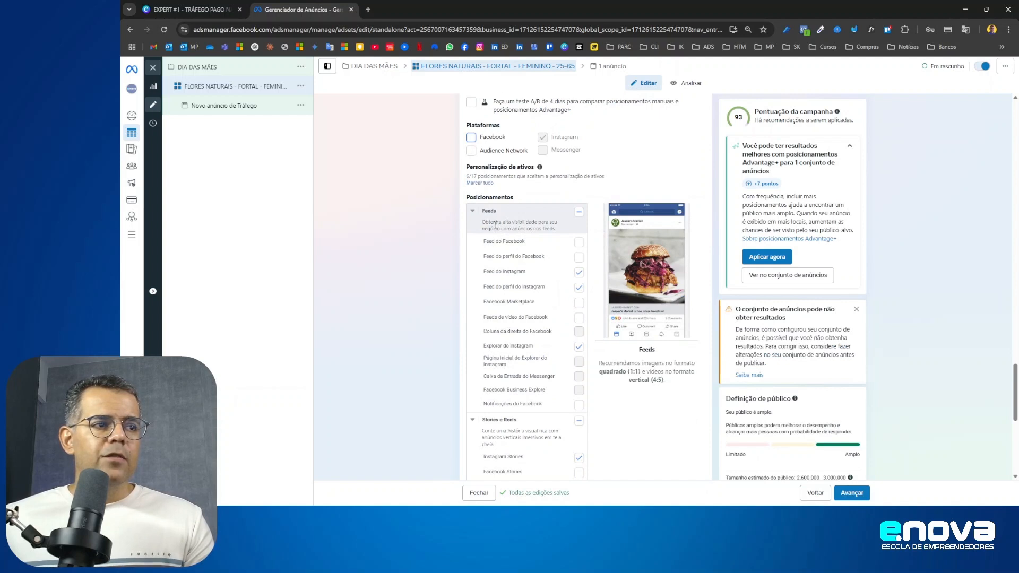
{"action": "left_click", "coordinate": [579, 290]}
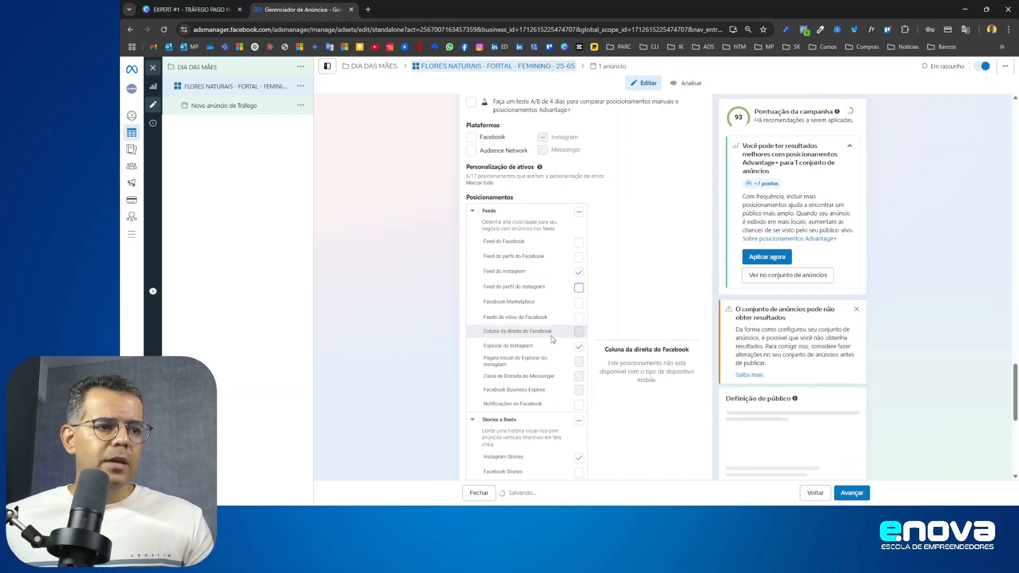
{"action": "scroll", "coordinate": [551, 337], "scroll_direction": "down", "scroll_amount": 1}
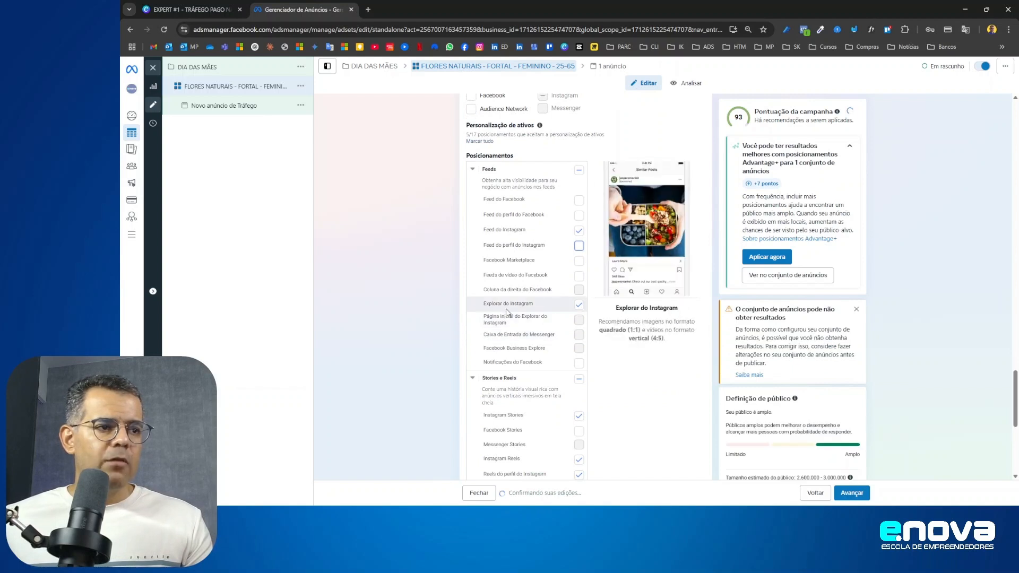
{"action": "left_click", "coordinate": [579, 306]}
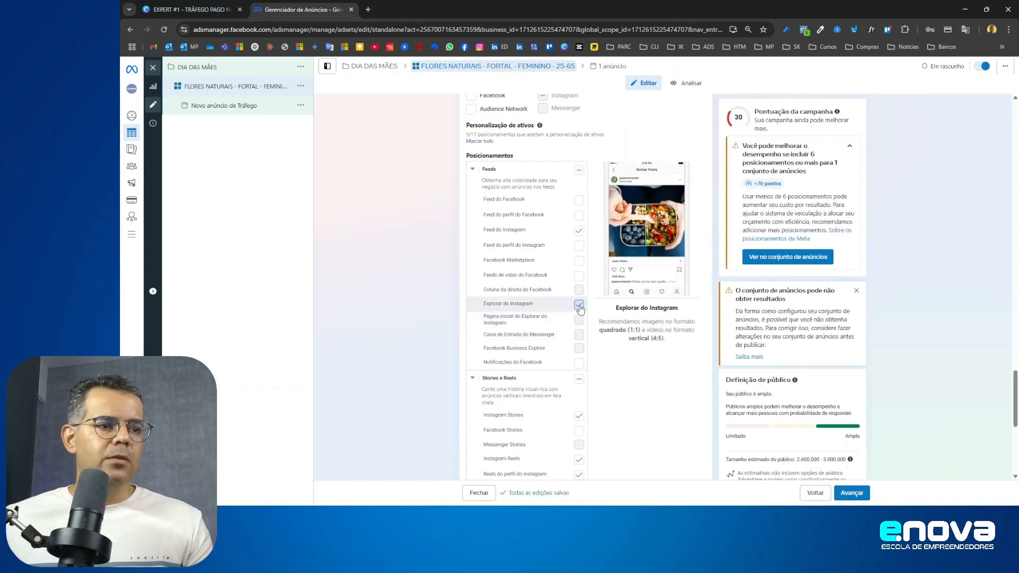
{"action": "left_click", "coordinate": [579, 306]}
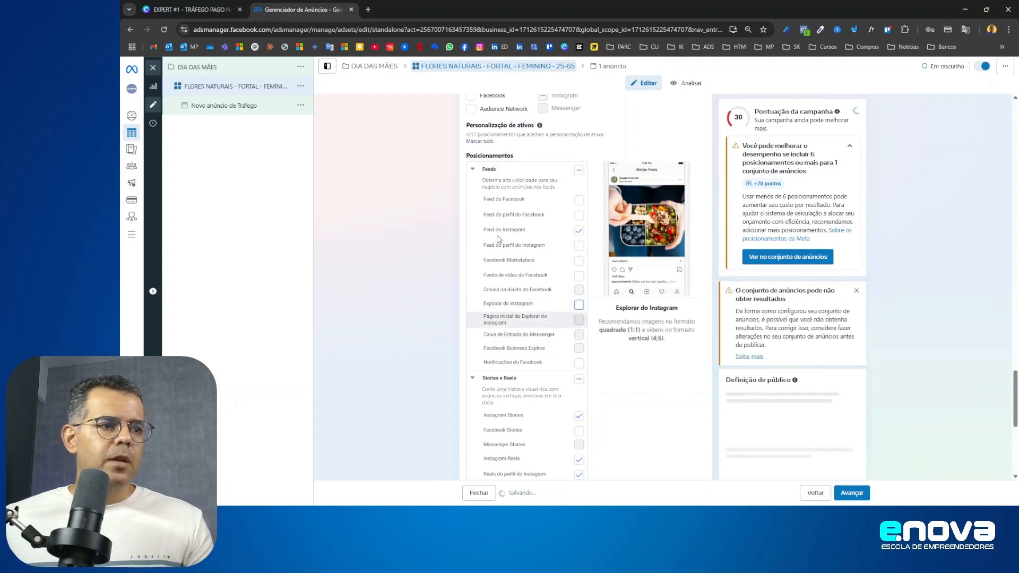
{"action": "left_click", "coordinate": [473, 170]}
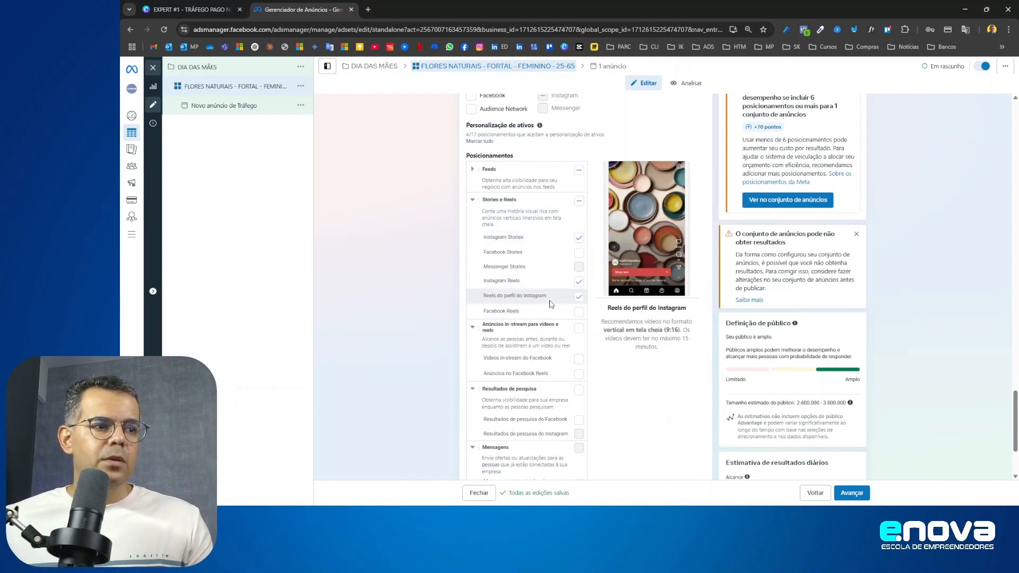
- Exclude the Instagram profile Reels placement and collapse the Stories and Reels group
{"action": "left_click", "coordinate": [580, 298]}
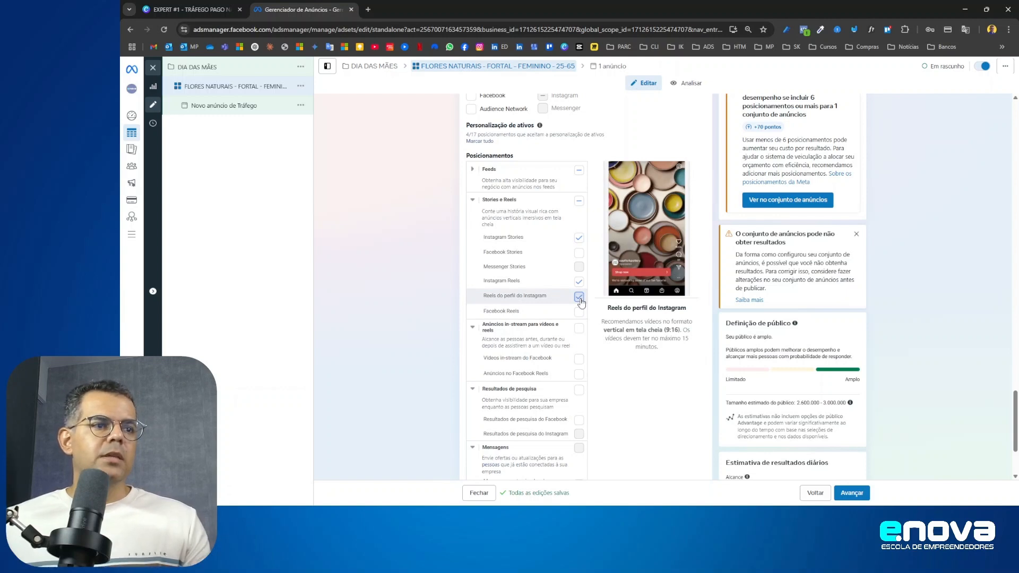
{"action": "left_click", "coordinate": [580, 299]}
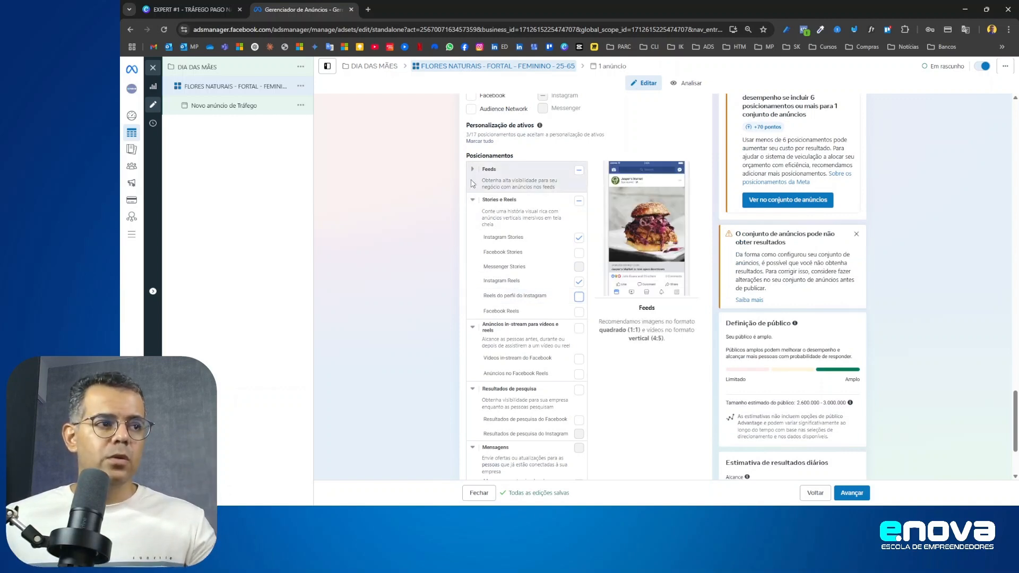
{"action": "left_click", "coordinate": [472, 200]}
{"action": "scroll", "coordinate": [481, 375], "scroll_direction": "down", "scroll_amount": 1}
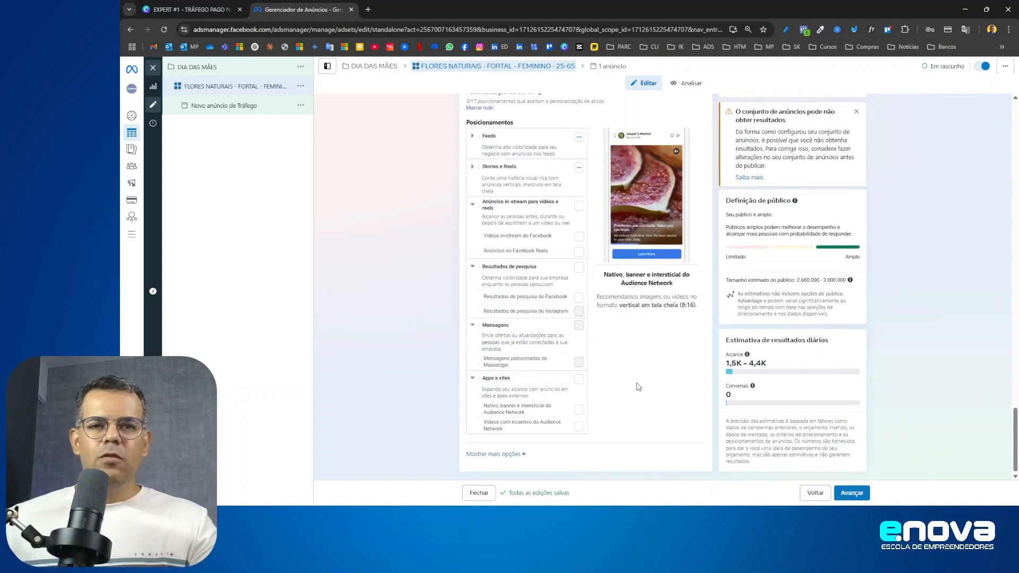
- Proceed from the ad set to the ad and rename the ad "Ads 1 - video"
{"action": "left_click", "coordinate": [852, 493]}
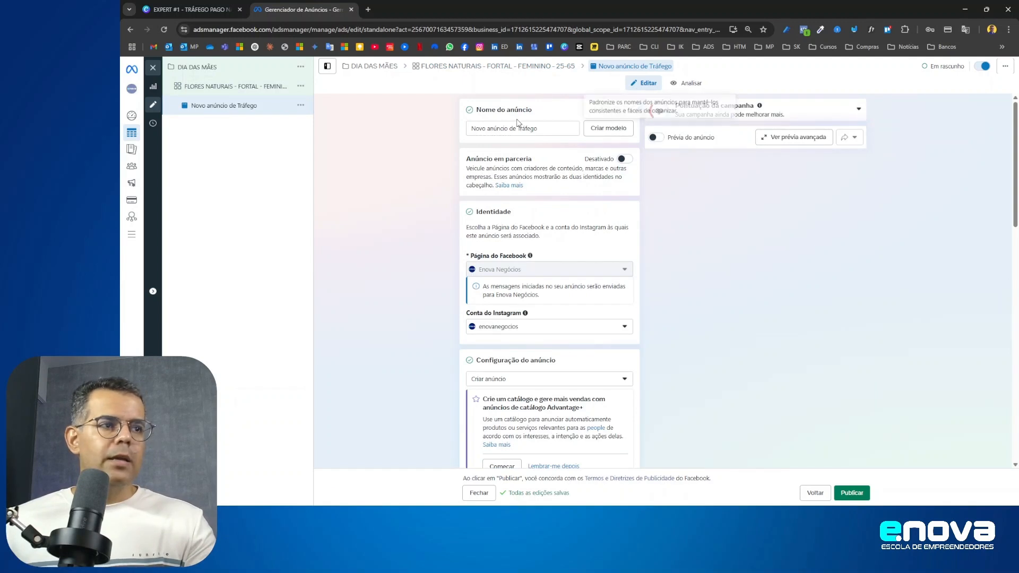
{"action": "left_click_drag", "start_coordinate": [538, 129], "coordinate": [452, 131]}
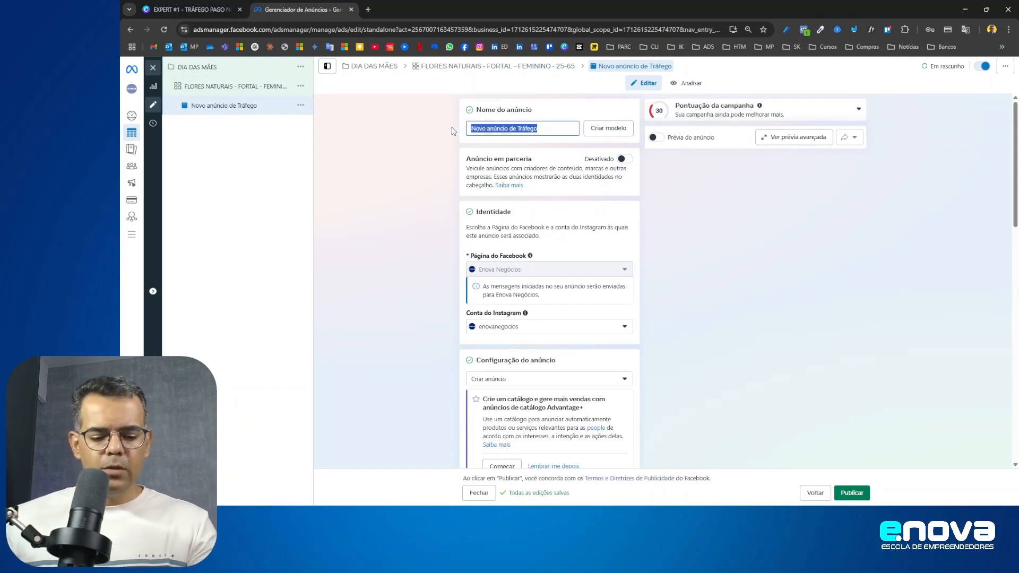
{"action": "type", "text": "aDSA"}
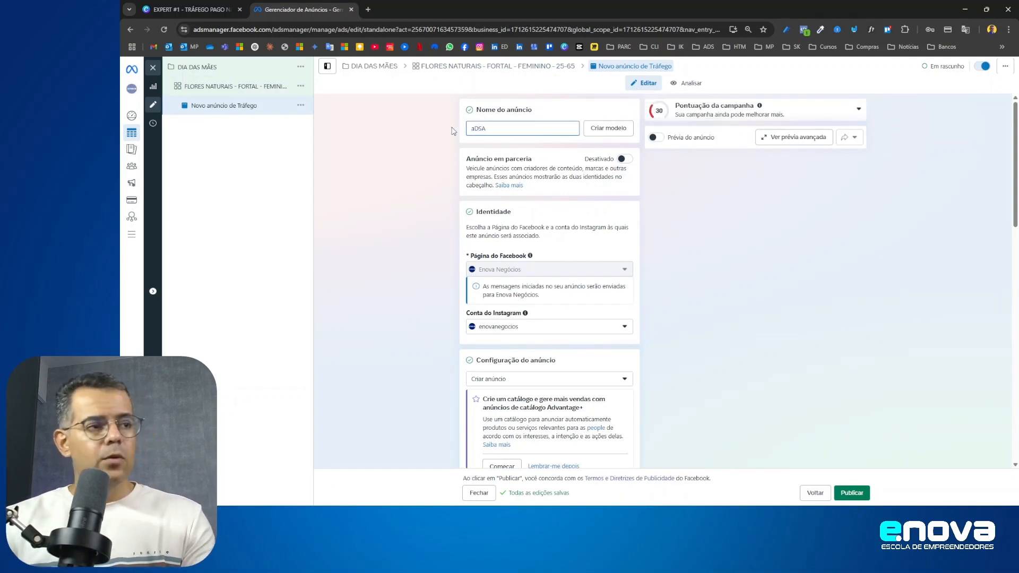
{"action": "key", "text": "BackSpace"}
{"action": "key", "text": "BackSpace"}
{"action": "key", "text": "BackSpace"}
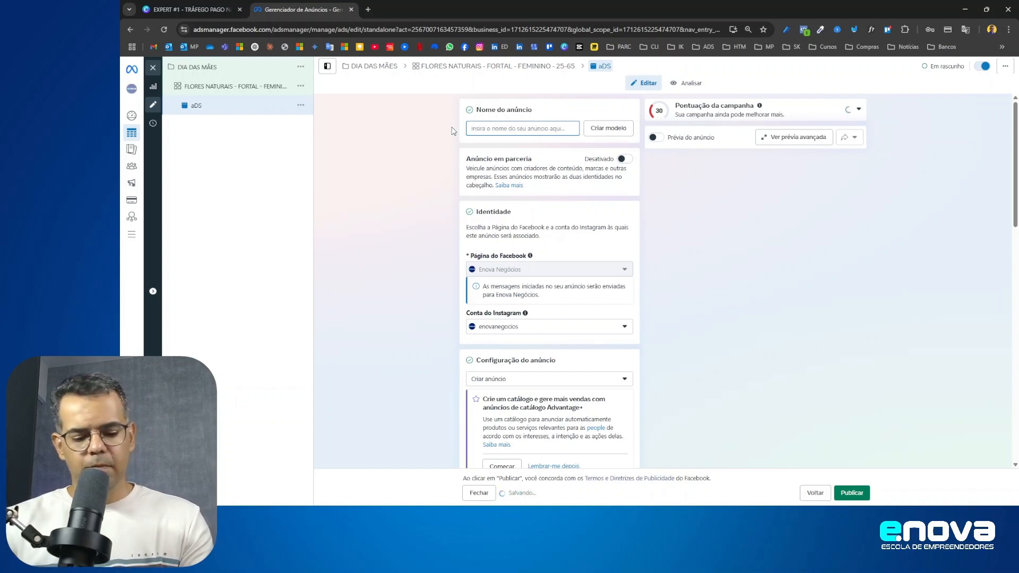
{"action": "type", "text": "Ads 1"}
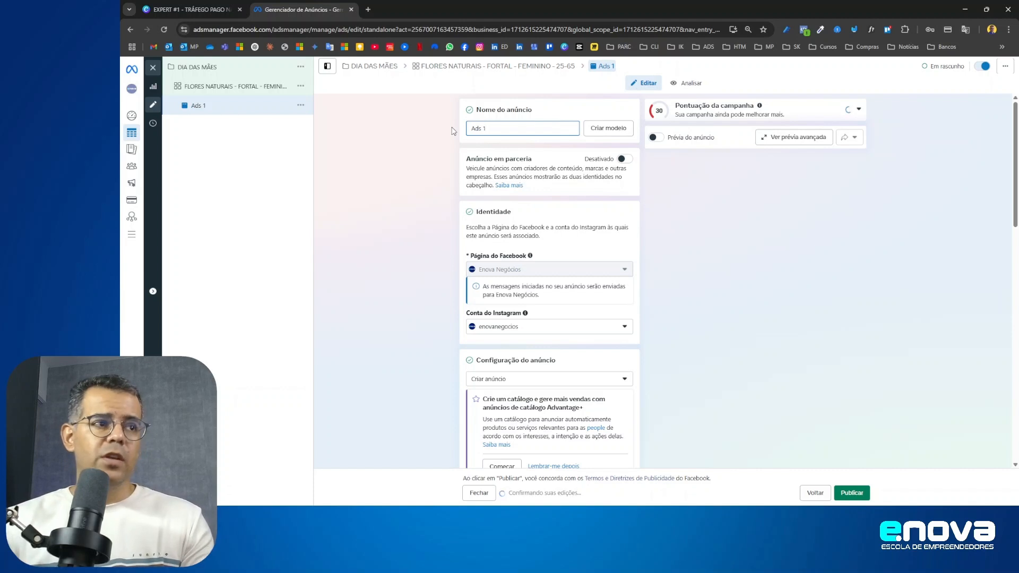
{"action": "type", "text": " -"}
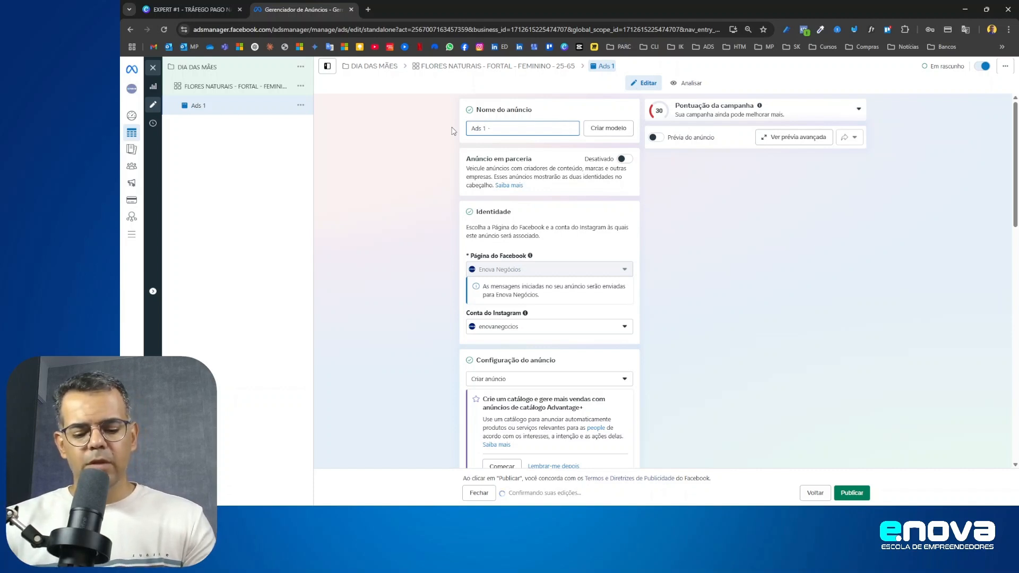
{"action": "type", "text": " video"}
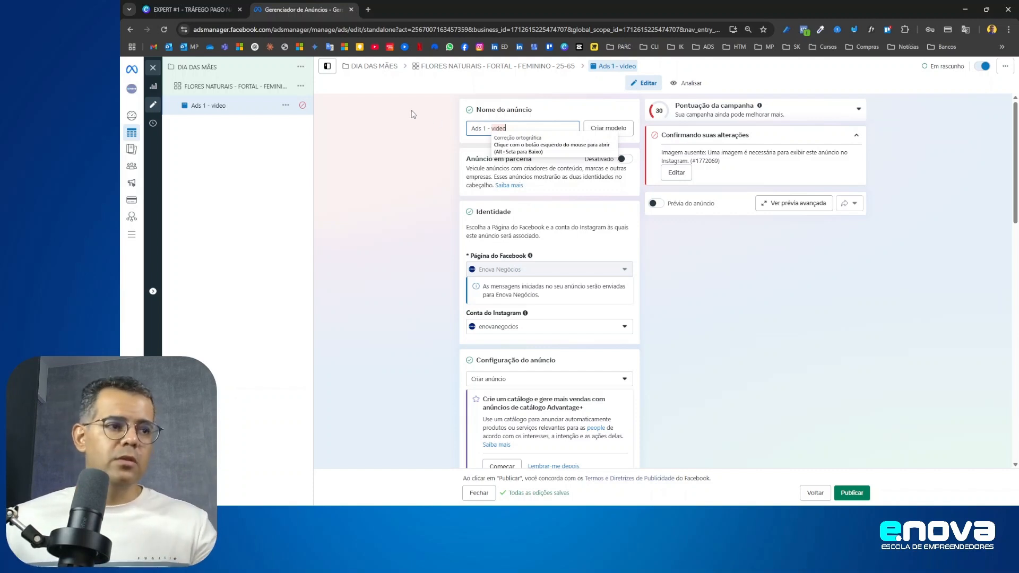
- Check the ad's Facebook Page and Instagram account, and keep the ad setup on "Criar anúncio"
{"action": "scroll", "coordinate": [560, 227], "scroll_direction": "down", "scroll_amount": 2}
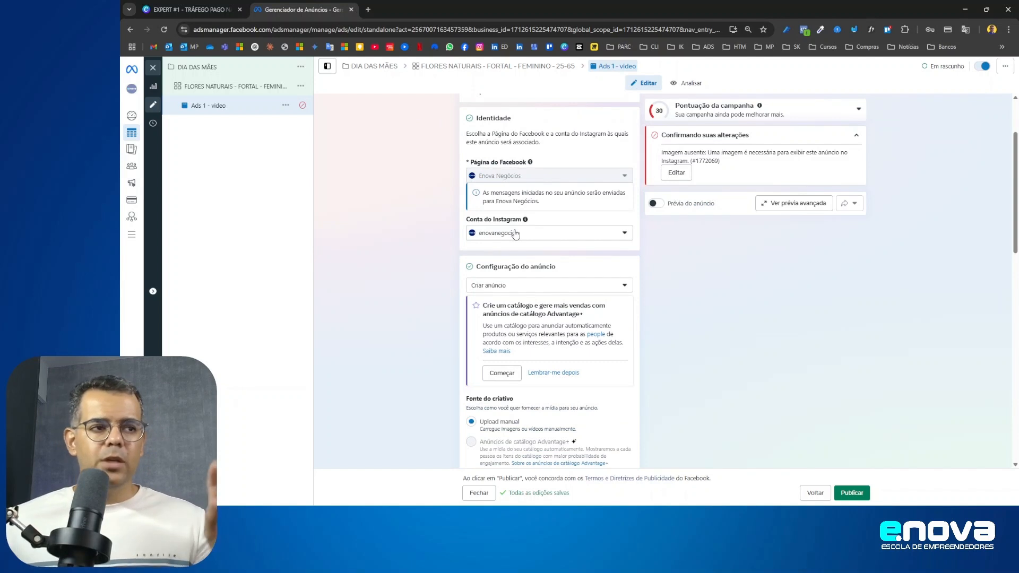
{"action": "scroll", "coordinate": [583, 253], "scroll_direction": "down", "scroll_amount": 1}
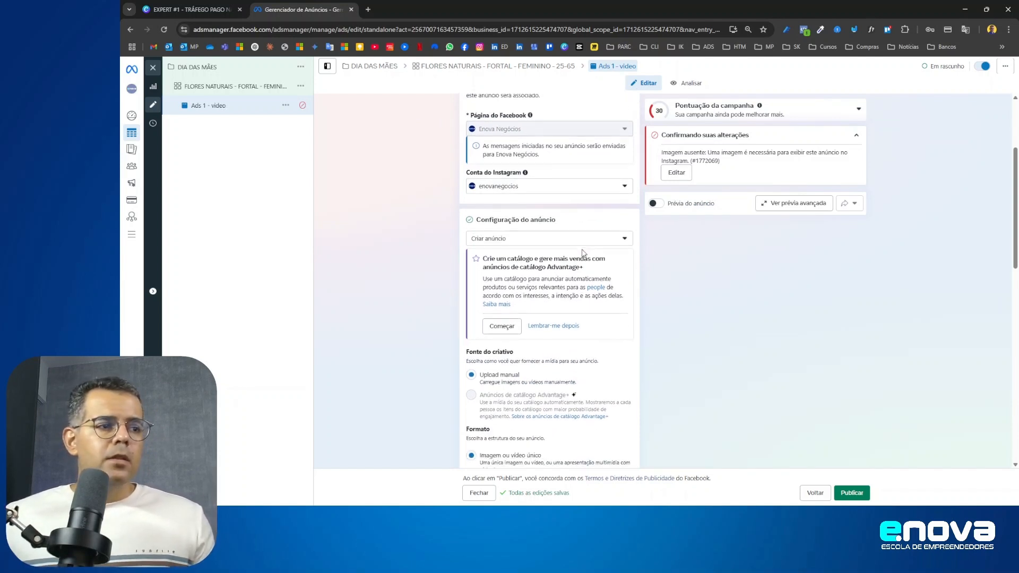
{"action": "scroll", "coordinate": [584, 252], "scroll_direction": "up", "scroll_amount": 1}
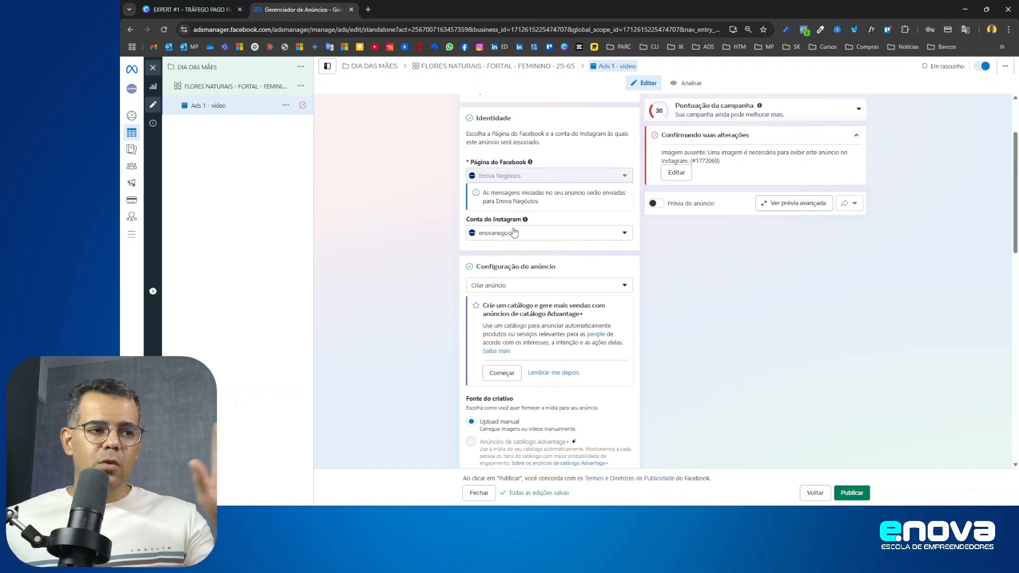
{"action": "scroll", "coordinate": [521, 210], "scroll_direction": "down", "scroll_amount": 2}
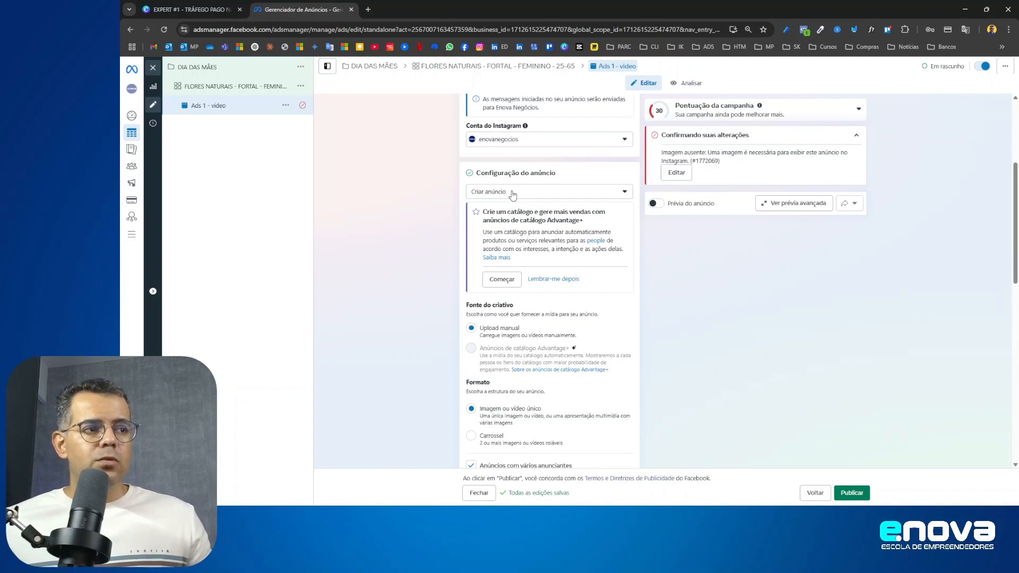
{"action": "left_click", "coordinate": [512, 194]}
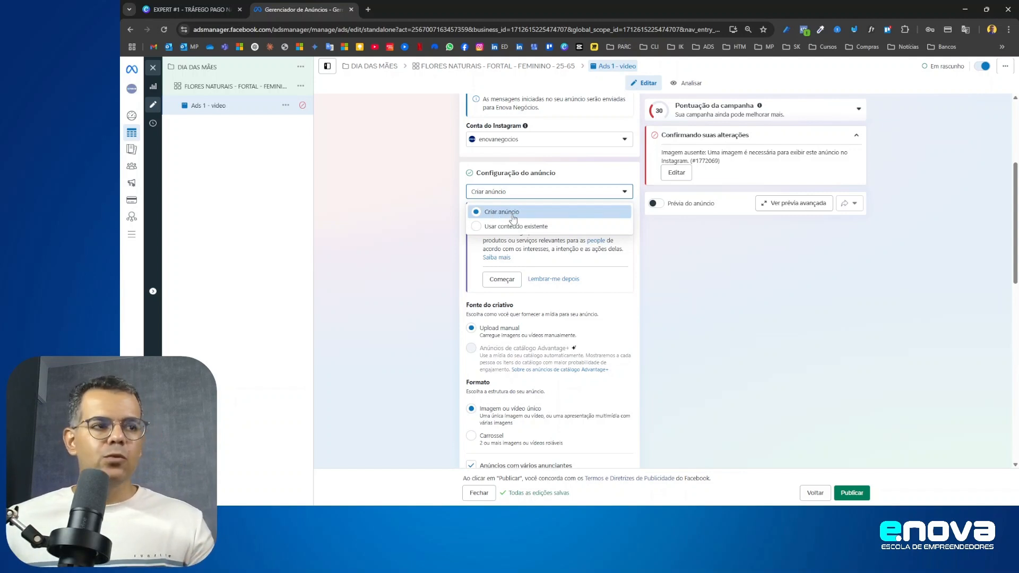
{"action": "left_click", "coordinate": [513, 218]}
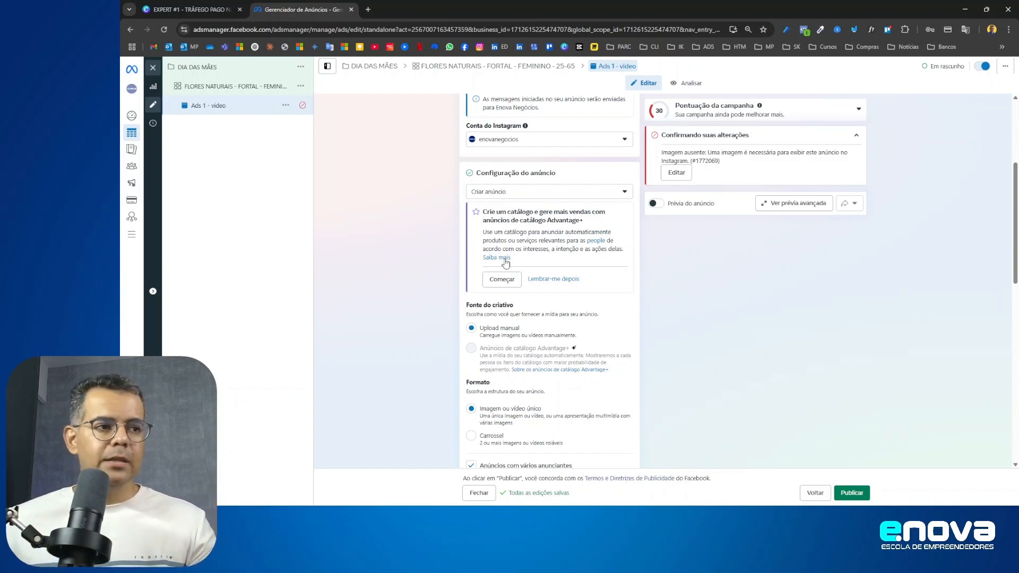
- Disable "Anúncios com vários anunciantes" under the ad's format settings
{"action": "scroll", "coordinate": [507, 264], "scroll_direction": "down", "scroll_amount": 3}
{"action": "mouse_move", "coordinate": [499, 205]}
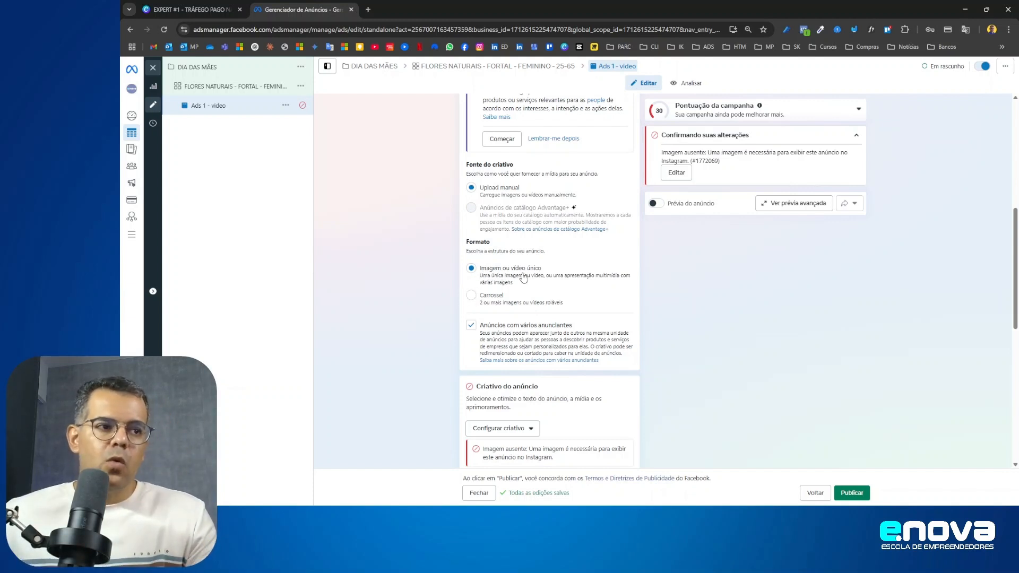
{"action": "scroll", "coordinate": [523, 276], "scroll_direction": "down", "scroll_amount": 2}
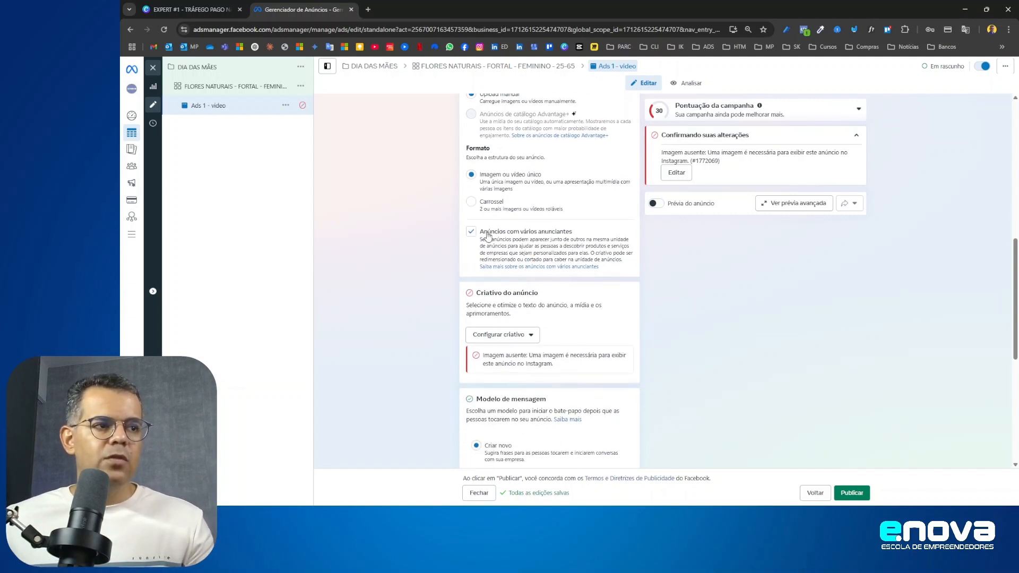
{"action": "left_click", "coordinate": [472, 232]}
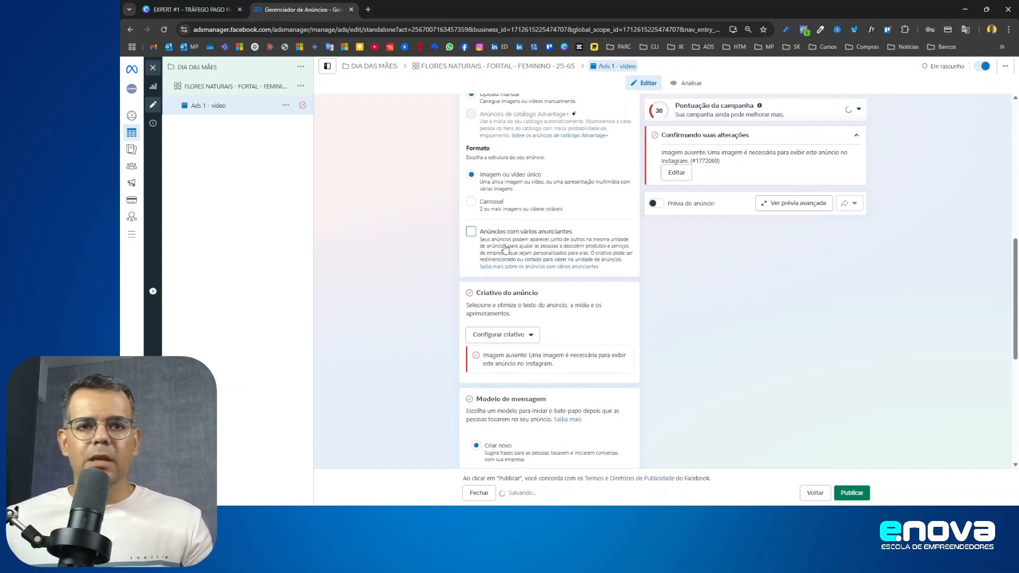
- Set up the ad creative as a video ad and start uploading a new media file
{"action": "scroll", "coordinate": [455, 253], "scroll_direction": "down", "scroll_amount": 2}
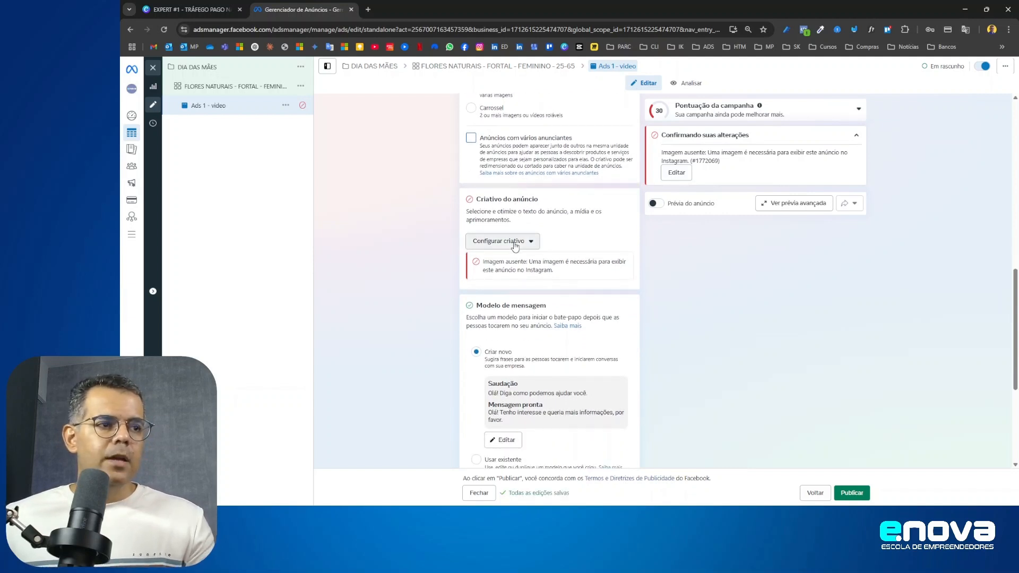
{"action": "left_click", "coordinate": [512, 242]}
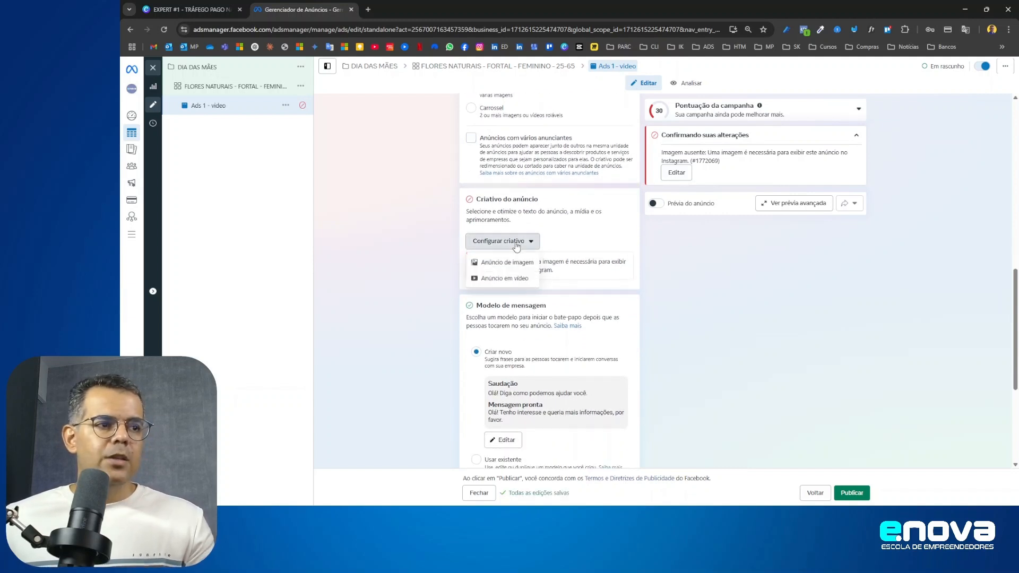
{"action": "left_click", "coordinate": [509, 282]}
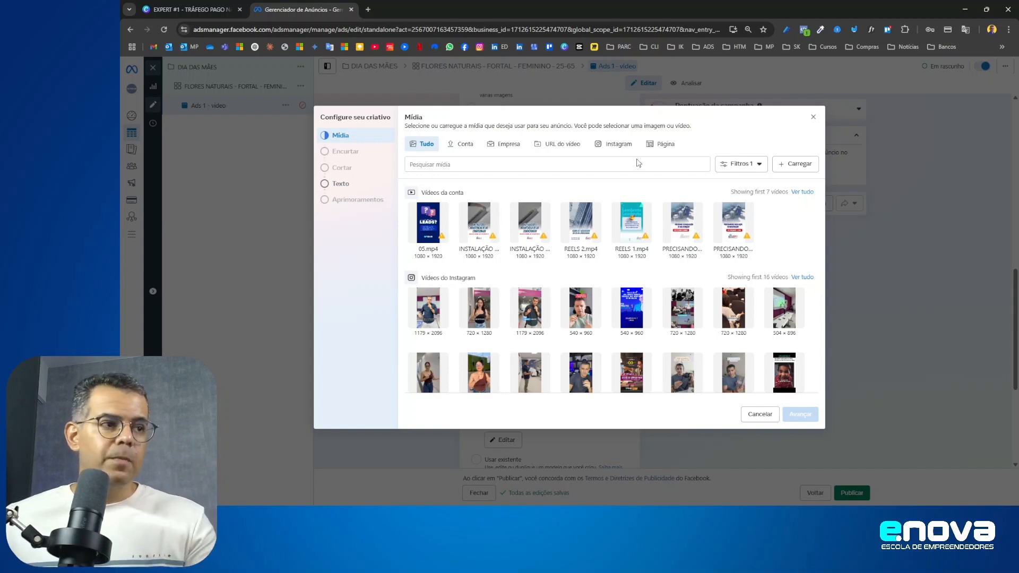
{"action": "left_click", "coordinate": [796, 166]}
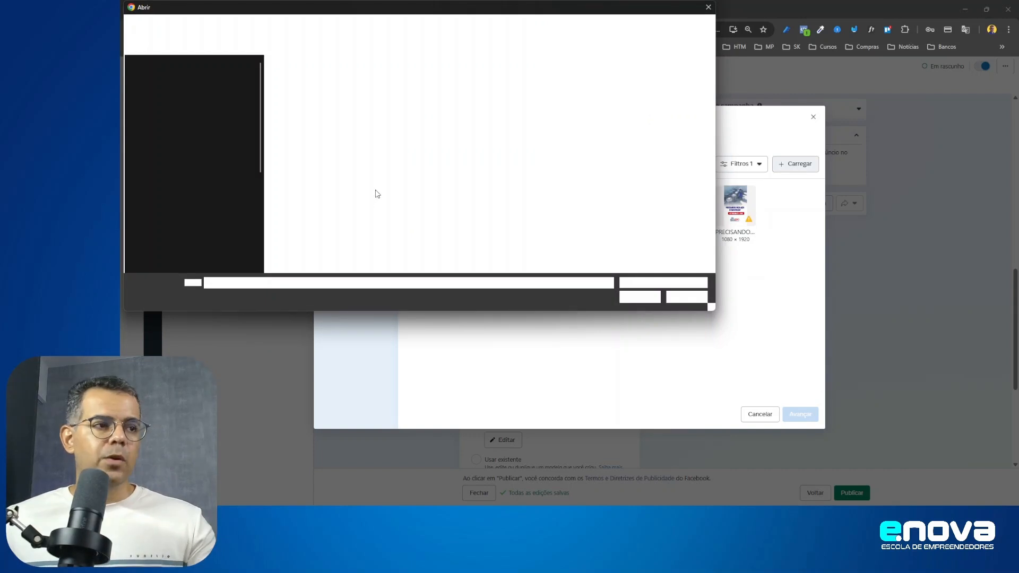
- Browse to the "2. STORIES" folder inside CLIENTES > ENOVA DIGITAL in the file dialog
{"action": "left_click", "coordinate": [173, 78]}
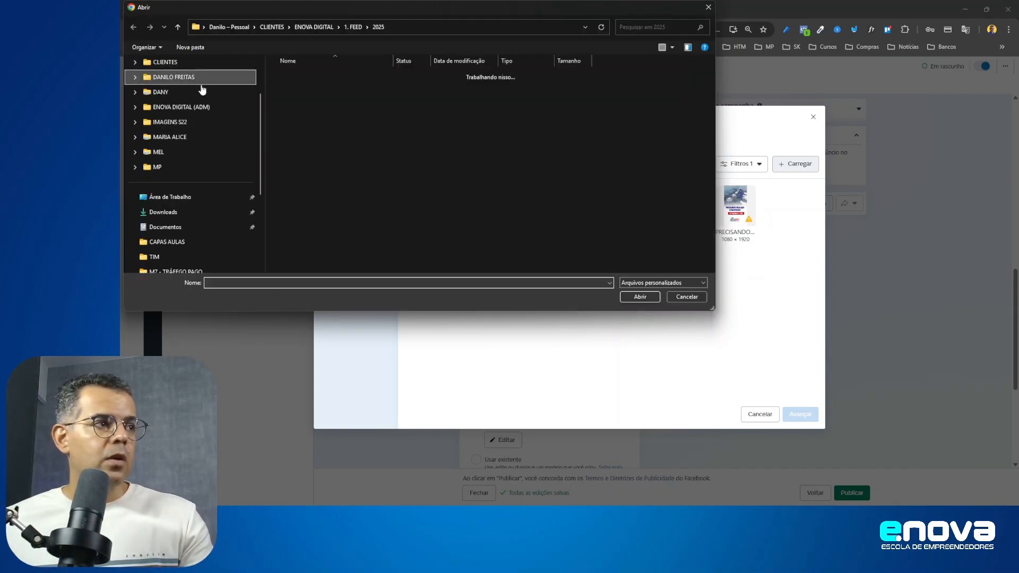
{"action": "left_click", "coordinate": [200, 109]}
{"action": "left_click", "coordinate": [147, 47]}
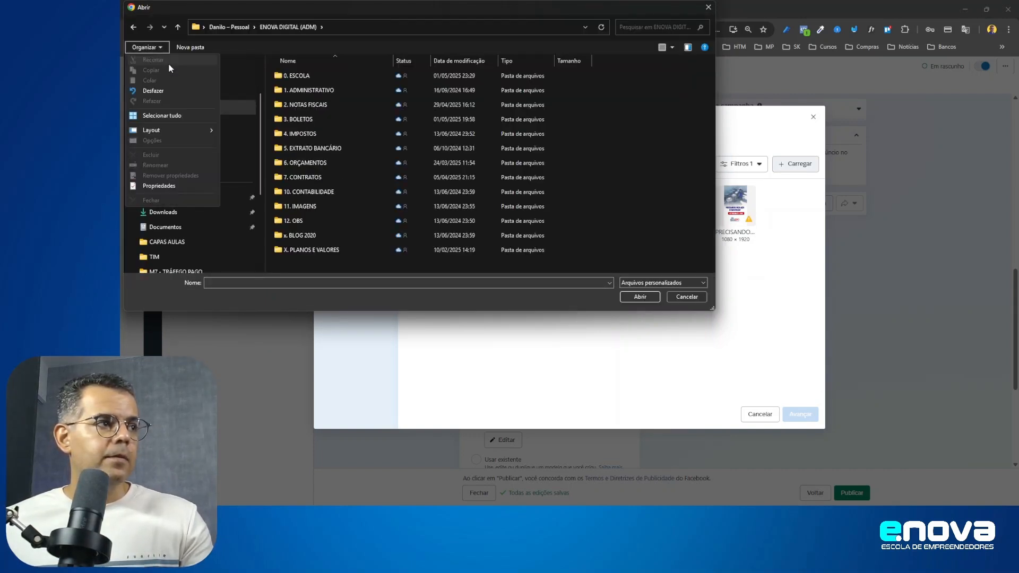
{"action": "key", "text": "Escape"}
{"action": "left_click", "coordinate": [225, 68]}
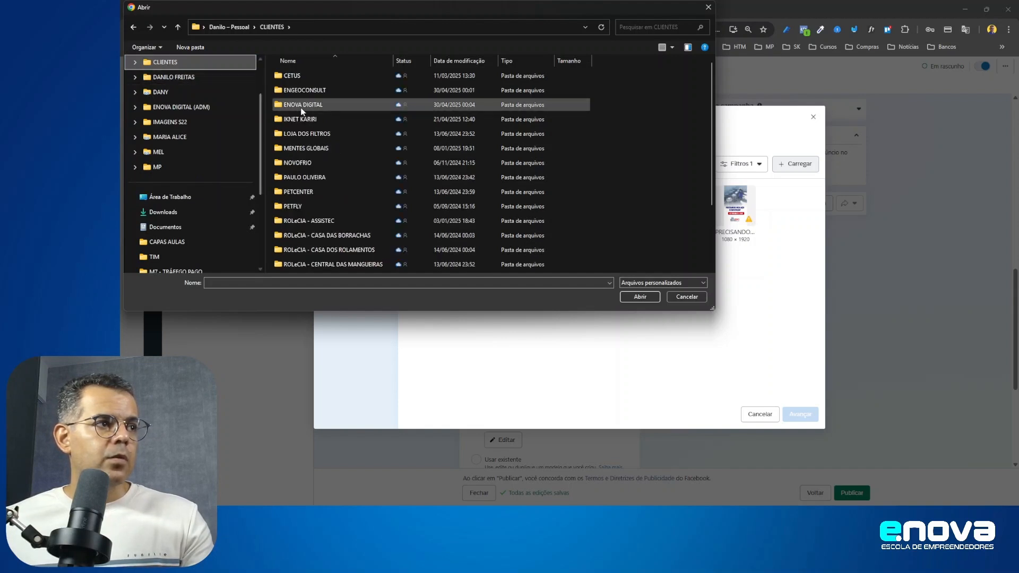
{"action": "left_click", "coordinate": [303, 111]}
{"action": "double_click", "coordinate": [302, 109]}
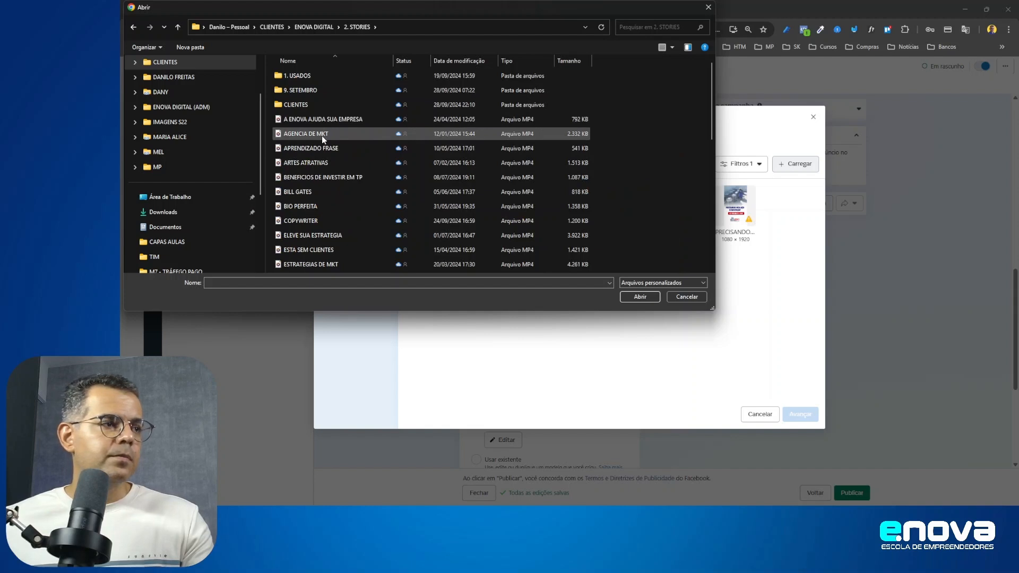
- Show the folder's files as extra-large icons and upload the "ESTA SEM CLIENTES" video to the creative
{"action": "left_click", "coordinate": [673, 47]}
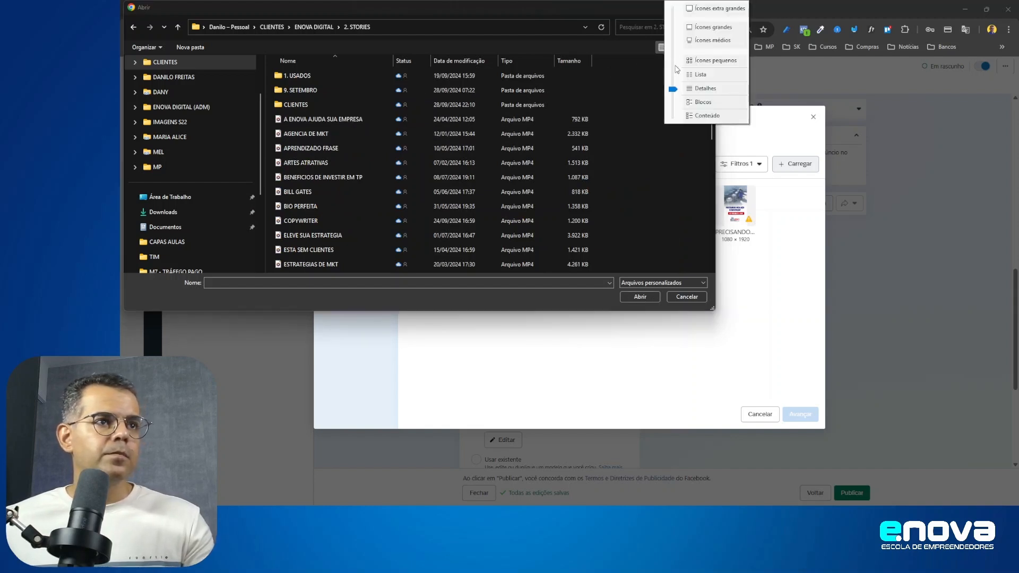
{"action": "left_click", "coordinate": [707, 12]}
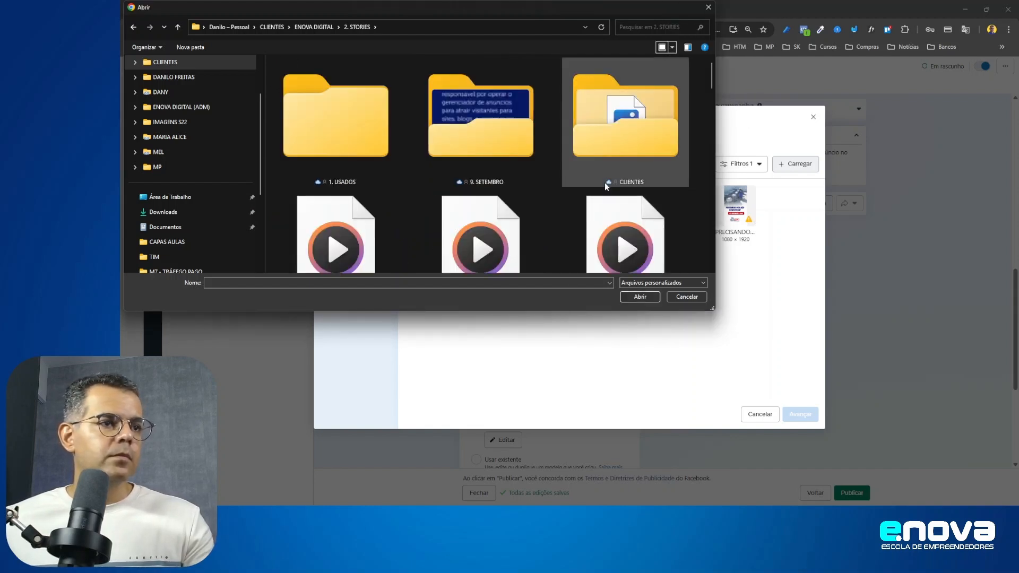
{"action": "scroll", "coordinate": [604, 183], "scroll_direction": "down", "scroll_amount": 1}
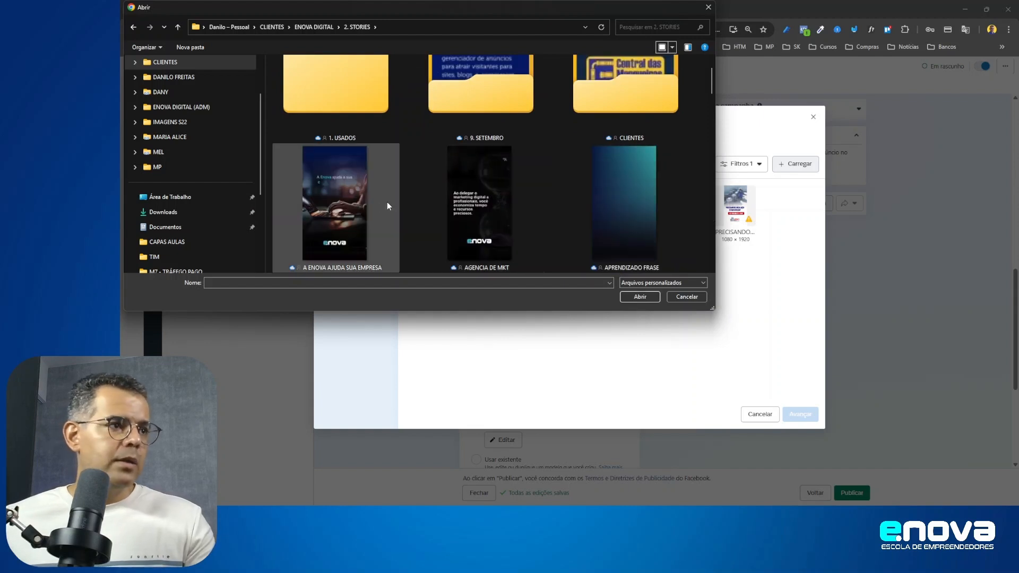
{"action": "scroll", "coordinate": [345, 210], "scroll_direction": "down", "scroll_amount": 3}
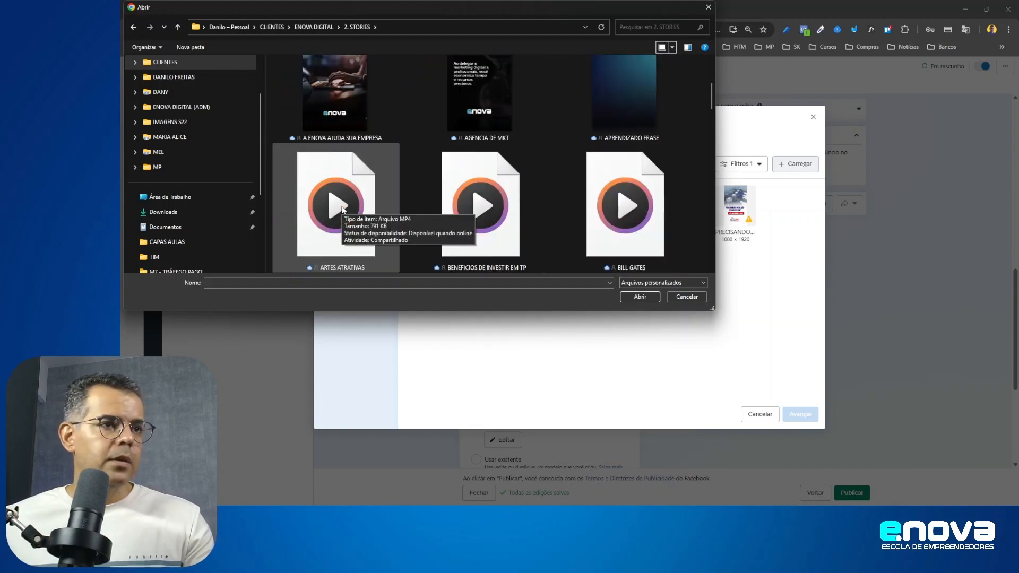
{"action": "scroll", "coordinate": [345, 205], "scroll_direction": "up", "scroll_amount": 1}
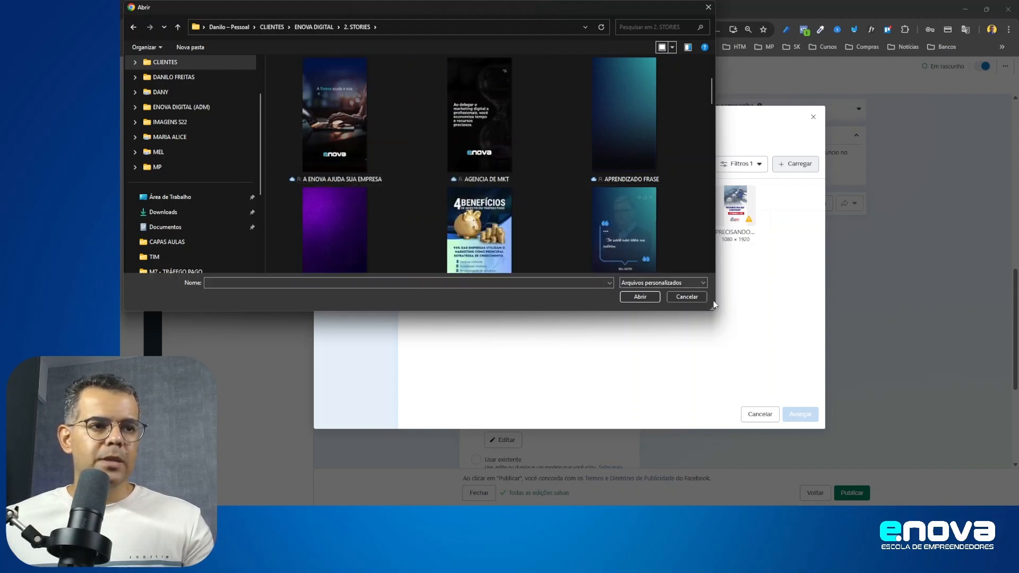
{"action": "left_click_drag", "start_coordinate": [710, 307], "coordinate": [821, 404]}
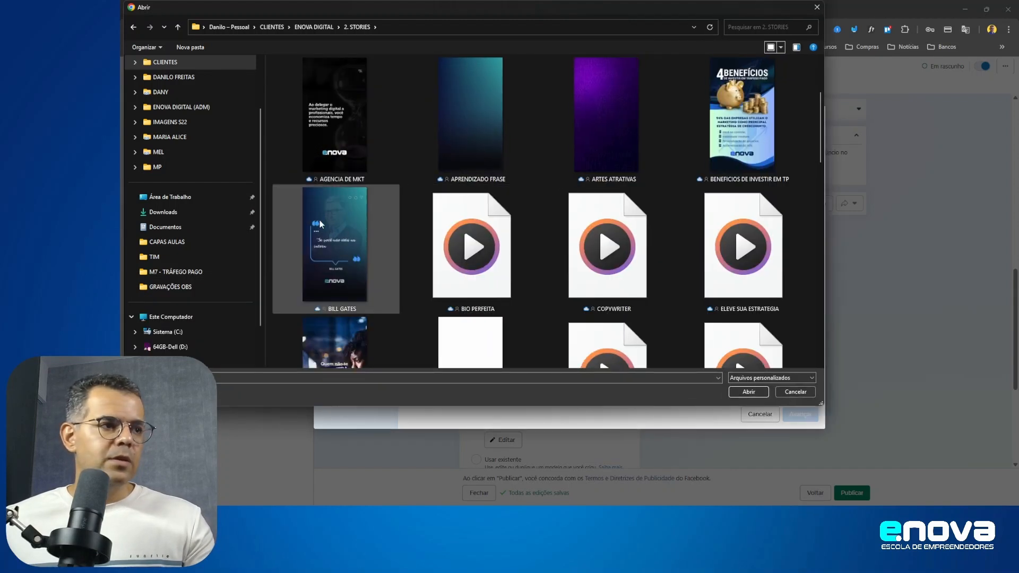
{"action": "scroll", "coordinate": [341, 204], "scroll_direction": "down", "scroll_amount": 2}
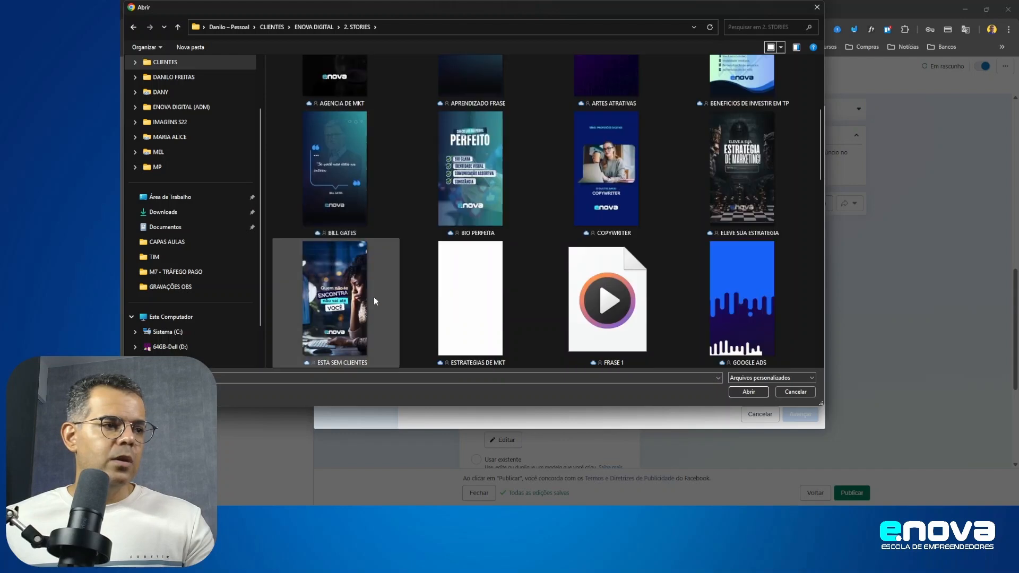
{"action": "double_click", "coordinate": [331, 301]}
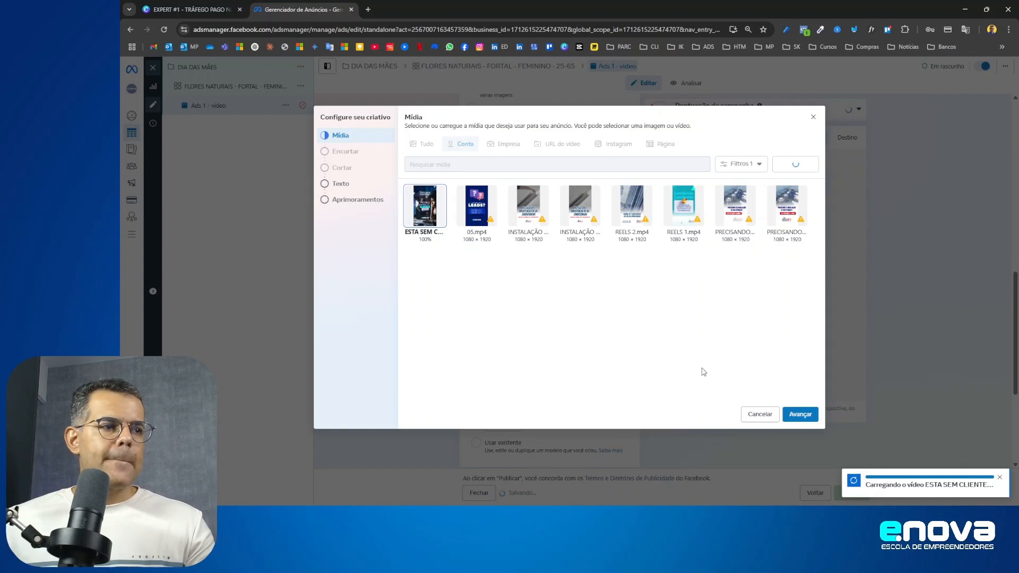
- Proceed from the media to the text settings, leave the primary text empty, and continue to the Advantage+ creative enhancements
{"action": "left_click", "coordinate": [802, 415]}
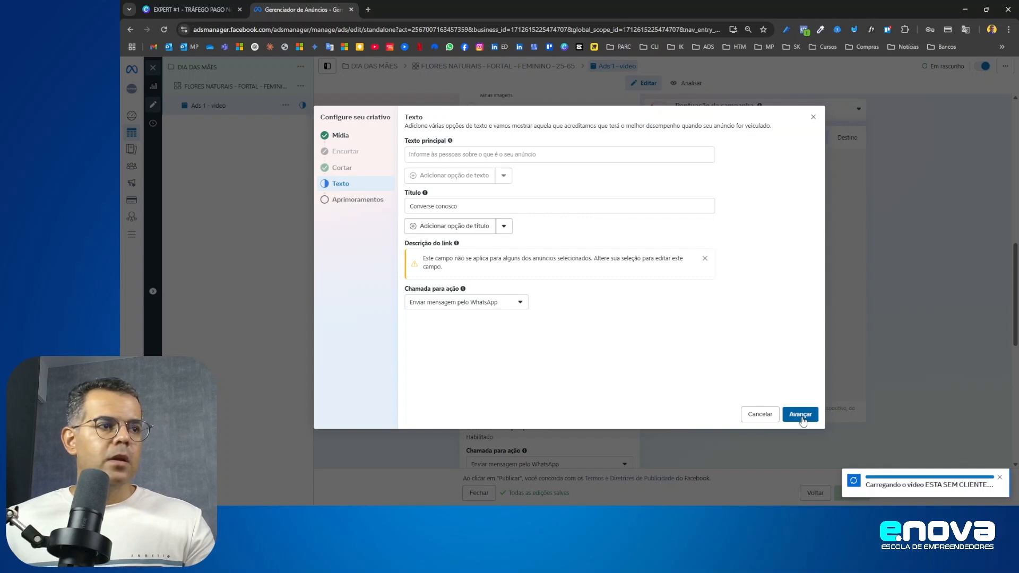
{"action": "left_click", "coordinate": [440, 155]}
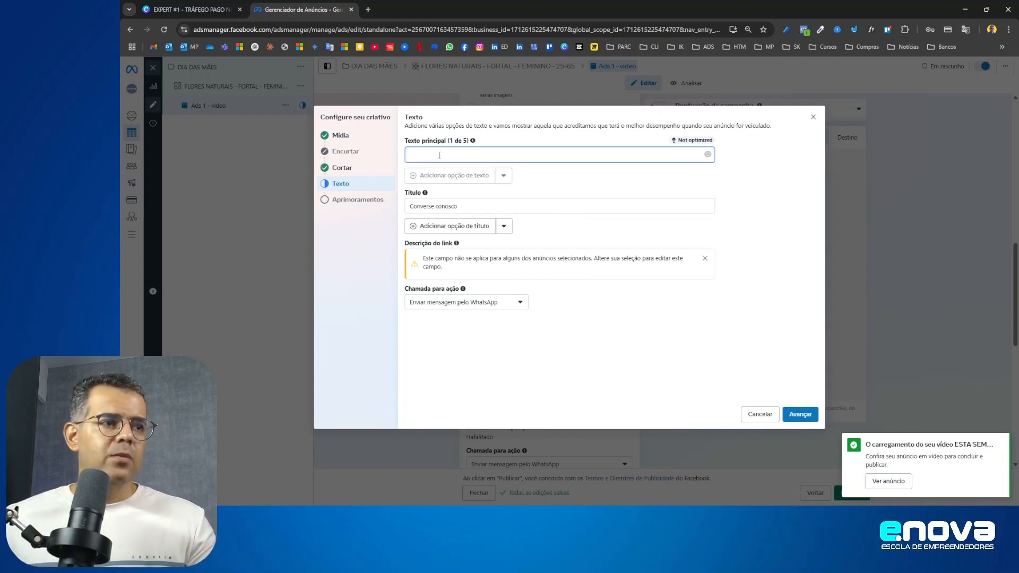
{"action": "left_click", "coordinate": [801, 415]}
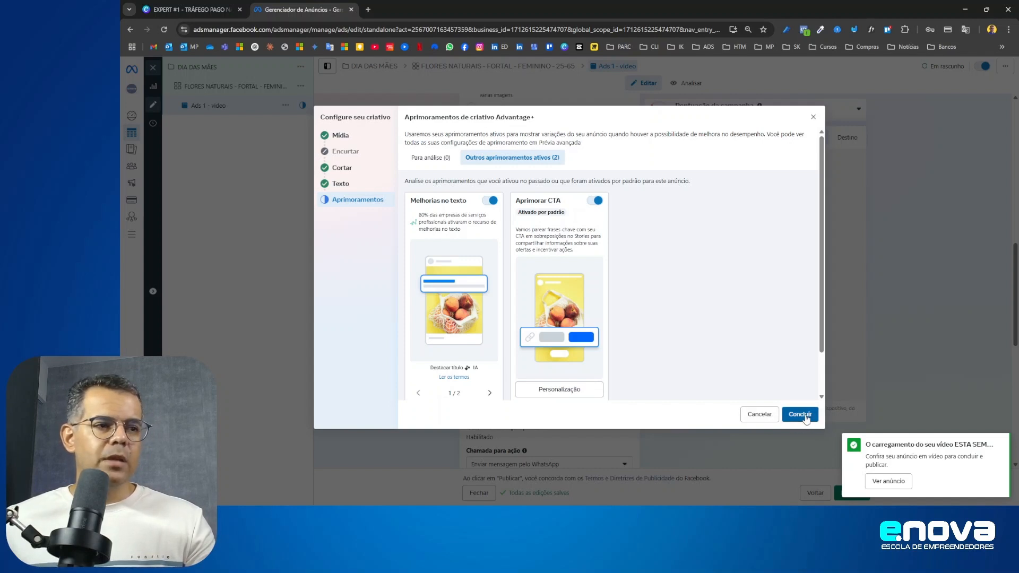
- Finish the creative setup with the Advantage+ enhancements as they are and preview the ad in the Instagram feed
{"action": "scroll", "coordinate": [751, 344], "scroll_direction": "down", "scroll_amount": 1}
{"action": "scroll", "coordinate": [751, 344], "scroll_direction": "up", "scroll_amount": 1}
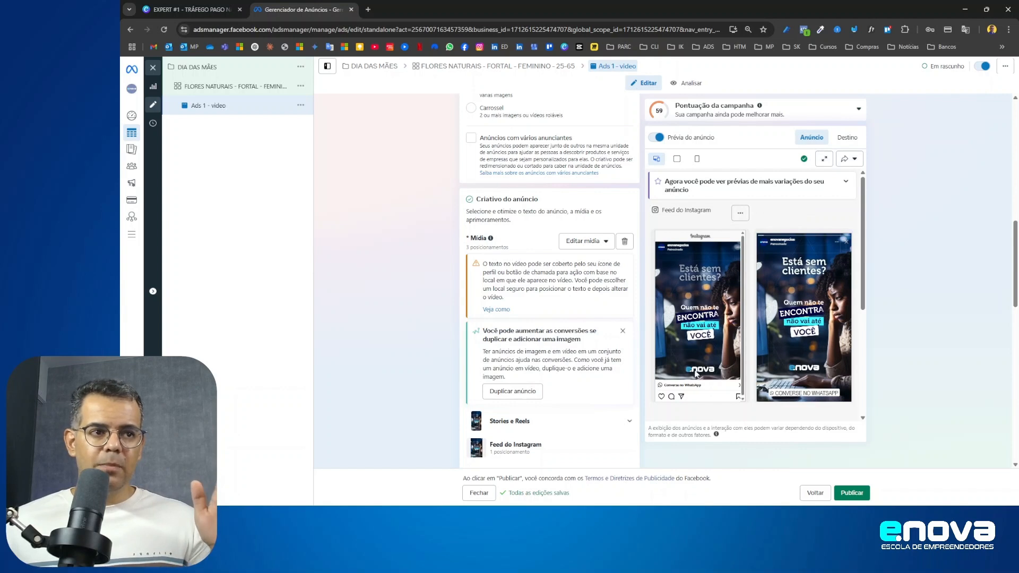
{"action": "left_click", "coordinate": [677, 158]}
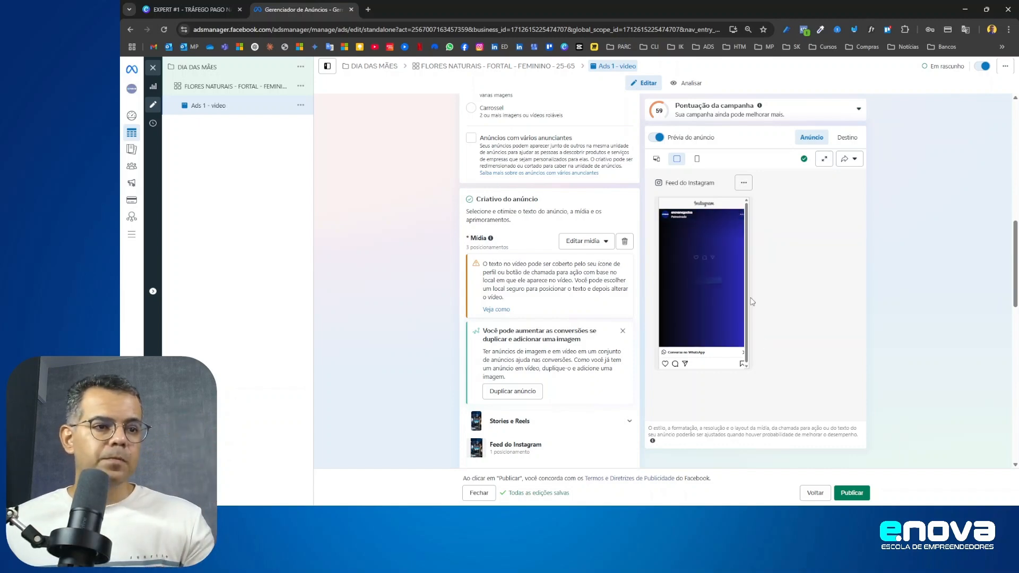
- Review the ad's title, call to action, message template and tracking settings
{"action": "scroll", "coordinate": [495, 291], "scroll_direction": "down", "scroll_amount": 10}
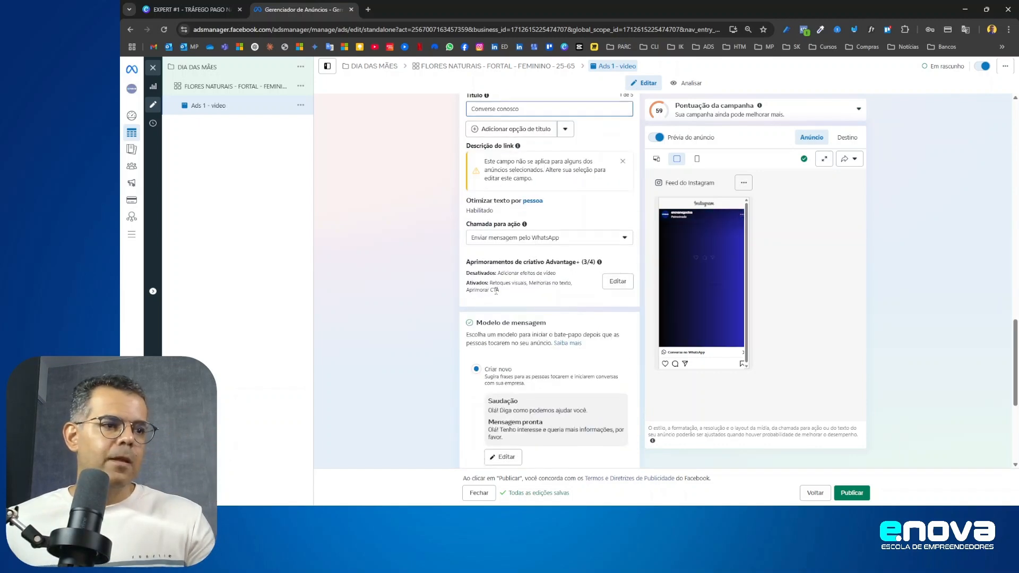
{"action": "scroll", "coordinate": [496, 290], "scroll_direction": "down", "scroll_amount": 3}
{"action": "scroll", "coordinate": [500, 180], "scroll_direction": "up", "scroll_amount": 1}
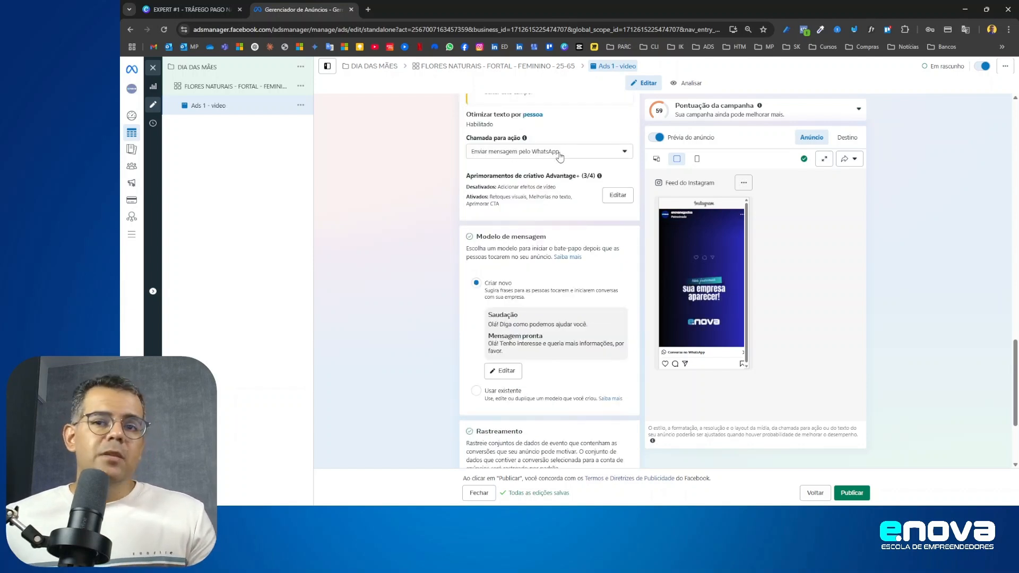
{"action": "scroll", "coordinate": [486, 224], "scroll_direction": "down", "scroll_amount": 2}
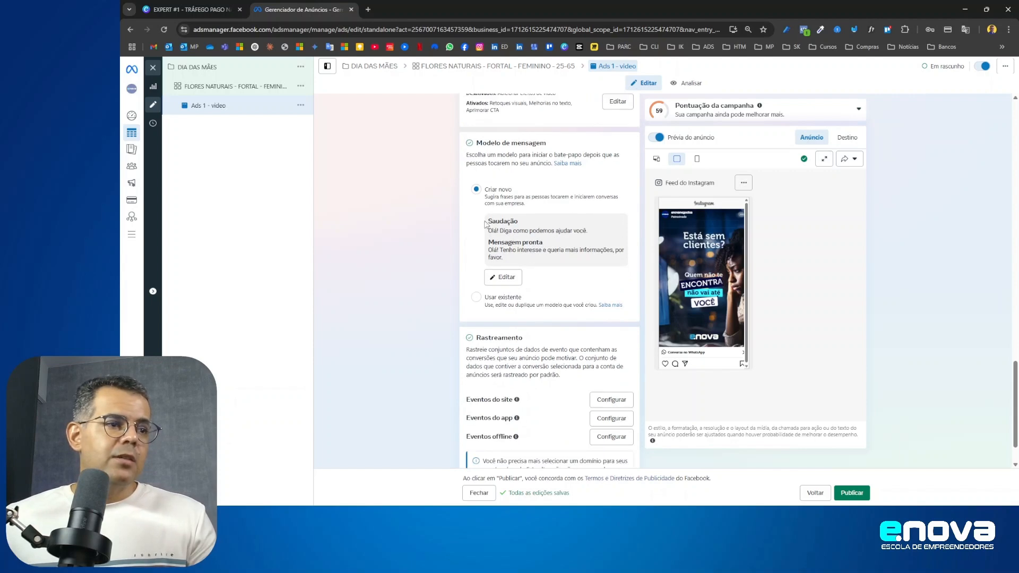
{"action": "scroll", "coordinate": [479, 273], "scroll_direction": "down", "scroll_amount": 1}
{"action": "scroll", "coordinate": [605, 378], "scroll_direction": "up", "scroll_amount": 1}
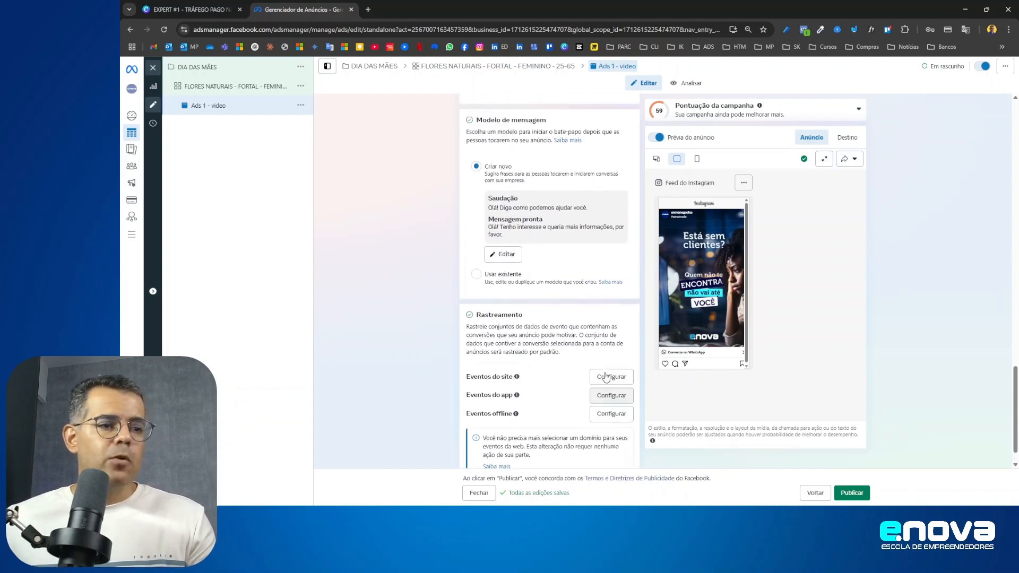
{"action": "scroll", "coordinate": [606, 378], "scroll_direction": "up", "scroll_amount": 15}
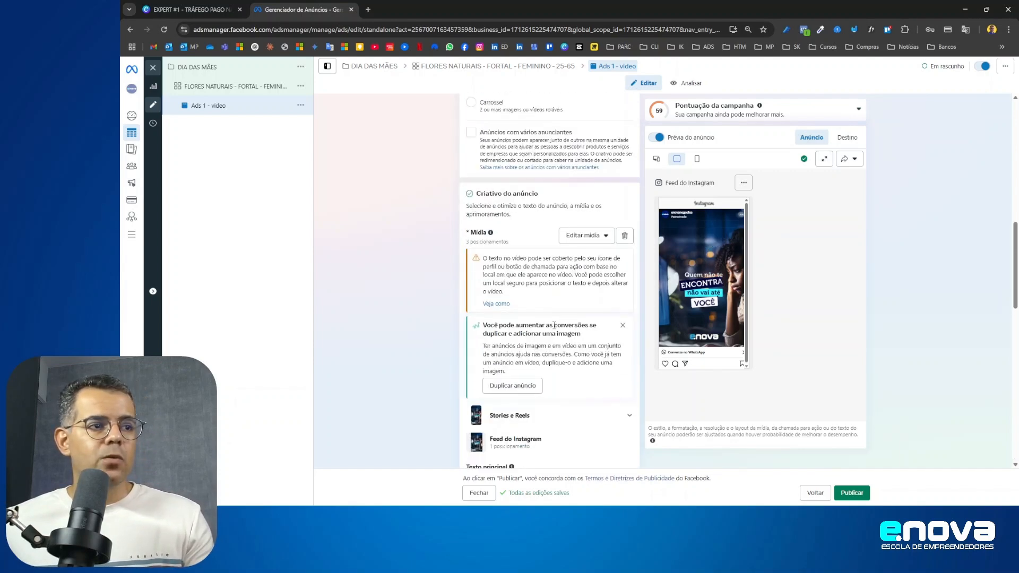
- Preview the ad in Instagram Stories and Reels, across all placements, and again in the Instagram feed
{"action": "left_click", "coordinate": [697, 159]}
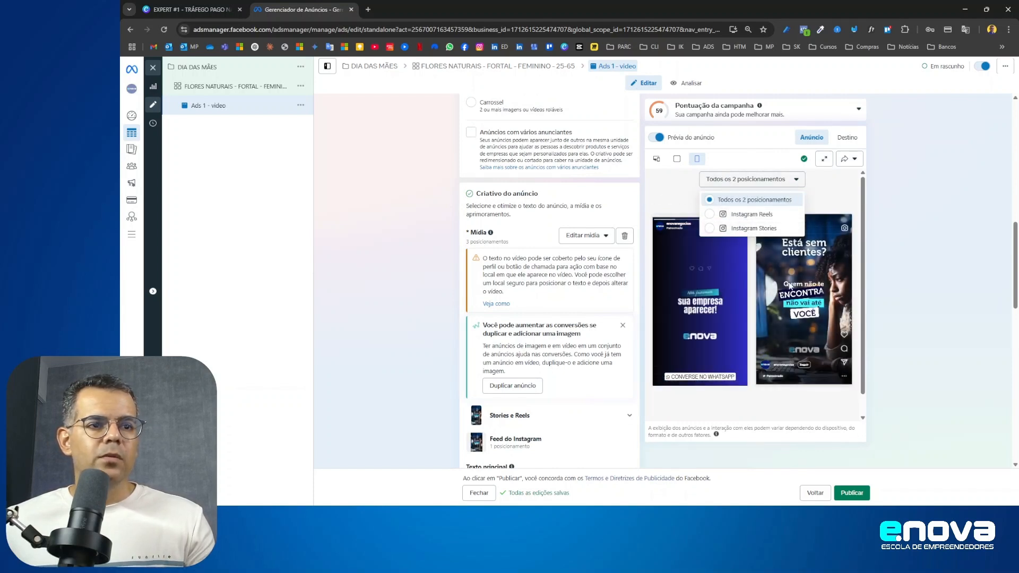
{"action": "left_click", "coordinate": [822, 178]}
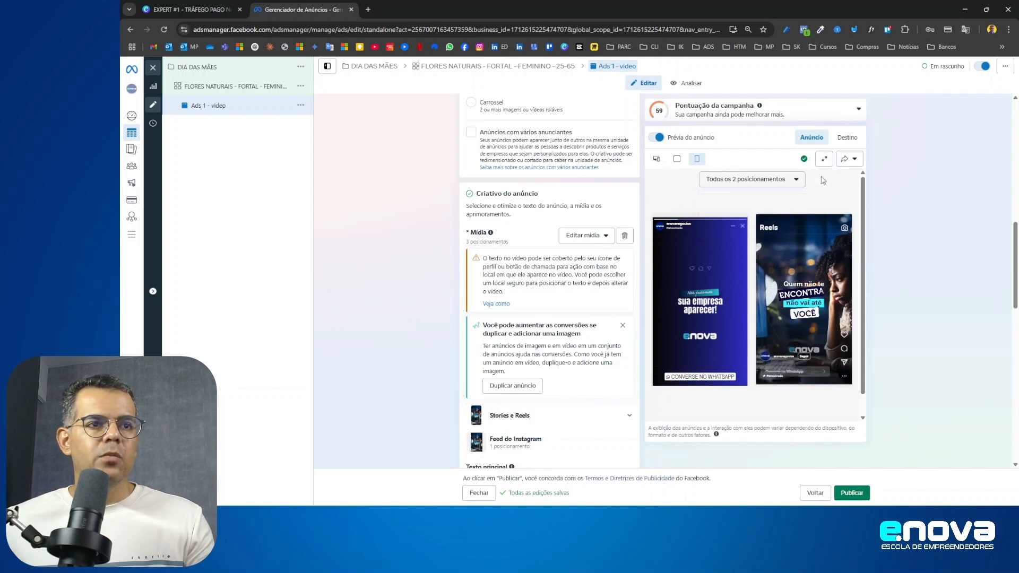
{"action": "left_click", "coordinate": [657, 159]}
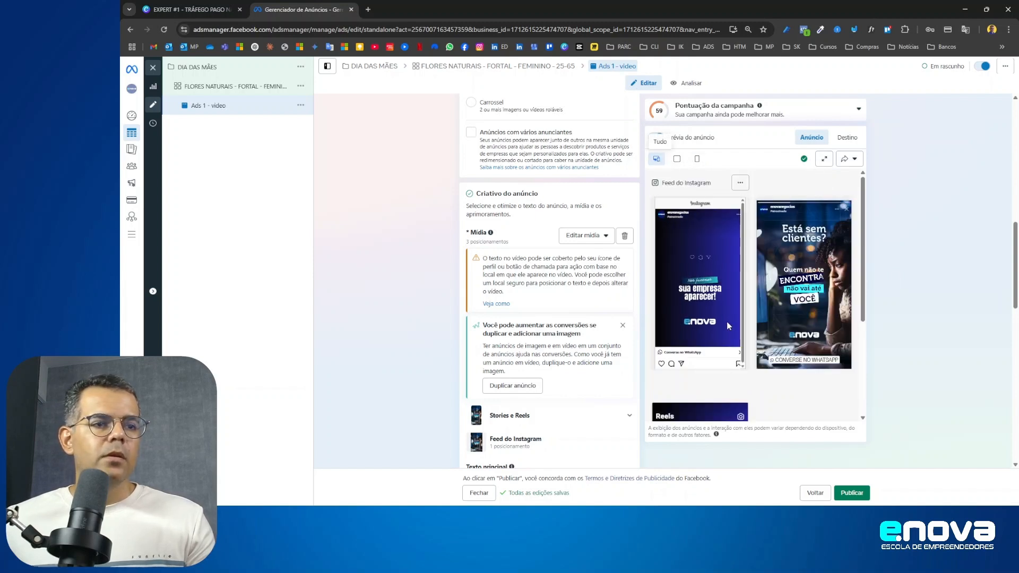
{"action": "scroll", "coordinate": [723, 253], "scroll_direction": "down", "scroll_amount": 3}
{"action": "scroll", "coordinate": [724, 256], "scroll_direction": "down", "scroll_amount": 1}
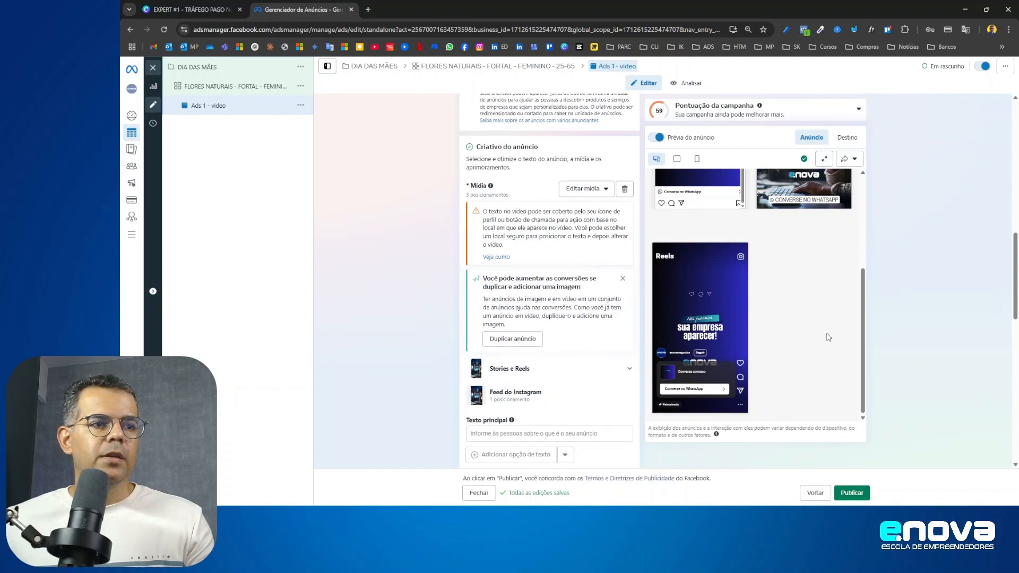
{"action": "left_click", "coordinate": [677, 159]}
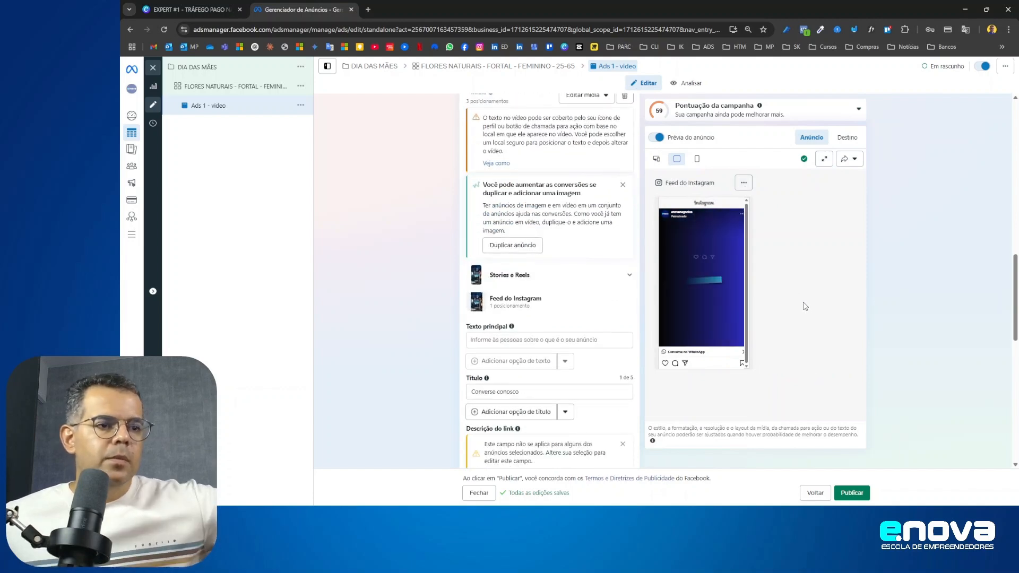
- Inspect the editing options for the Instagram feed placement and close them without changes
{"action": "scroll", "coordinate": [586, 244], "scroll_direction": "down", "scroll_amount": 1}
{"action": "scroll", "coordinate": [586, 245], "scroll_direction": "down", "scroll_amount": 4}
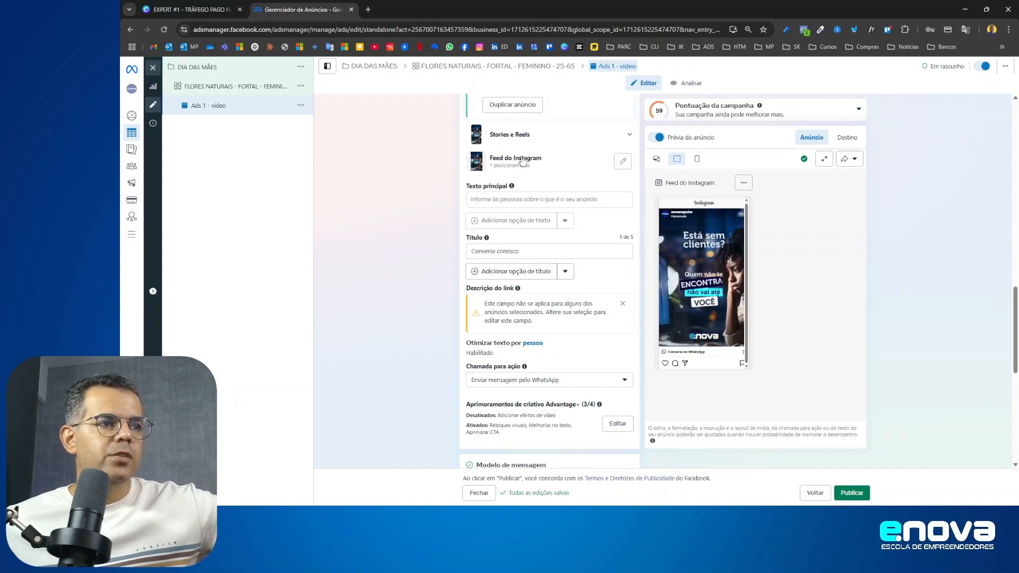
{"action": "left_click", "coordinate": [624, 162]}
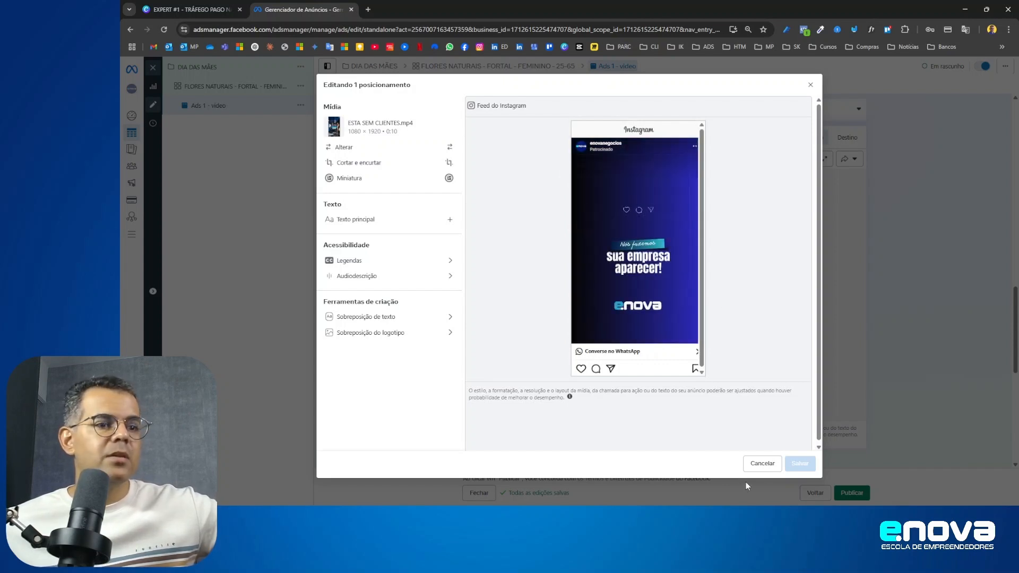
{"action": "left_click", "coordinate": [764, 464]}
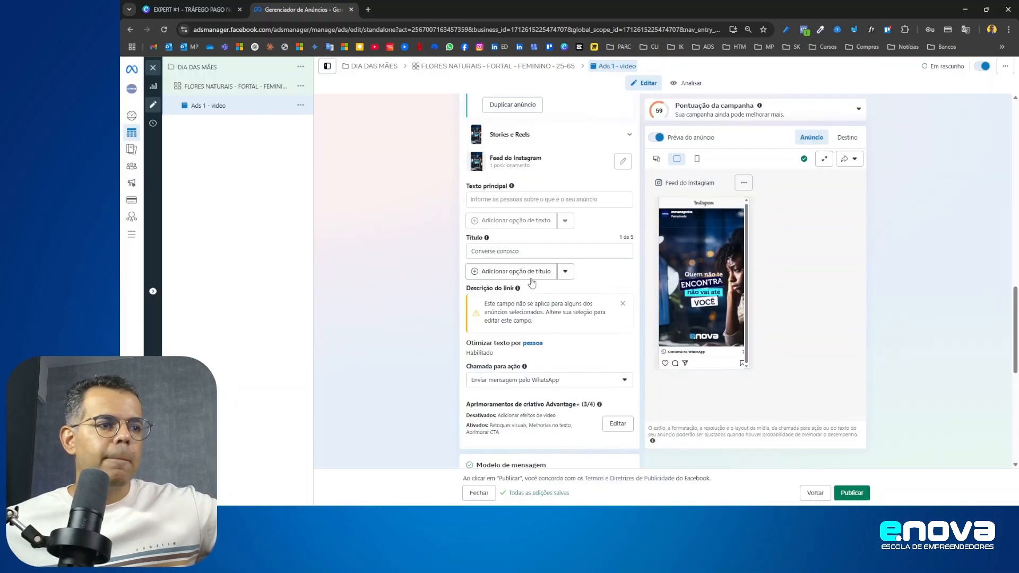
- Publish the video ad with its campaign and ad set
{"action": "scroll", "coordinate": [532, 283], "scroll_direction": "down", "scroll_amount": 2}
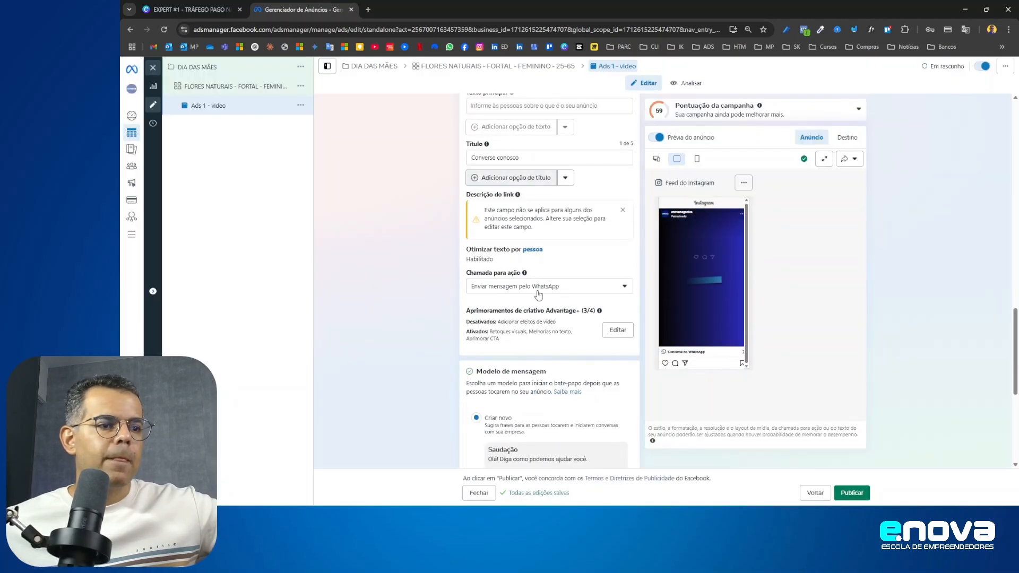
{"action": "left_click", "coordinate": [855, 499]}
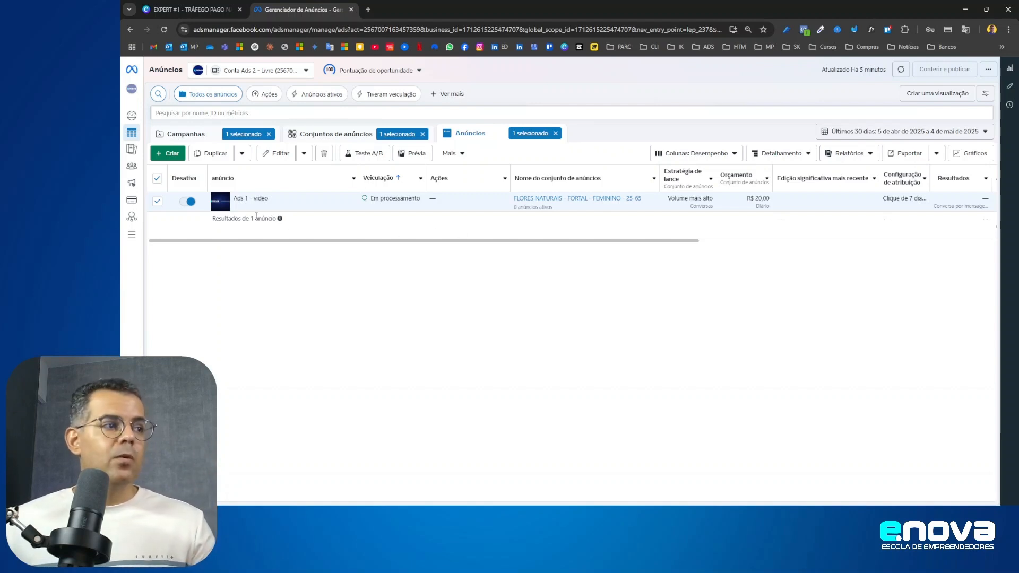
- Check the DIA DAS MÃES campaign at the campaign, ad set and ad levels
{"action": "left_click", "coordinate": [198, 136]}
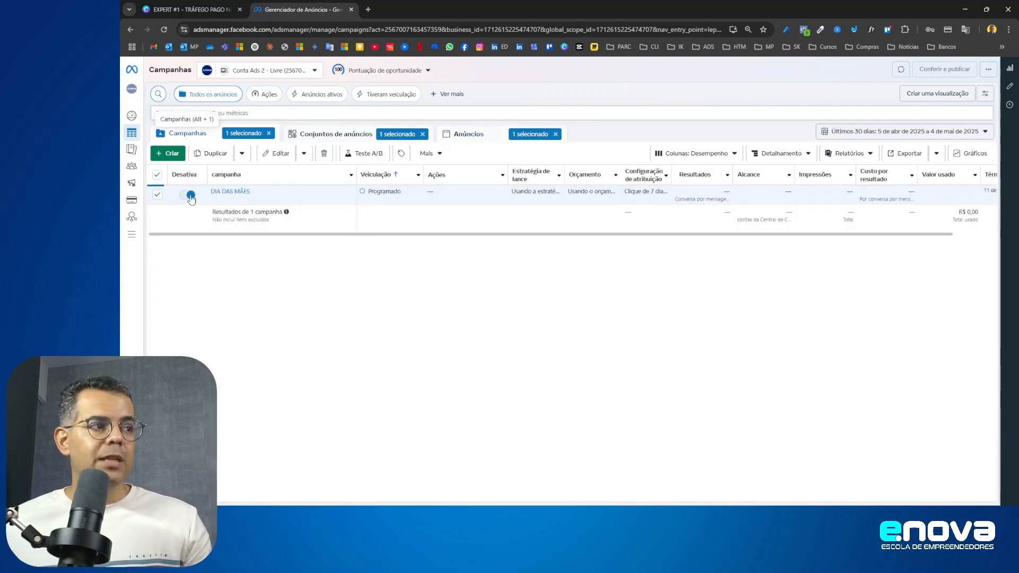
{"action": "left_click", "coordinate": [190, 195]}
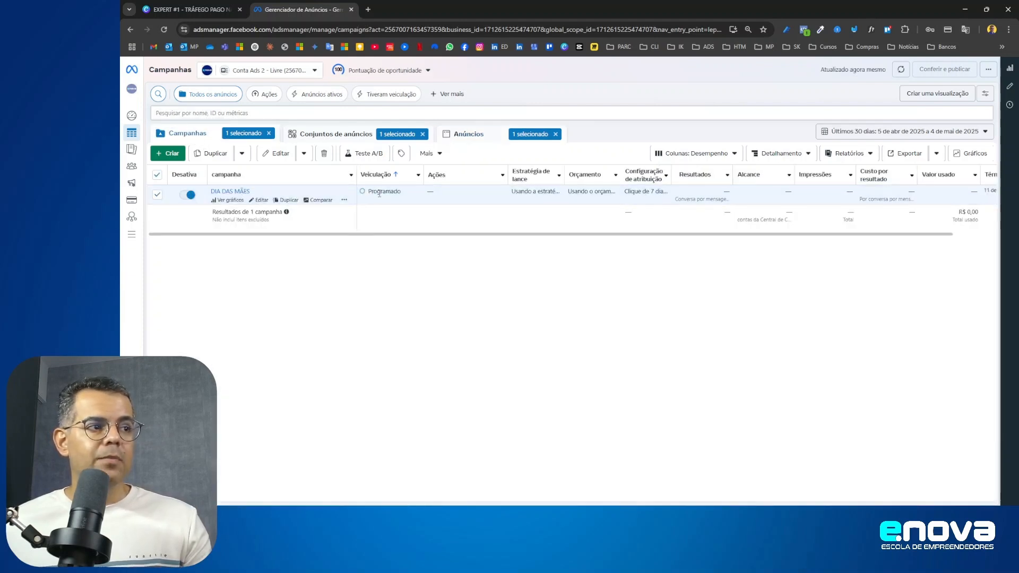
{"action": "left_click", "coordinate": [314, 135]}
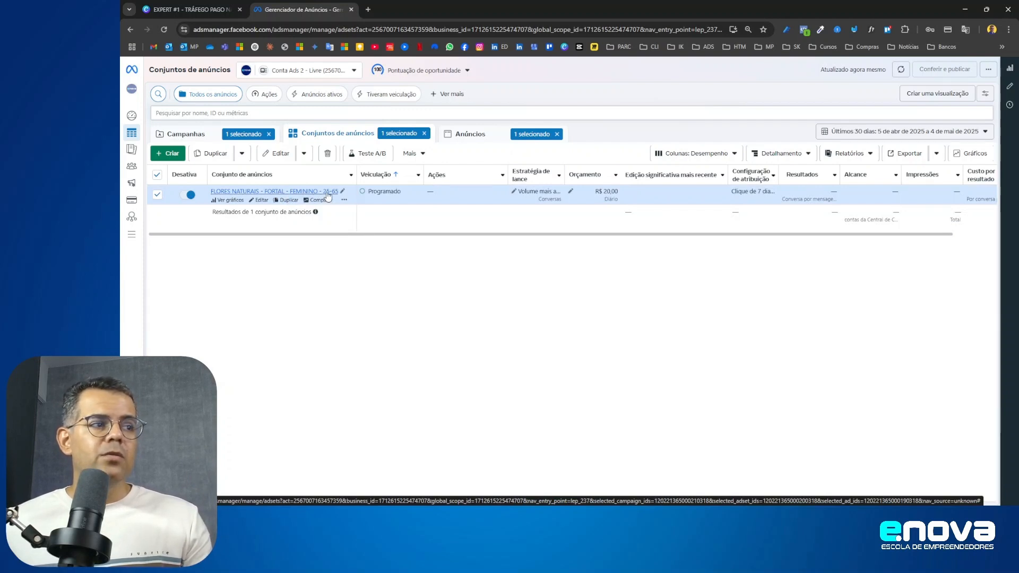
{"action": "left_click", "coordinate": [477, 135]}
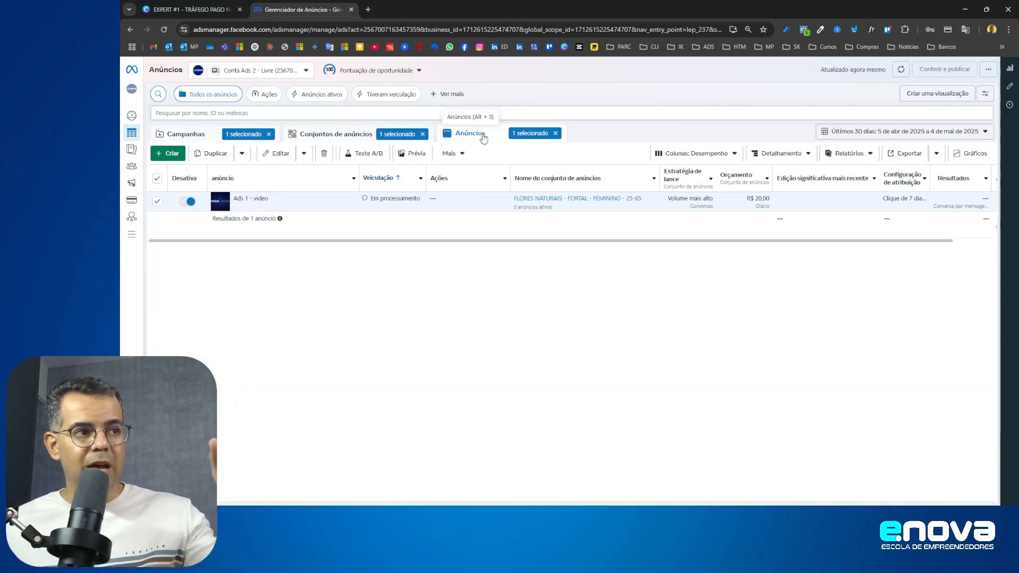
- Create a new ad named "Ads 2 - carrossel" in the DIA DAS MÃES campaign's existing FLORES NATURAIS ad set
{"action": "left_click", "coordinate": [174, 154]}
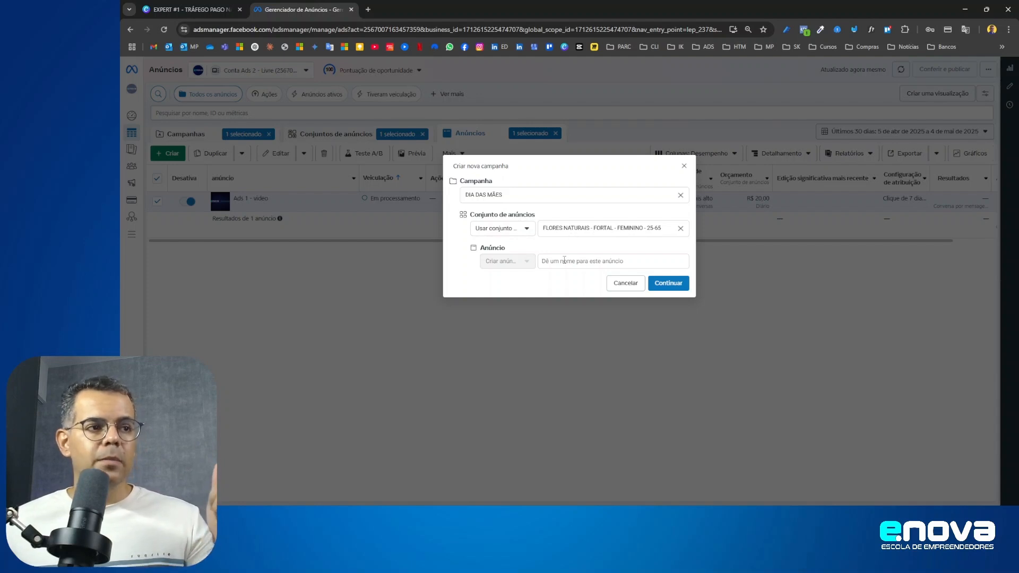
{"action": "left_click", "coordinate": [564, 259]}
{"action": "type", "text": "Ads 2 - carrossel"}
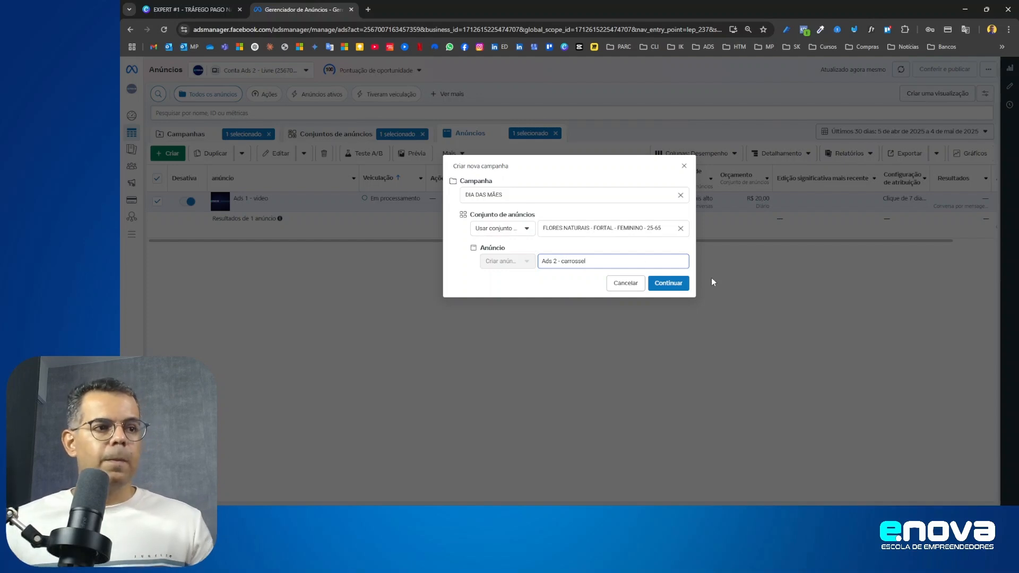
{"action": "left_click", "coordinate": [669, 283]}
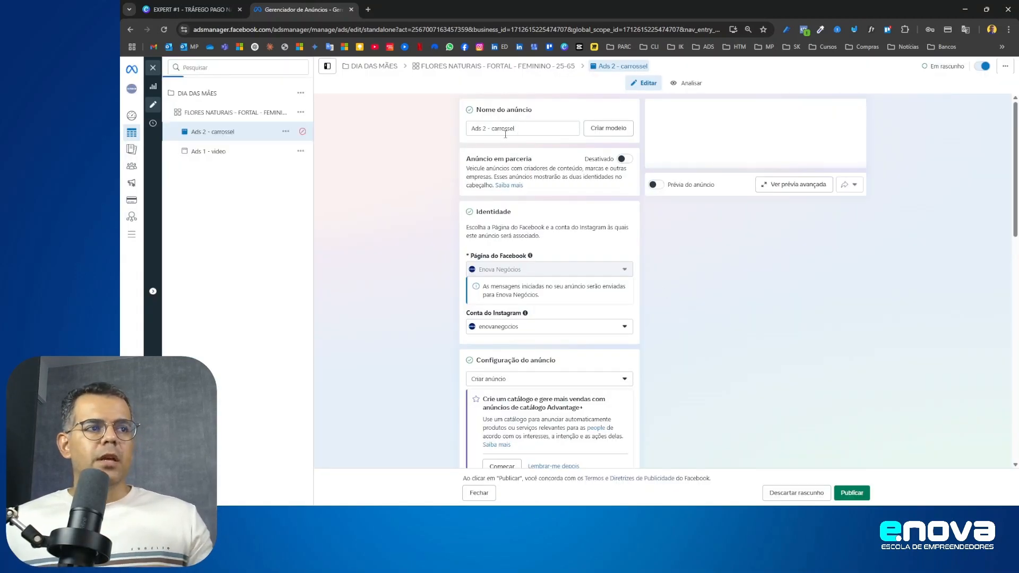
- Keep the new ad's setup as "Criar anúncio" and set its format to Carrossel
{"action": "left_click_drag", "start_coordinate": [514, 132], "coordinate": [470, 131]}
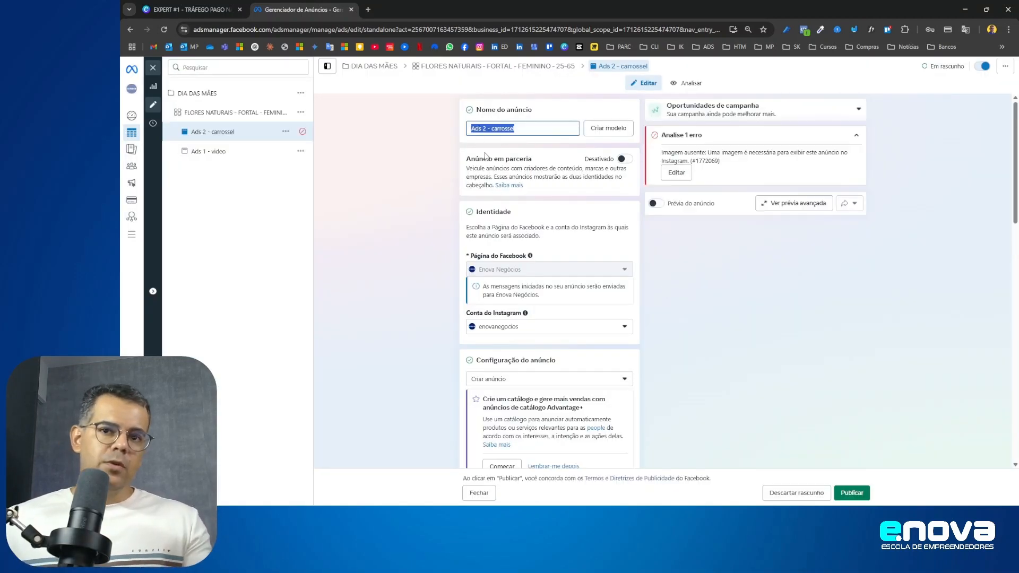
{"action": "scroll", "coordinate": [510, 223], "scroll_direction": "down", "scroll_amount": 1}
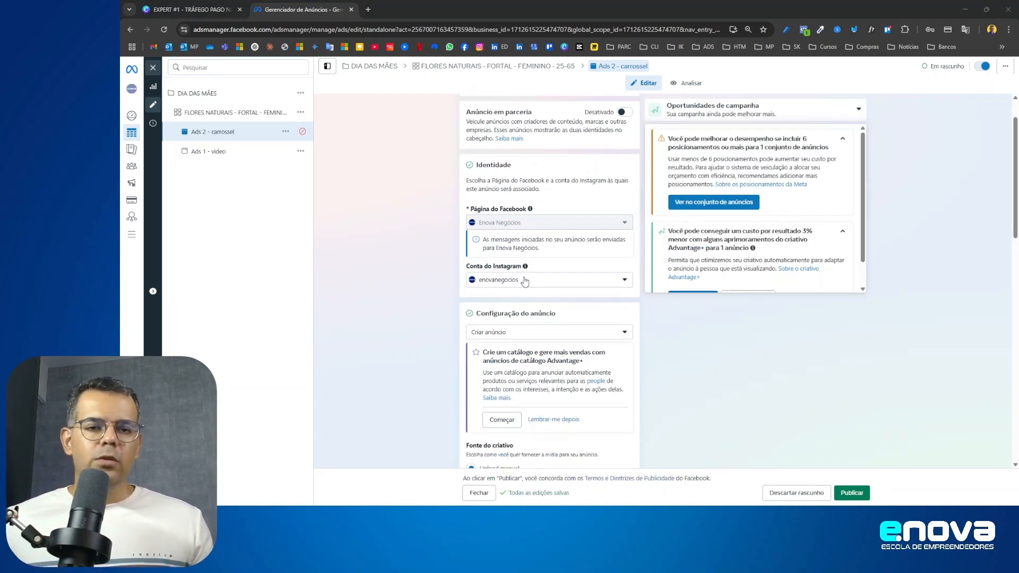
{"action": "scroll", "coordinate": [524, 282], "scroll_direction": "down", "scroll_amount": 3}
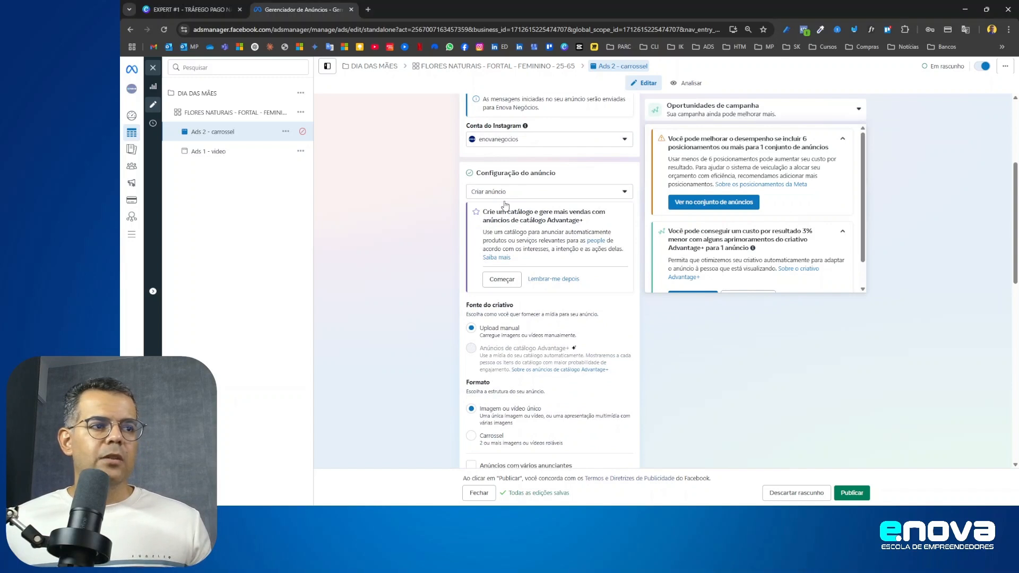
{"action": "left_click", "coordinate": [504, 196]}
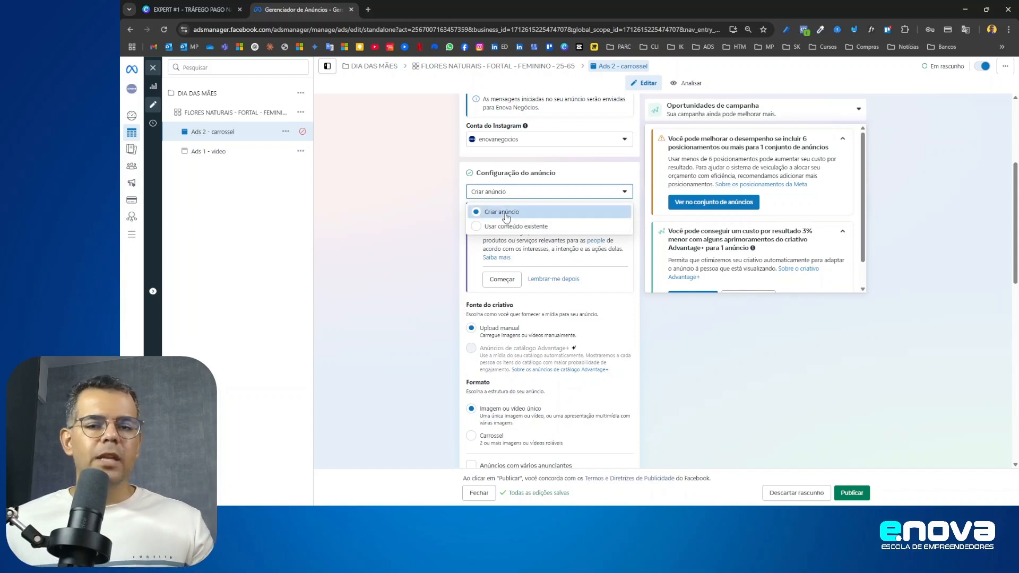
{"action": "left_click", "coordinate": [506, 216]}
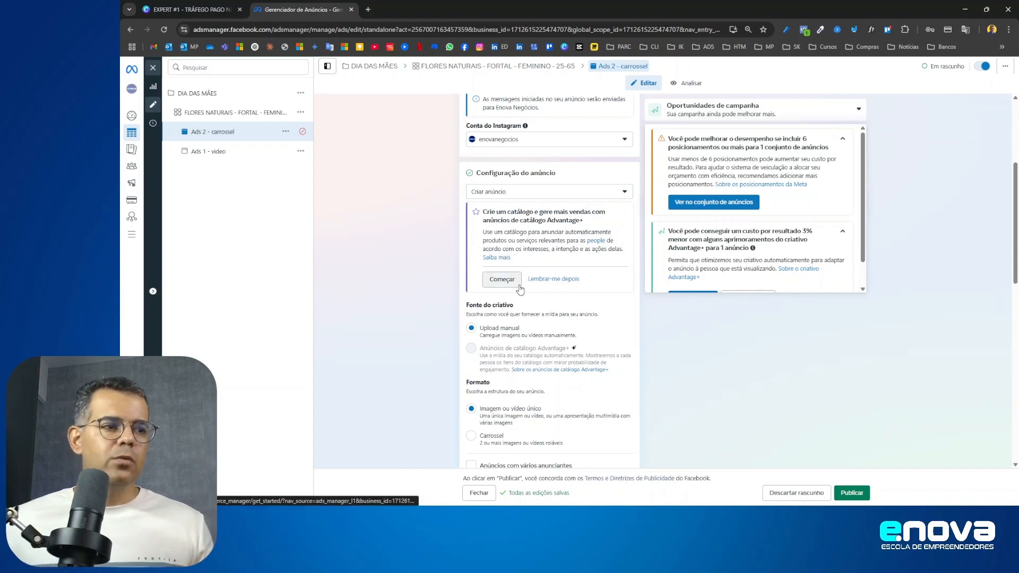
{"action": "scroll", "coordinate": [523, 282], "scroll_direction": "down", "scroll_amount": 2}
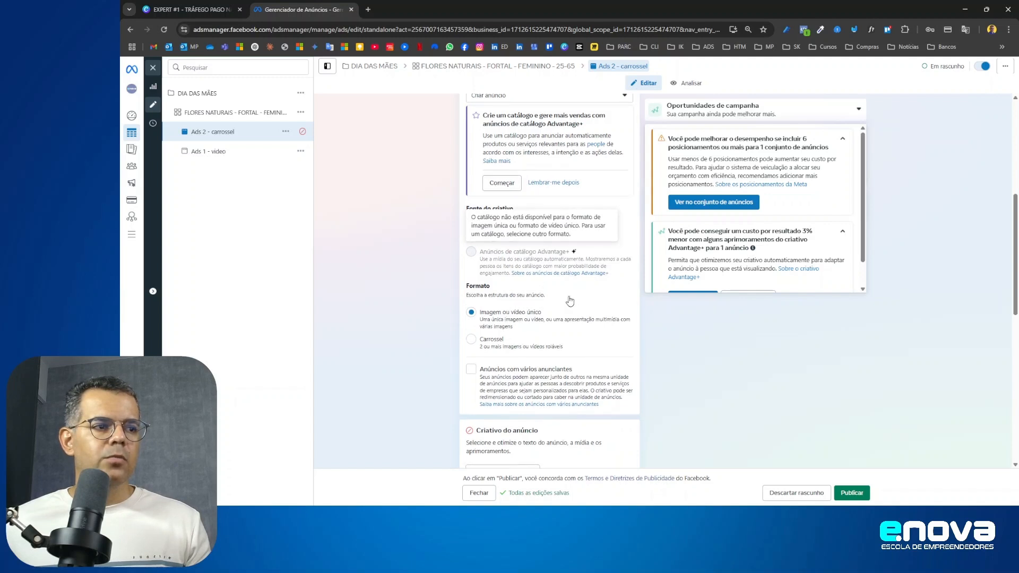
{"action": "scroll", "coordinate": [507, 234], "scroll_direction": "down", "scroll_amount": 2}
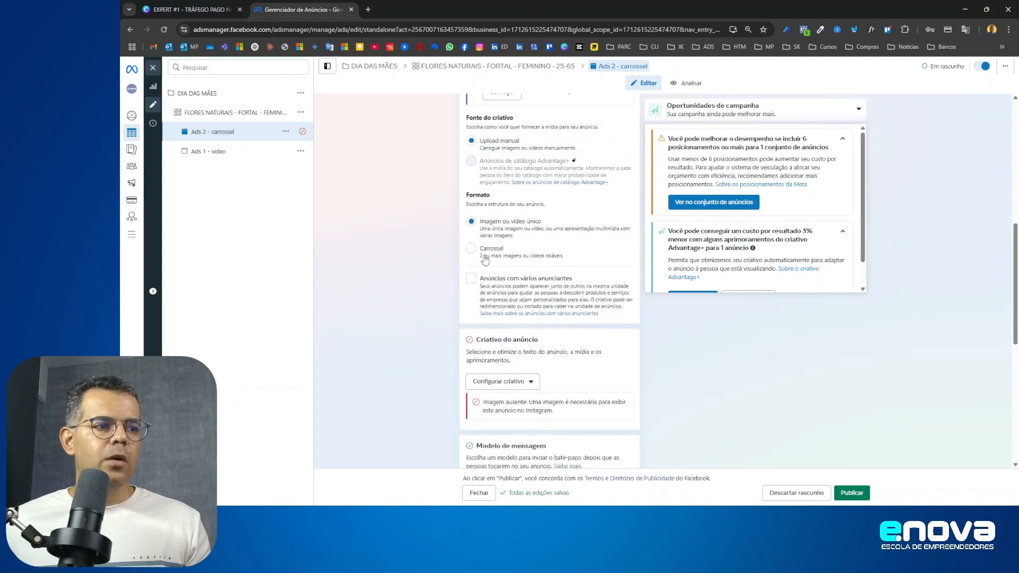
{"action": "left_click", "coordinate": [472, 248]}
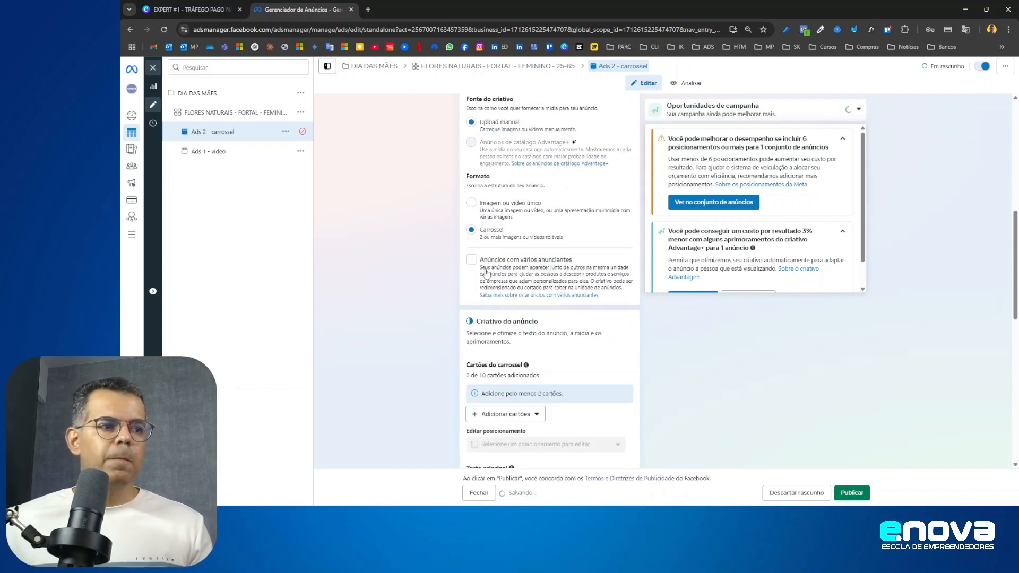
- Upload the images CAHMADA CURSO GEV, CAHMADA CURSO REC and CAHMADA CURSO TP for the carousel's image cards from ENOVA DIGITAL's 1. FEED/2025 folder
{"action": "scroll", "coordinate": [523, 289], "scroll_direction": "down", "scroll_amount": 1}
{"action": "scroll", "coordinate": [523, 289], "scroll_direction": "down", "scroll_amount": 2}
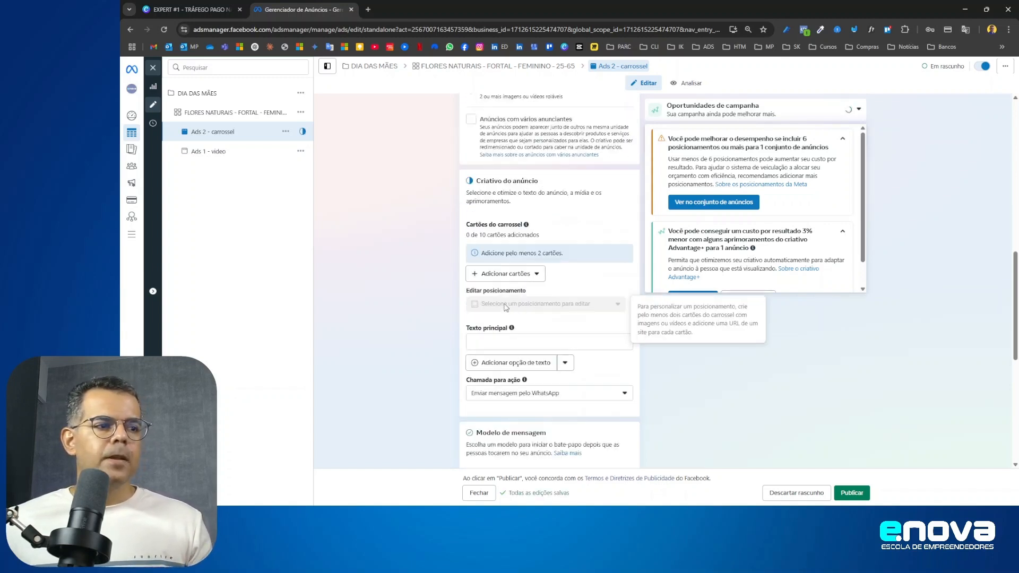
{"action": "left_click", "coordinate": [504, 274]}
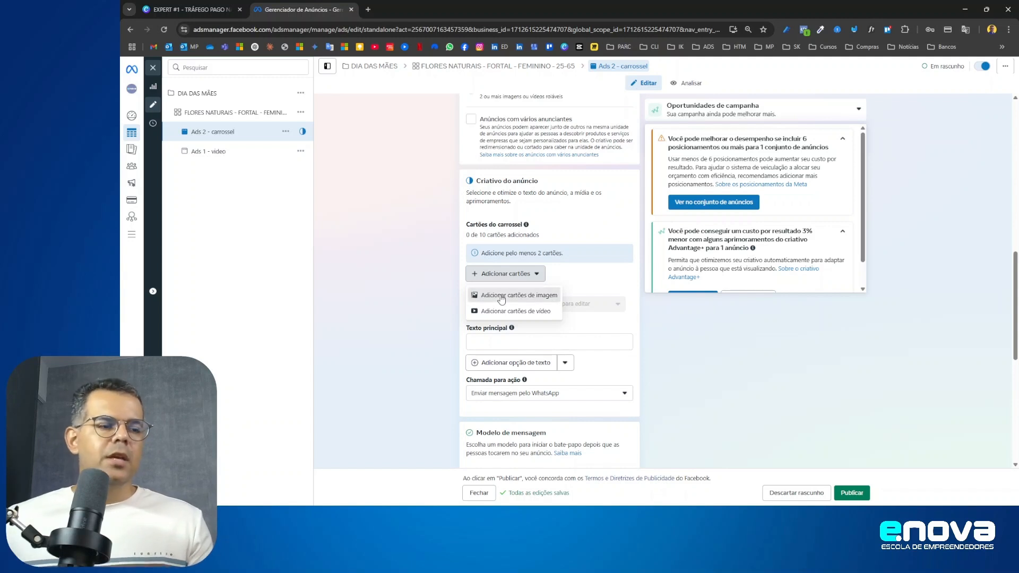
{"action": "left_click", "coordinate": [501, 298]}
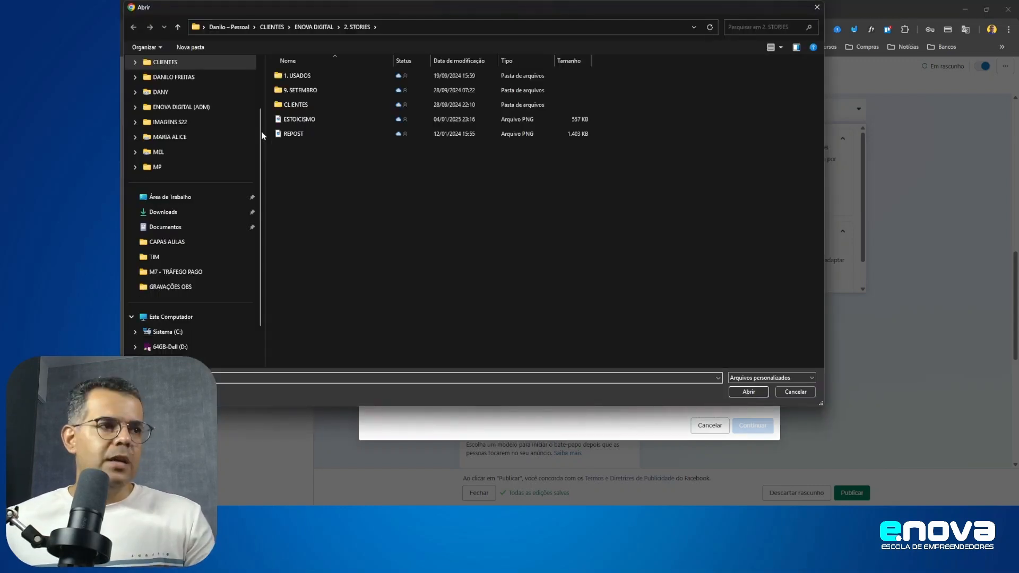
{"action": "left_click", "coordinate": [183, 111]}
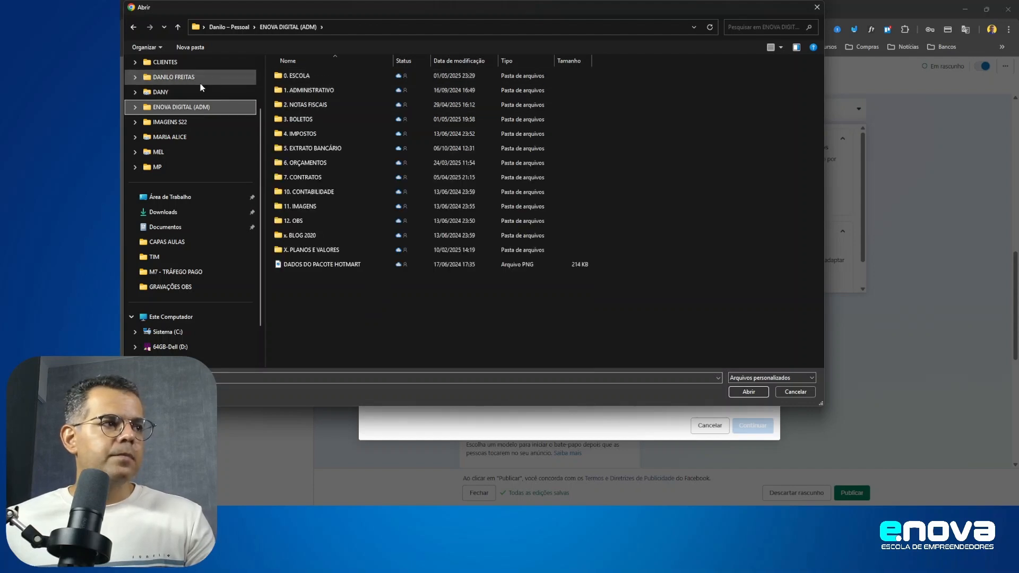
{"action": "left_click", "coordinate": [165, 62]}
{"action": "double_click", "coordinate": [306, 105]}
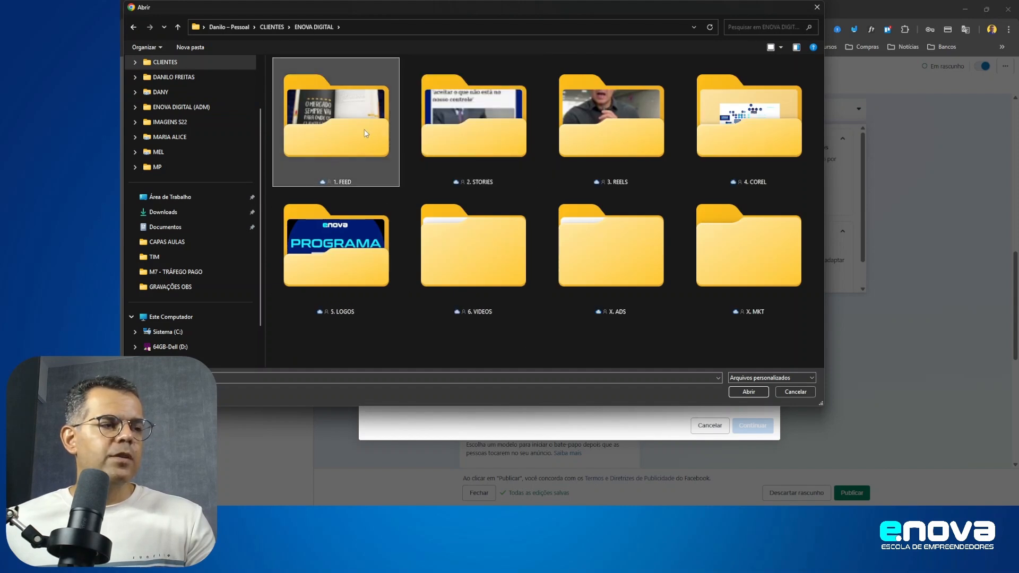
{"action": "double_click", "coordinate": [365, 130]}
{"action": "double_click", "coordinate": [289, 105]}
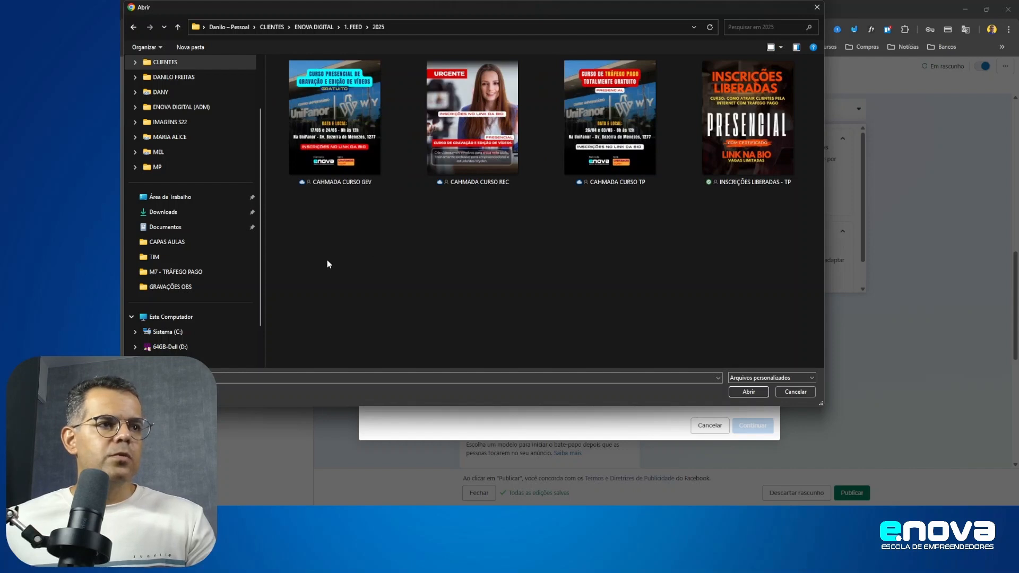
{"action": "left_click_drag", "start_coordinate": [317, 254], "coordinate": [618, 97]}
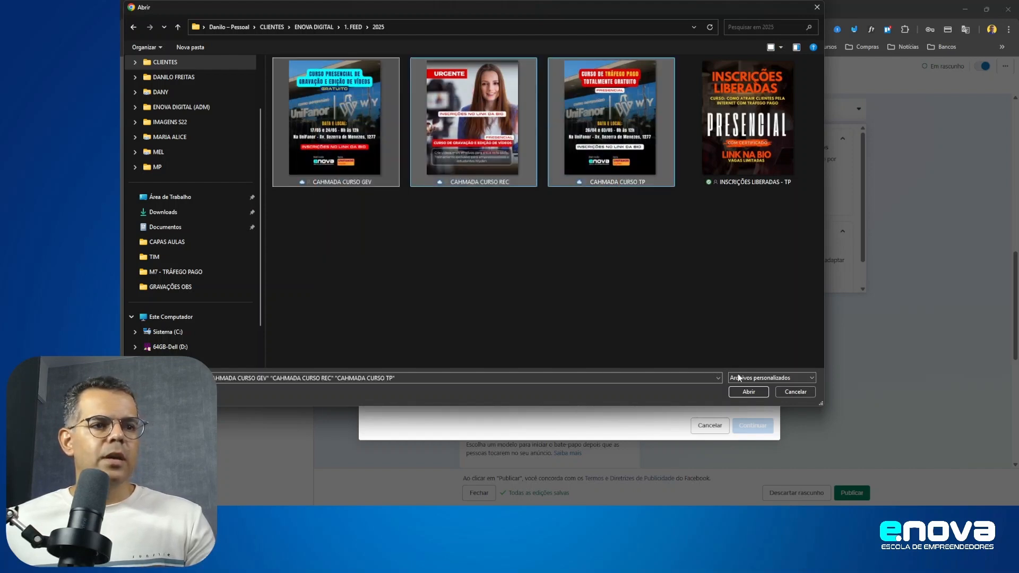
{"action": "left_click", "coordinate": [747, 392]}
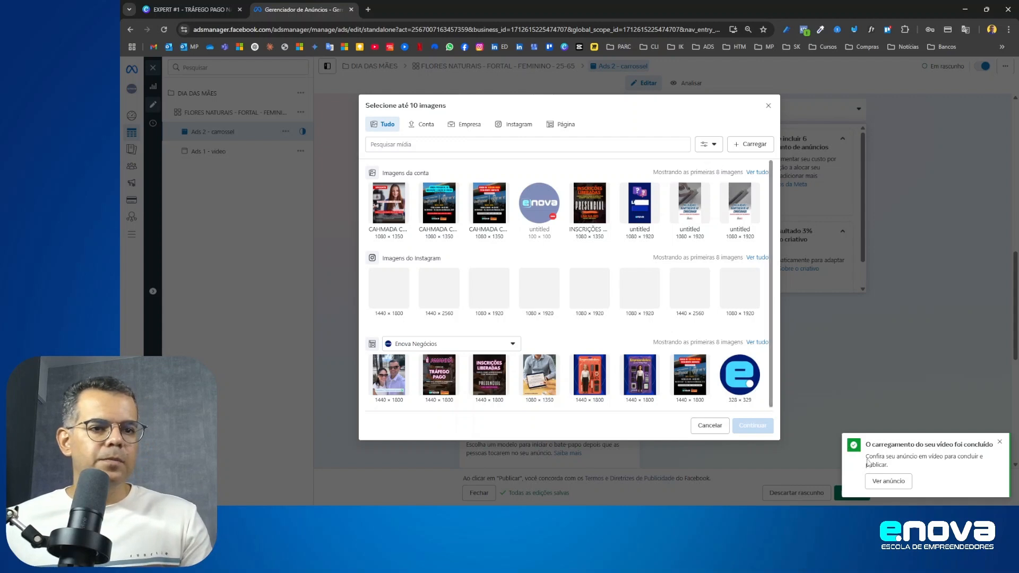
- Add the three uploaded CAHMADA CURSO images from the account's media as cards of the carousel
{"action": "left_click", "coordinate": [400, 211]}
{"action": "left_click", "coordinate": [435, 211]}
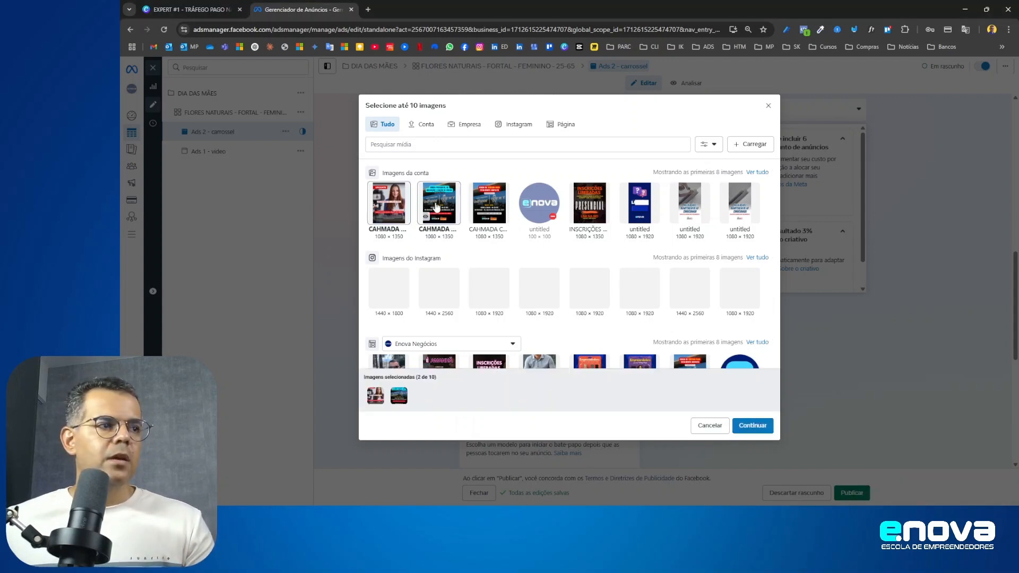
{"action": "left_click", "coordinate": [476, 209]}
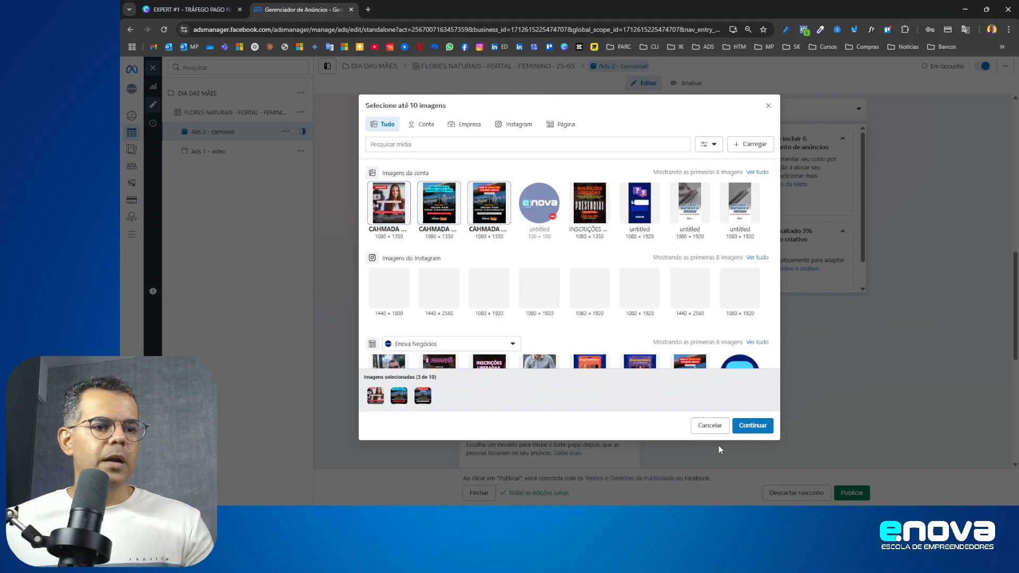
{"action": "left_click", "coordinate": [753, 425]}
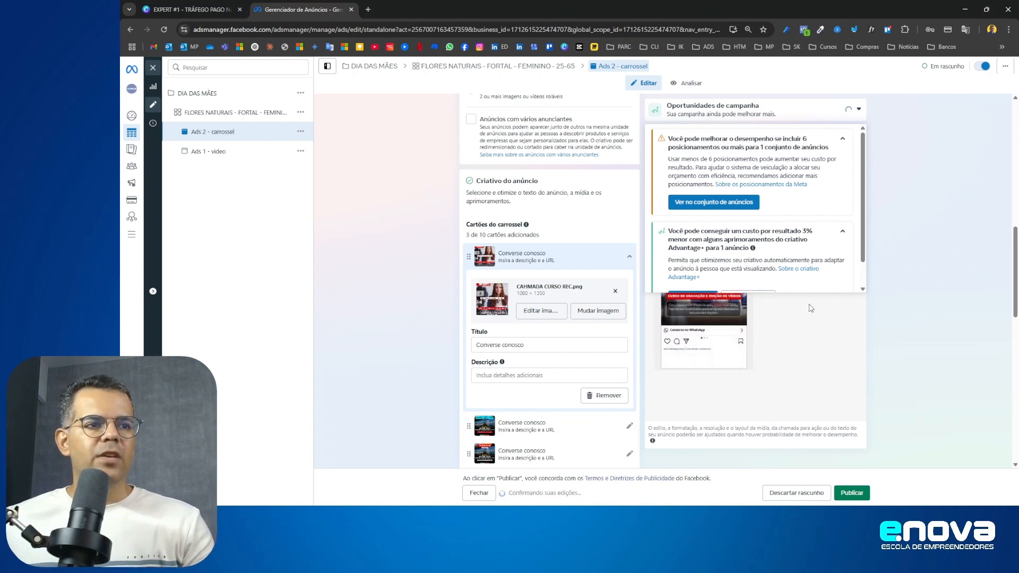
- Collapse the campaign opportunities and look through all the carousel cards in the Feed do Instagram preview
{"action": "scroll", "coordinate": [814, 309], "scroll_direction": "up", "scroll_amount": 1}
{"action": "scroll", "coordinate": [828, 325], "scroll_direction": "down", "scroll_amount": 3}
{"action": "scroll", "coordinate": [971, 253], "scroll_direction": "down", "scroll_amount": 3}
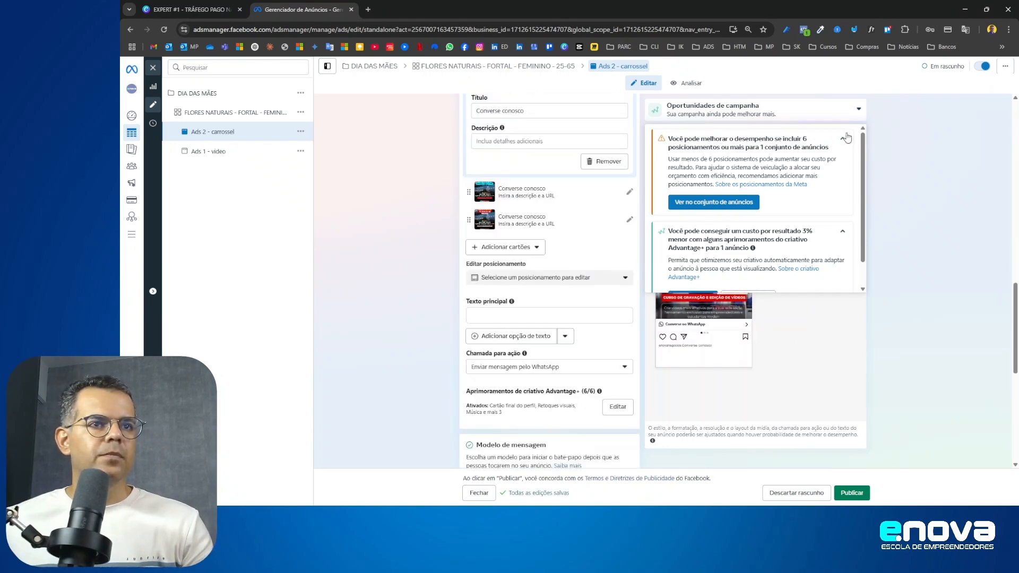
{"action": "left_click", "coordinate": [843, 139]}
{"action": "left_click", "coordinate": [863, 113]}
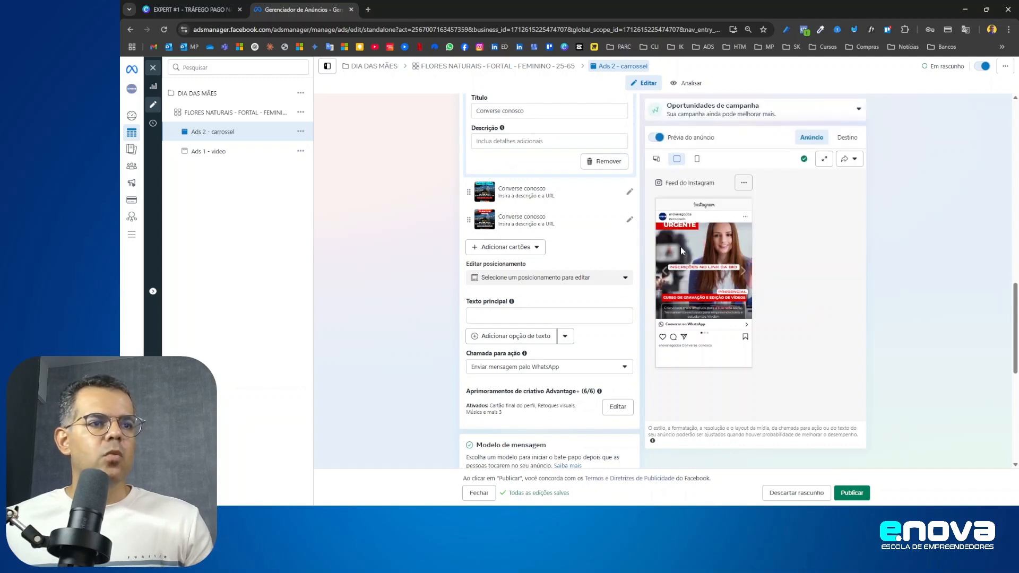
{"action": "left_click", "coordinate": [512, 202]}
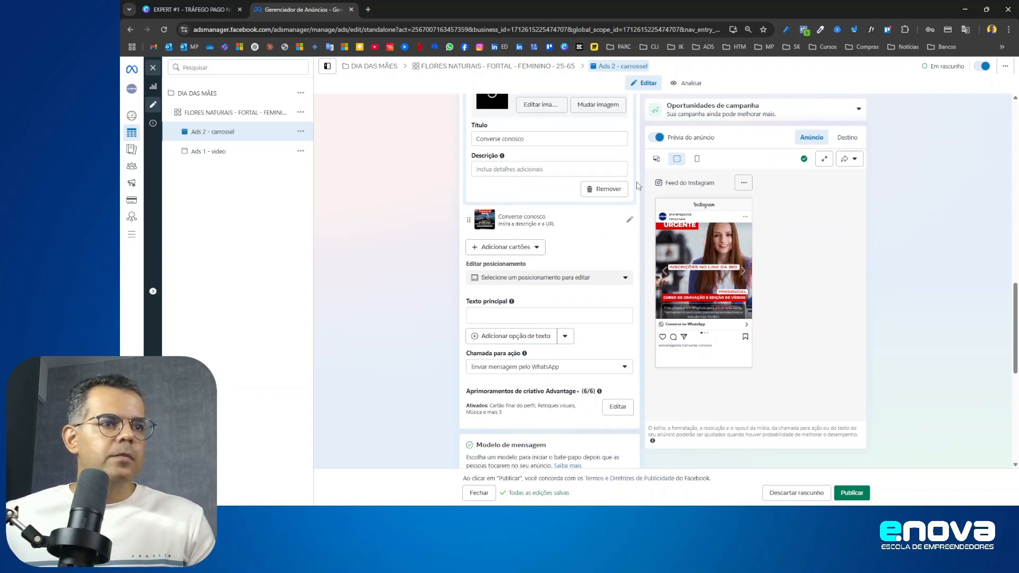
{"action": "left_click", "coordinate": [743, 272]}
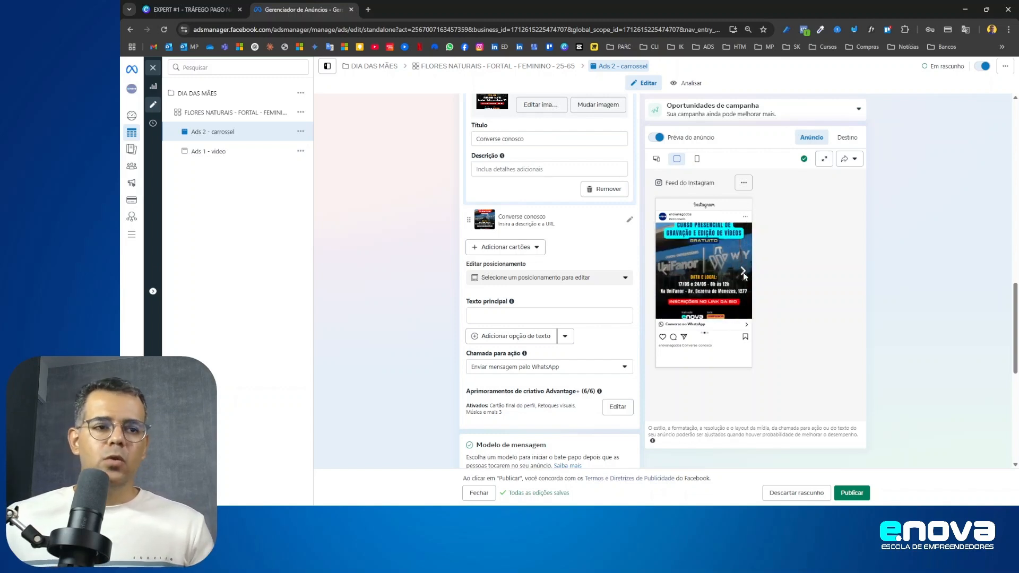
{"action": "left_click", "coordinate": [743, 271]}
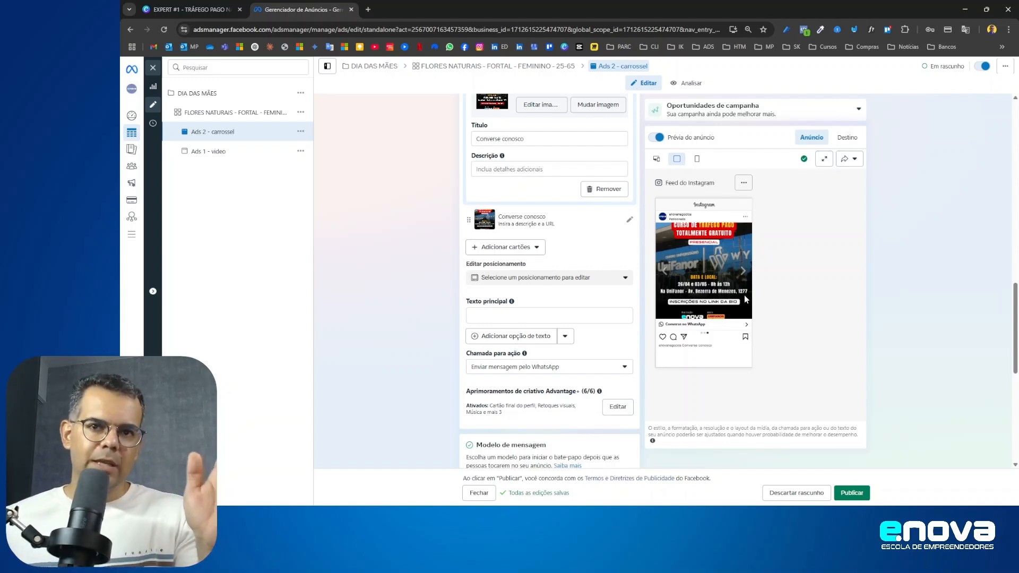
- Review the carousel ad's primary text, call to action, message template and tracking settings
{"action": "scroll", "coordinate": [563, 309], "scroll_direction": "down", "scroll_amount": 2}
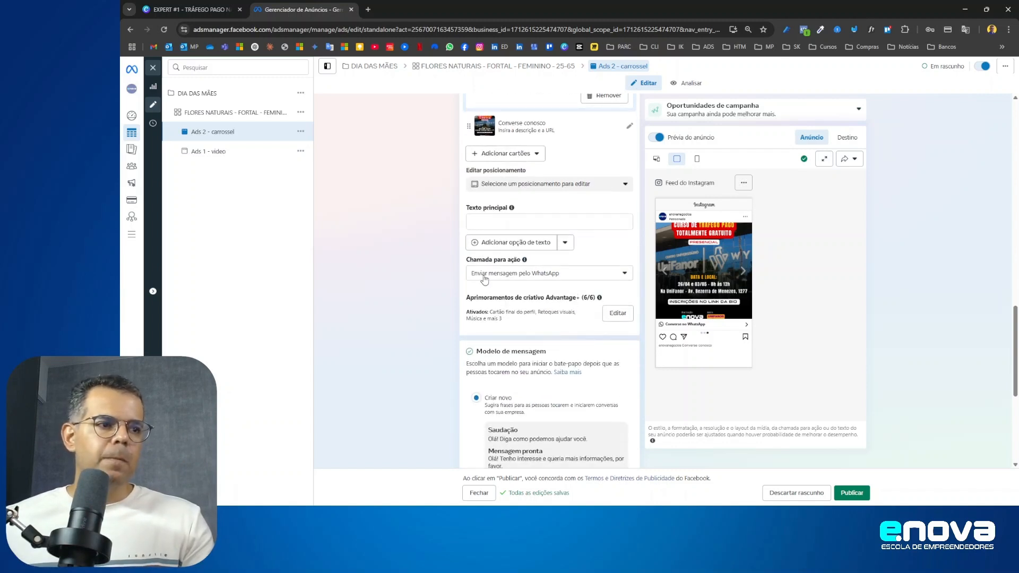
{"action": "left_click", "coordinate": [507, 222]}
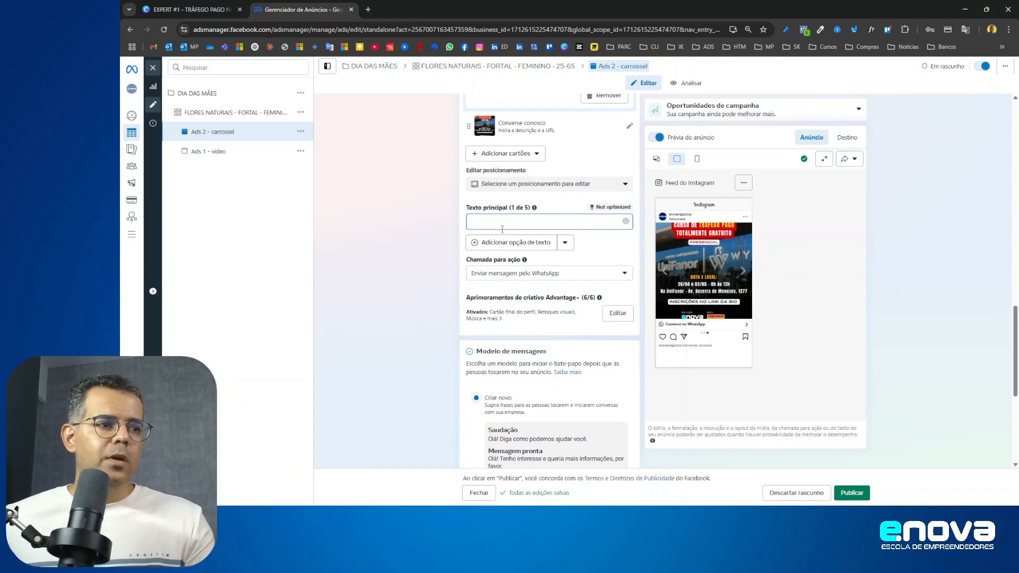
{"action": "scroll", "coordinate": [501, 230], "scroll_direction": "down", "scroll_amount": 4}
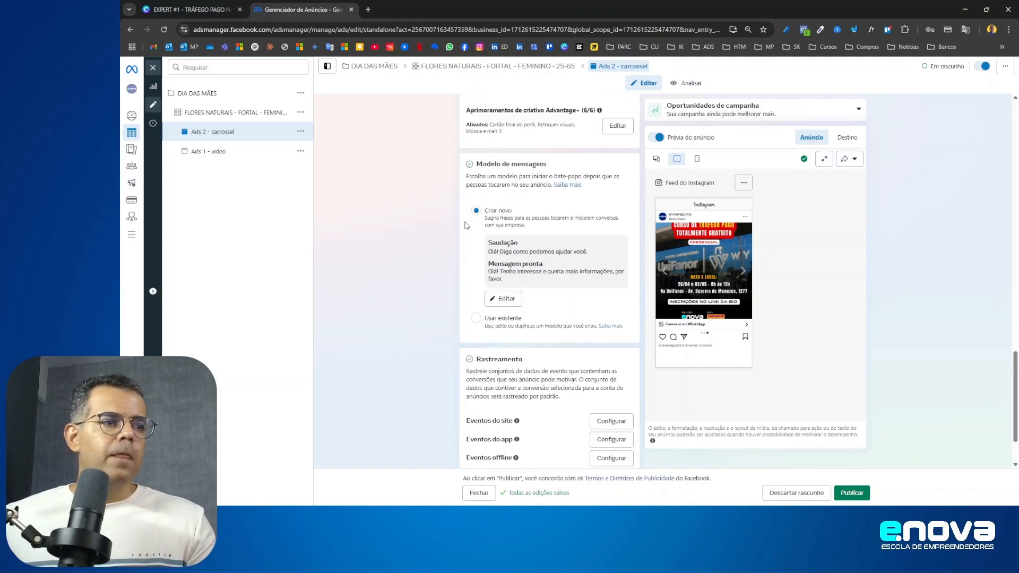
{"action": "scroll", "coordinate": [525, 165], "scroll_direction": "down", "scroll_amount": 2}
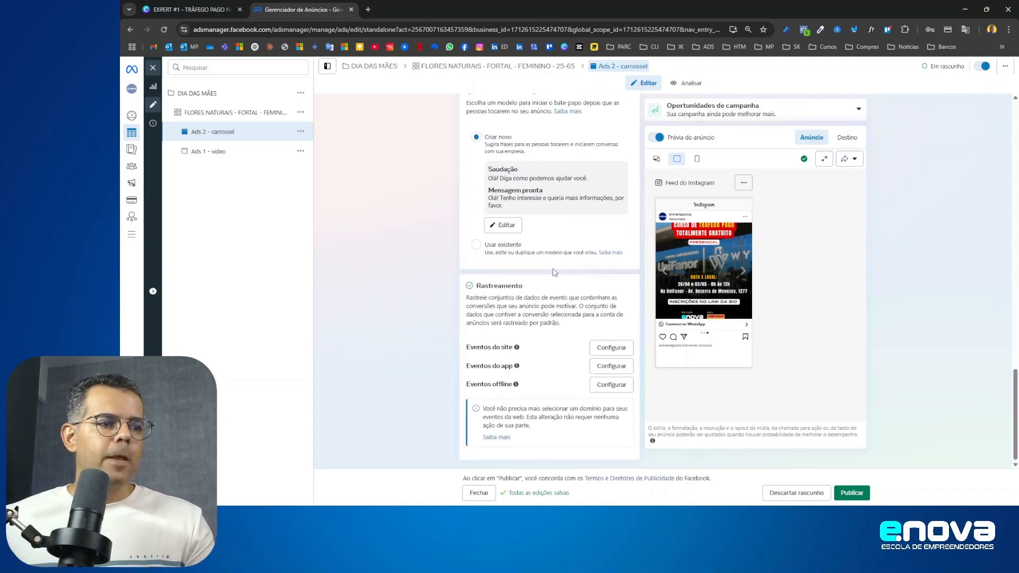